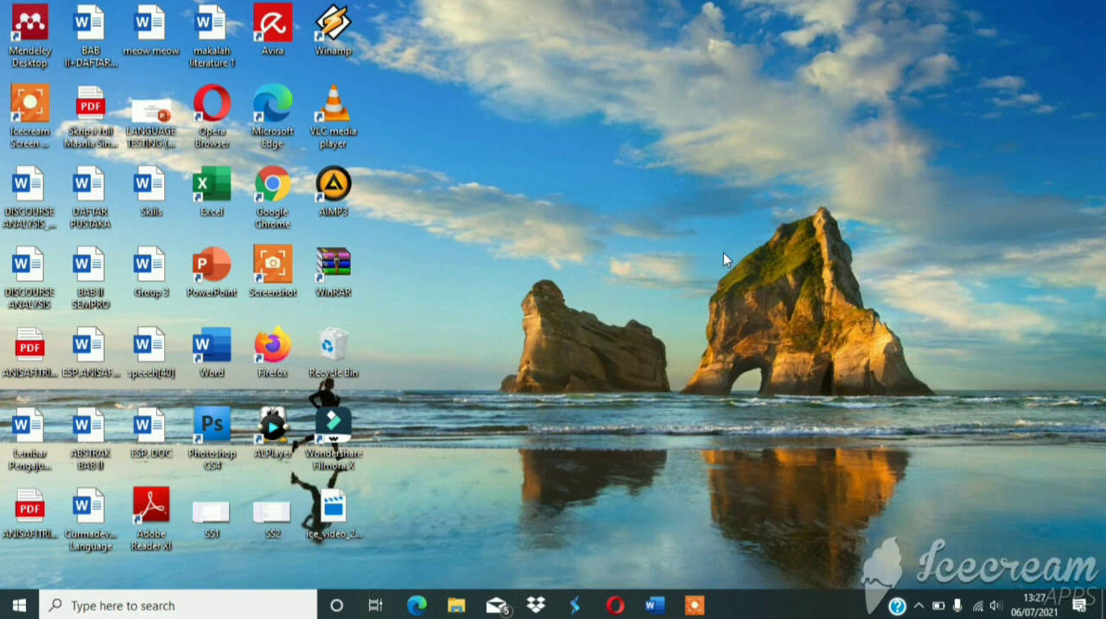
Open Firefox and search Google for "google form".
double_click(273, 350)
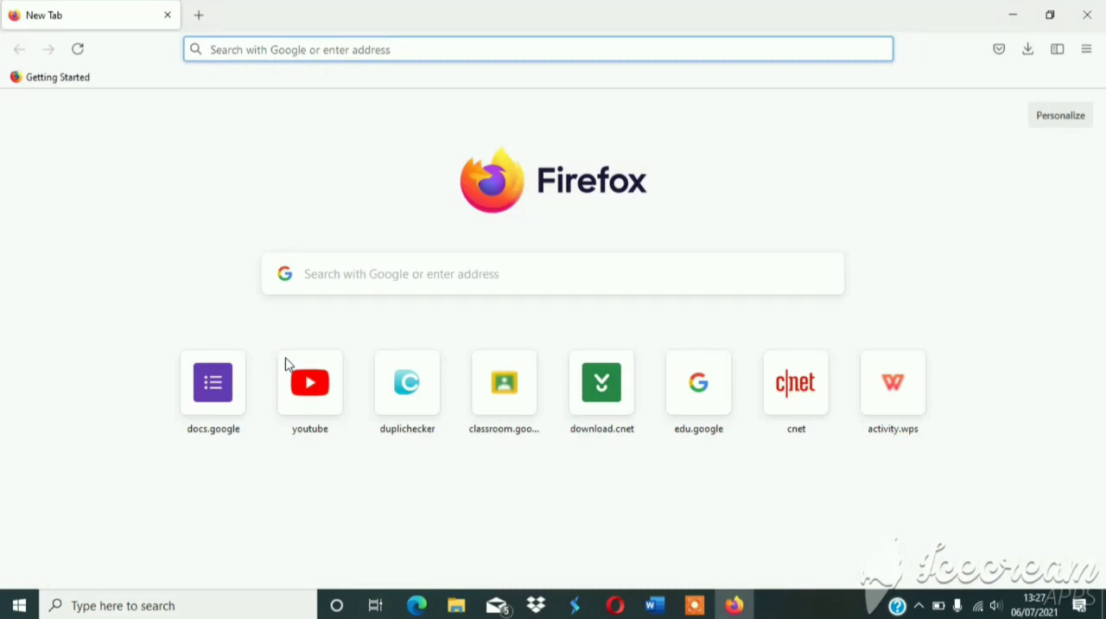
click(356, 285)
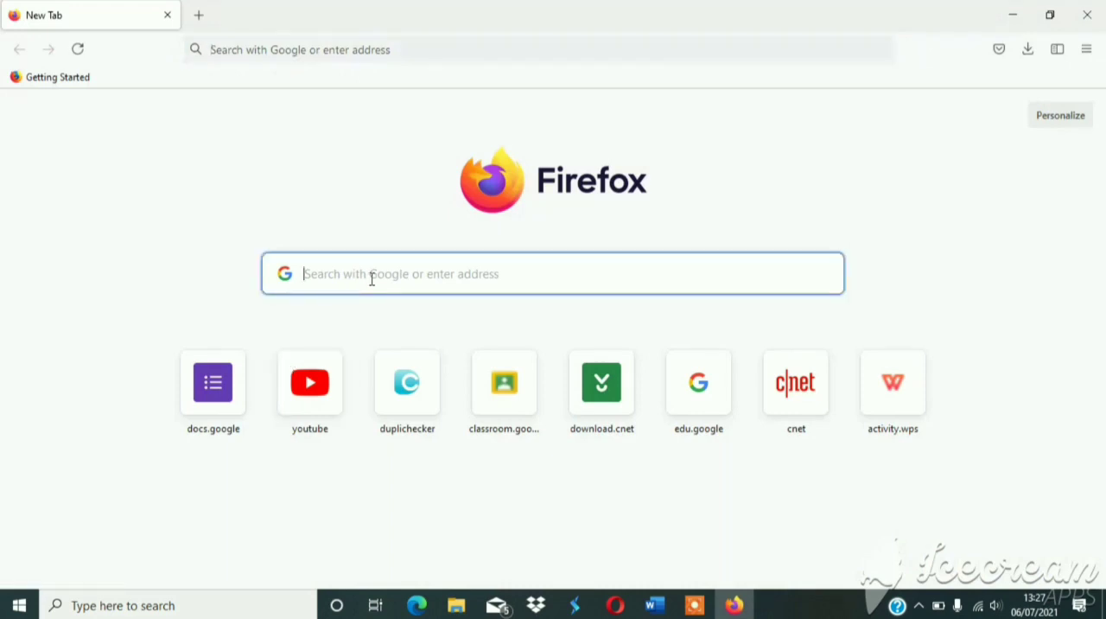
text(googl)
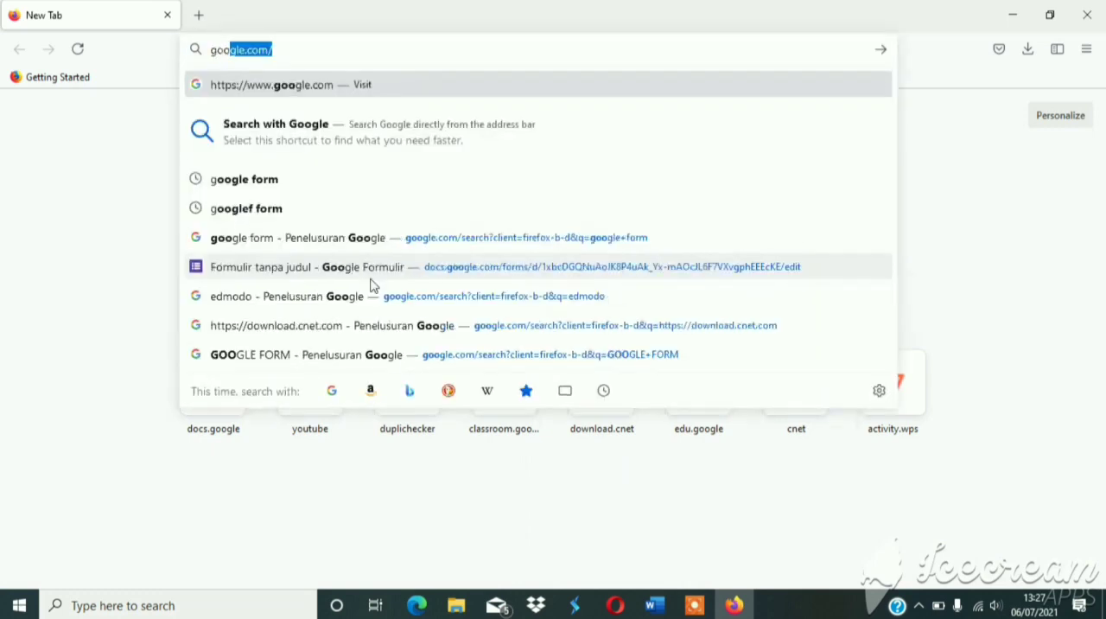
text(e fo)
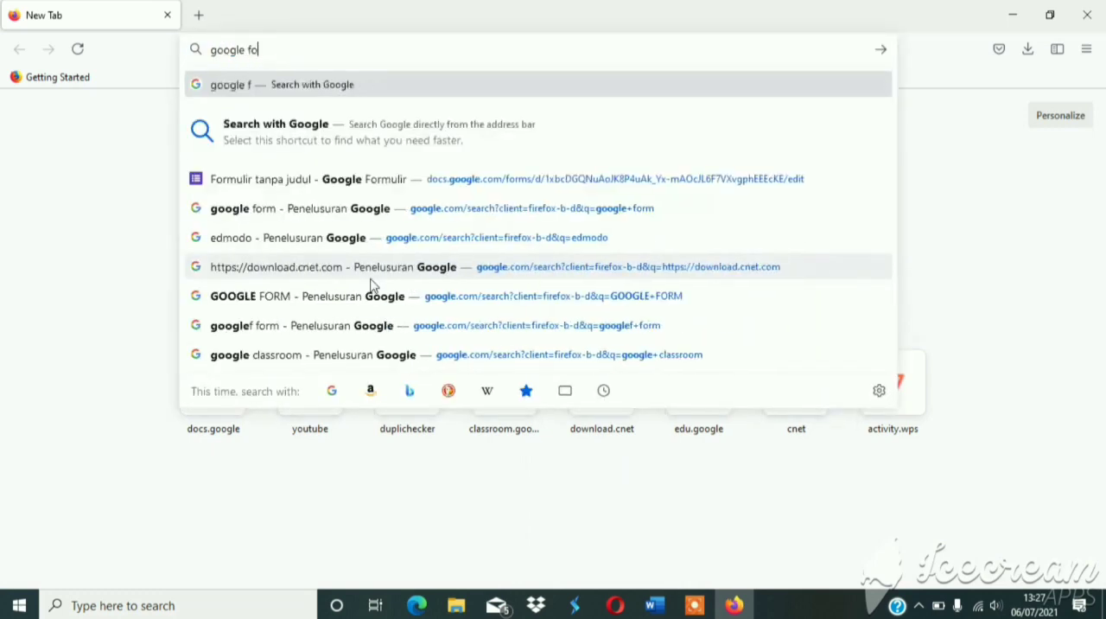
text(rm)
key(Return)
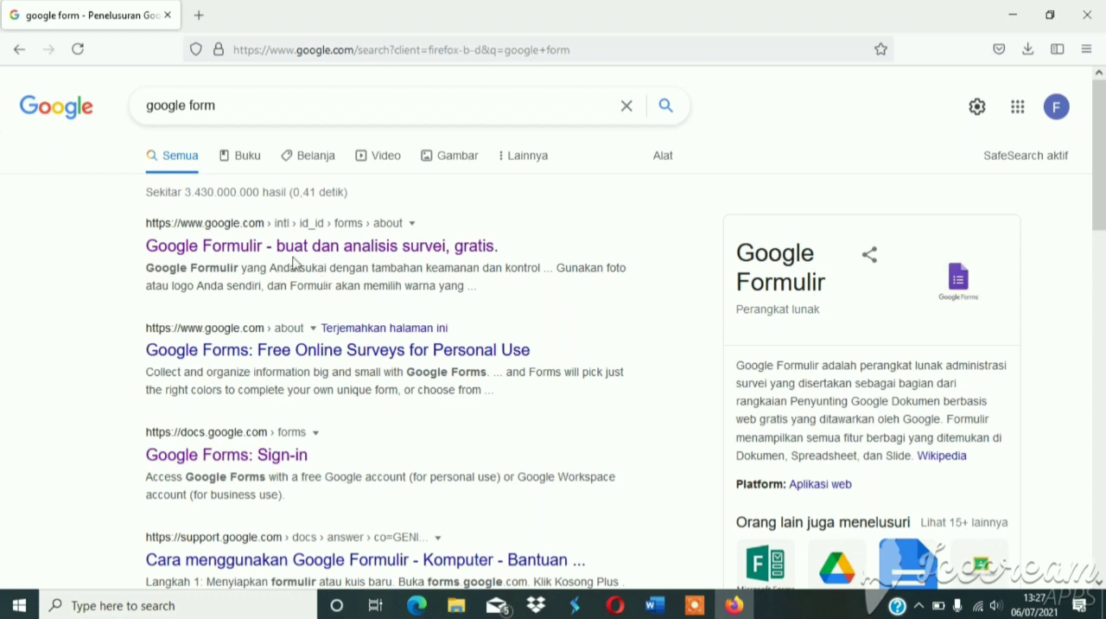
Go to Google Formulir from the search results and create a blank form with the personal version.
click(312, 250)
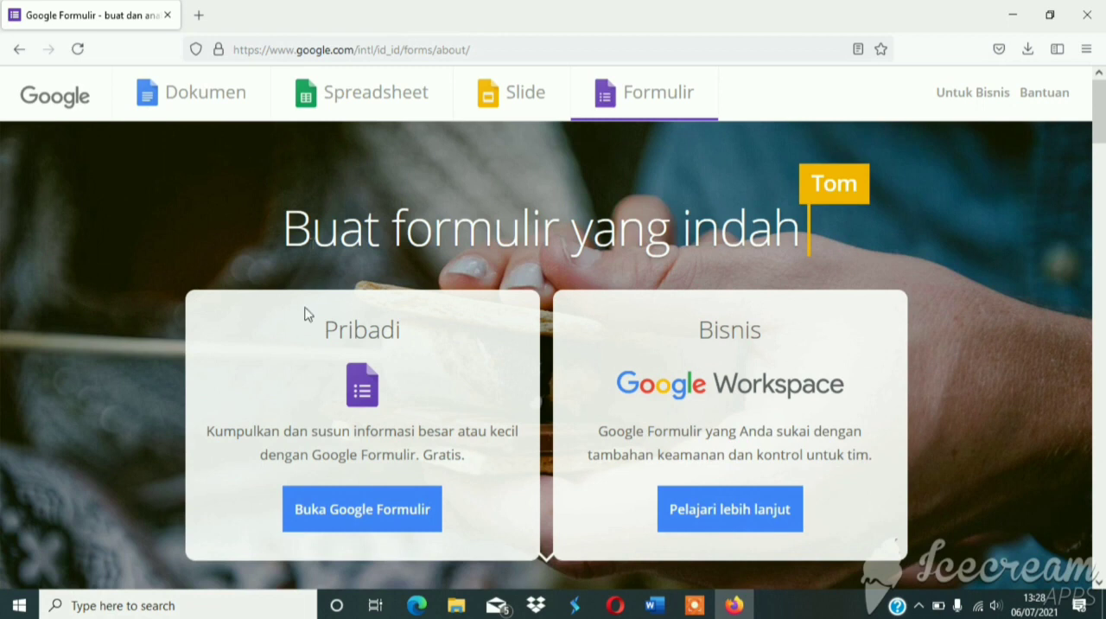
click(336, 509)
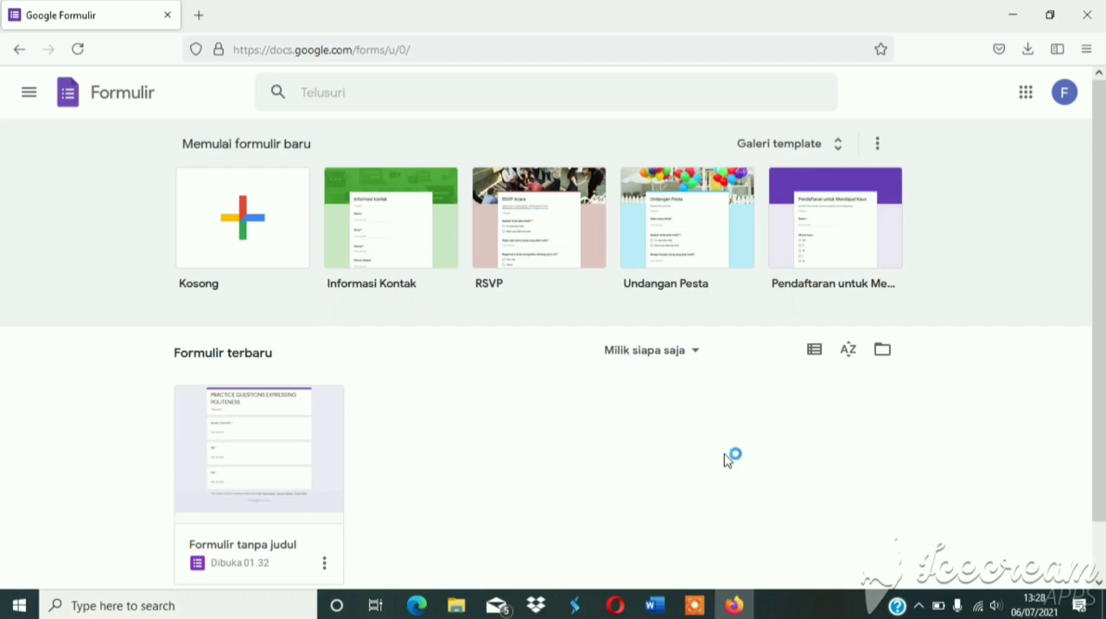
click(239, 247)
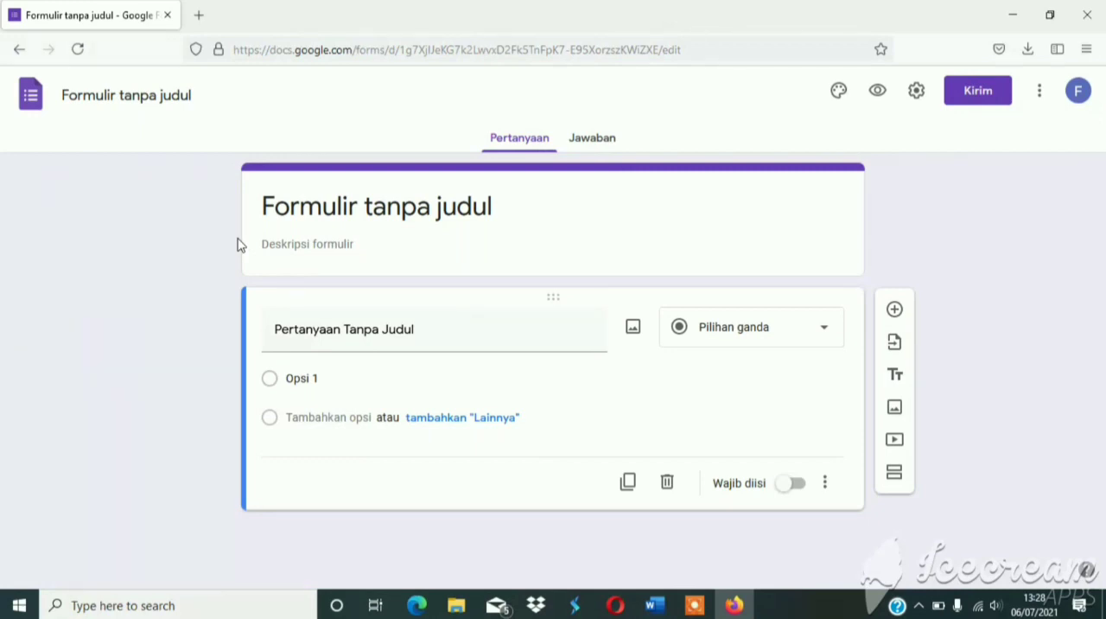
click(240, 244)
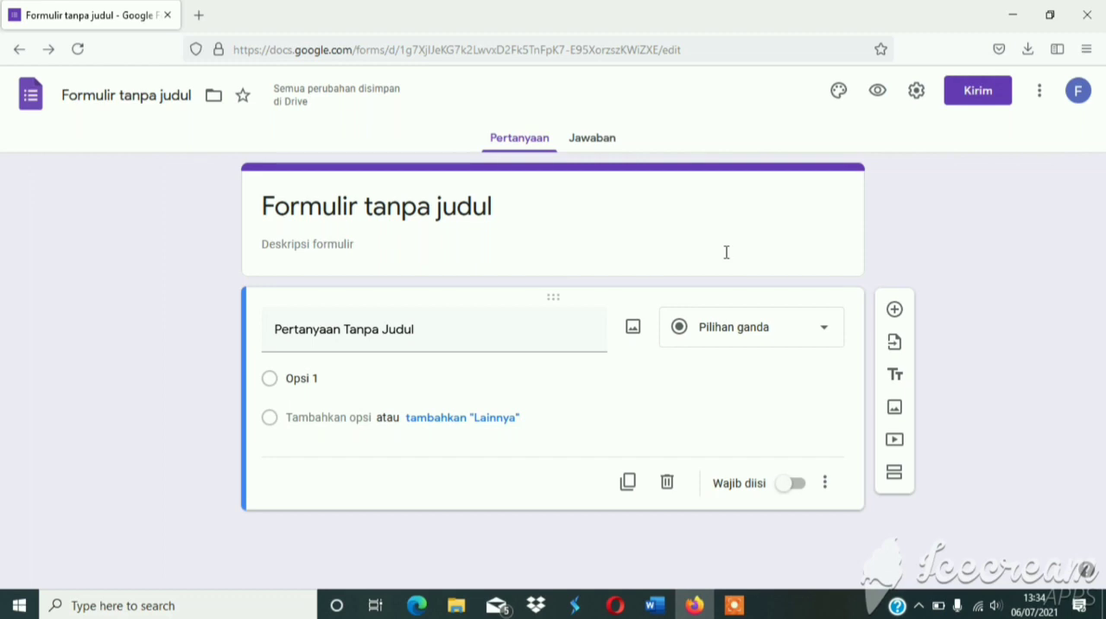
Review the form's general and presentation settings, turn the form into a quiz, and save the settings.
click(917, 92)
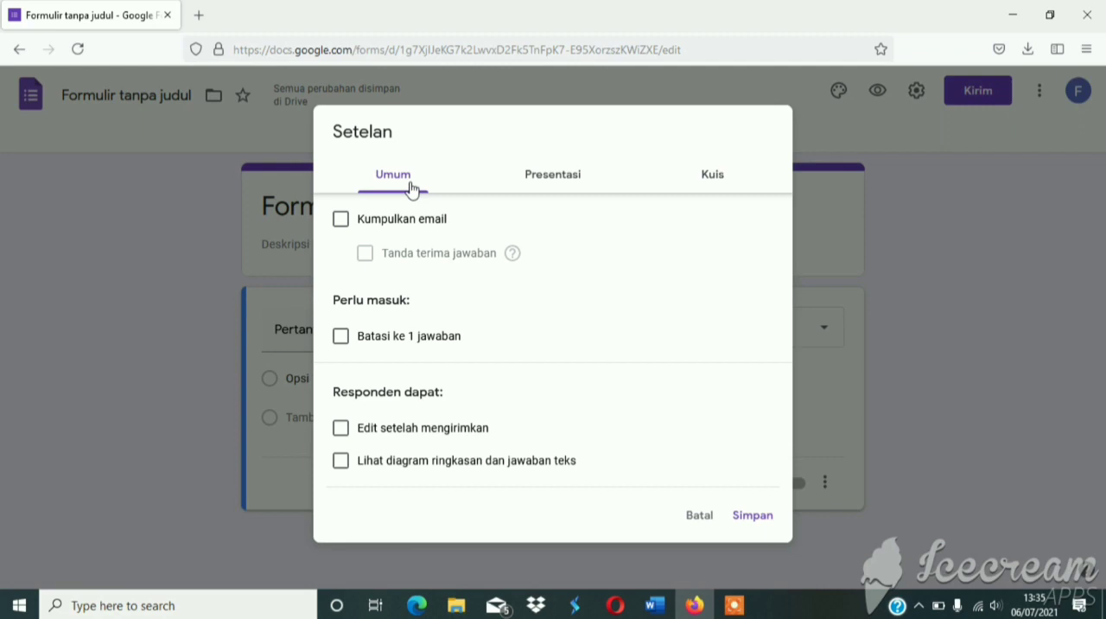
click(539, 187)
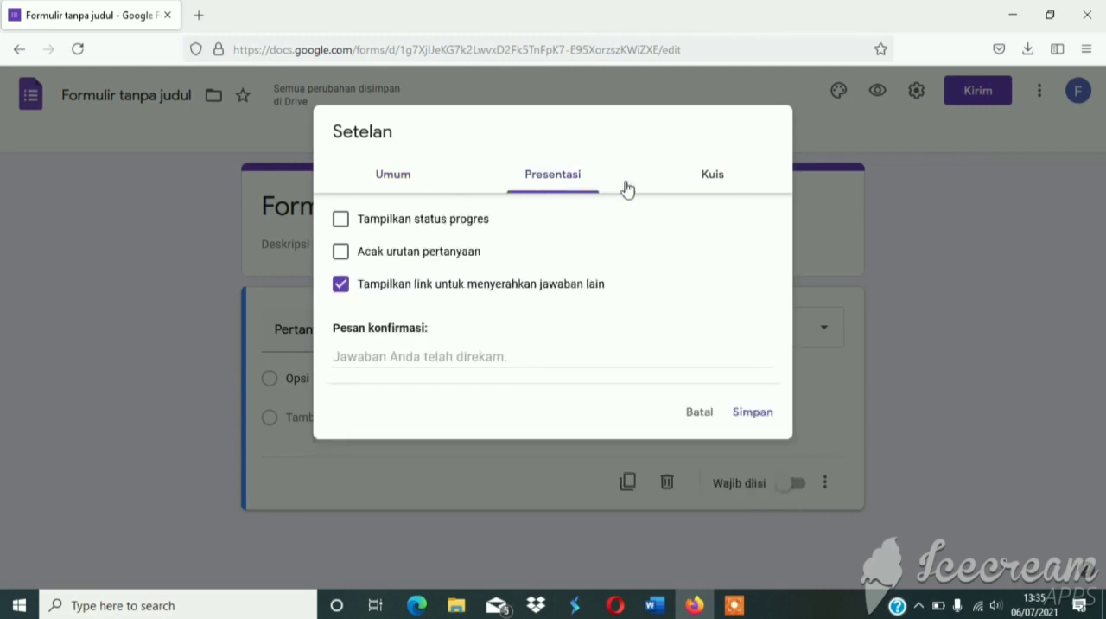
click(722, 189)
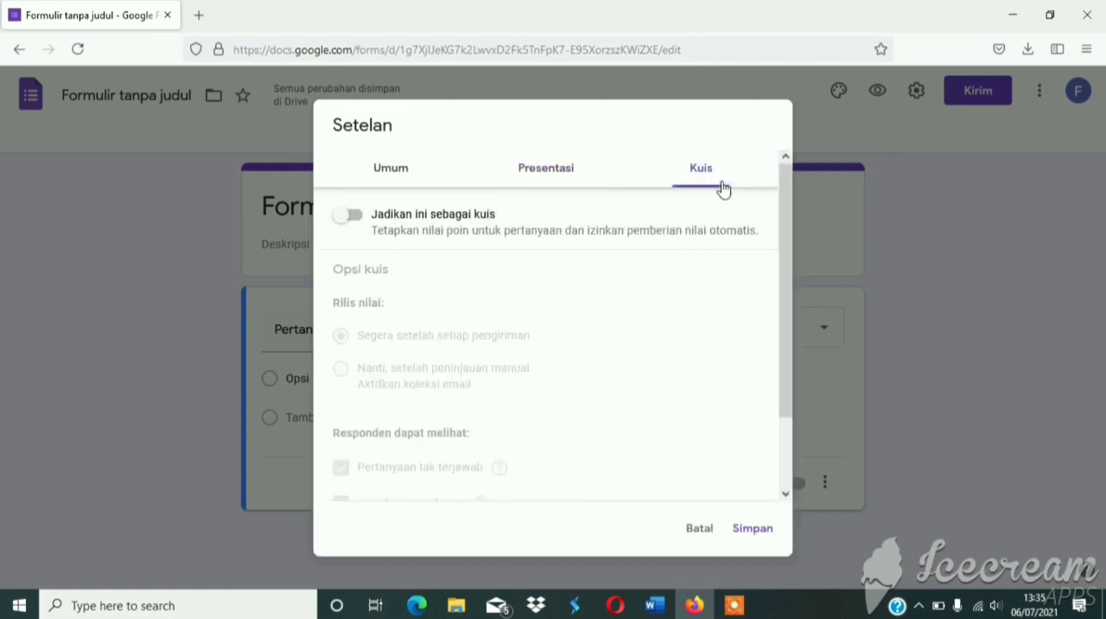
click(403, 177)
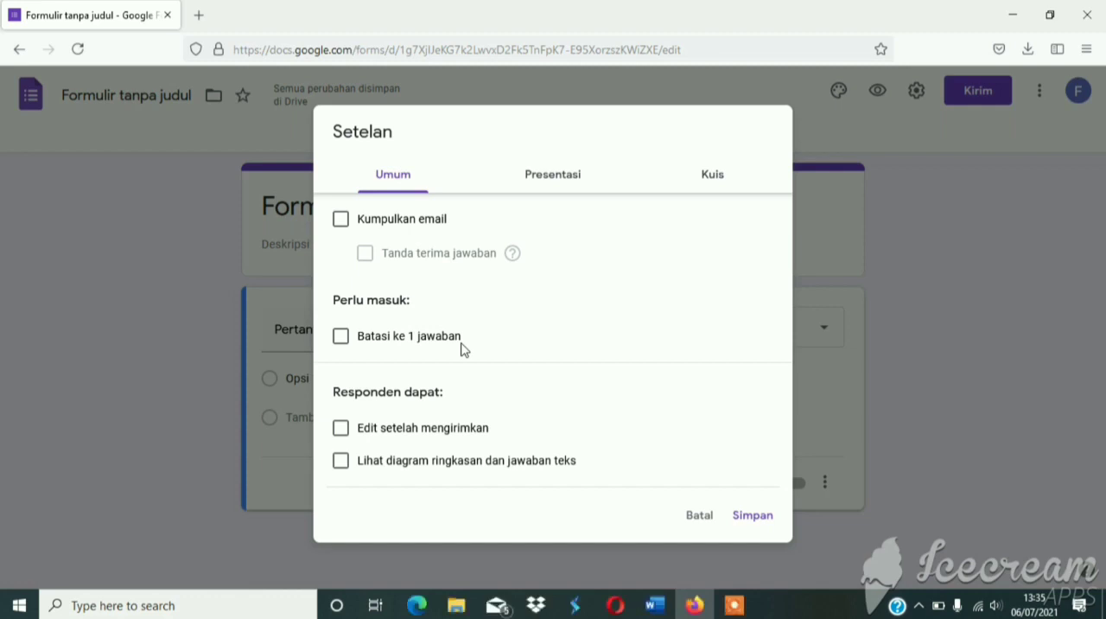
click(573, 188)
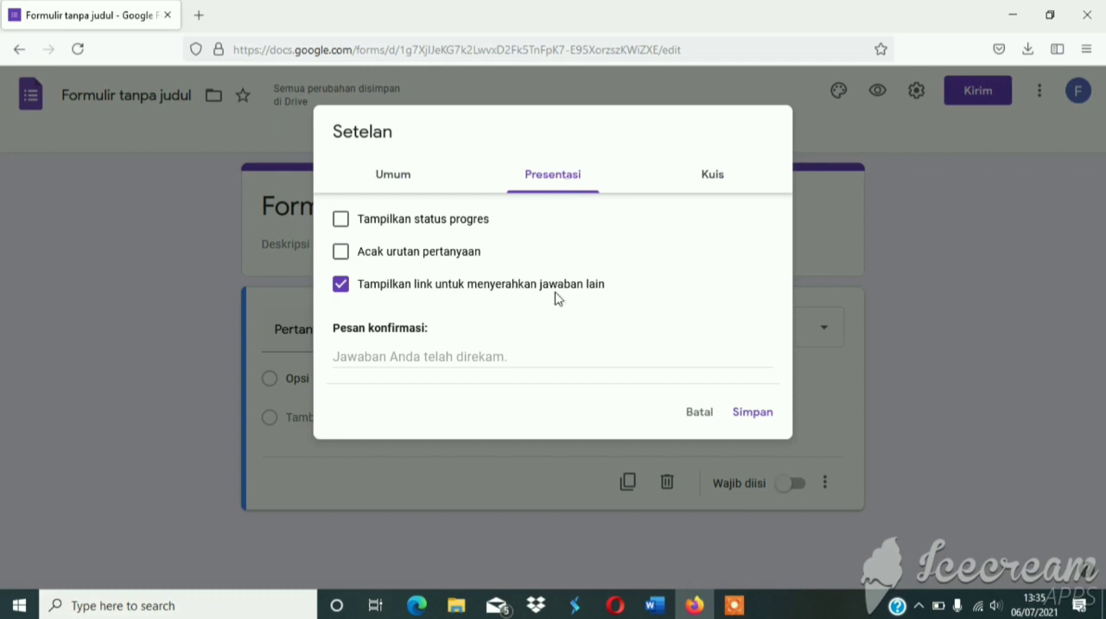
click(709, 187)
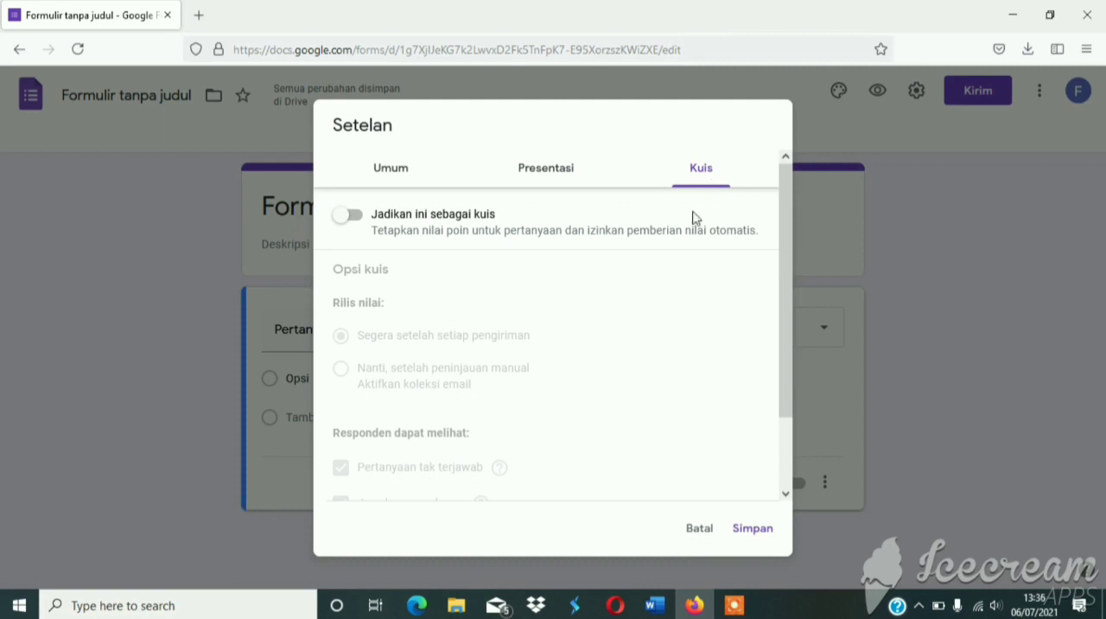
click(355, 221)
scroll(433, 256, down, 2)
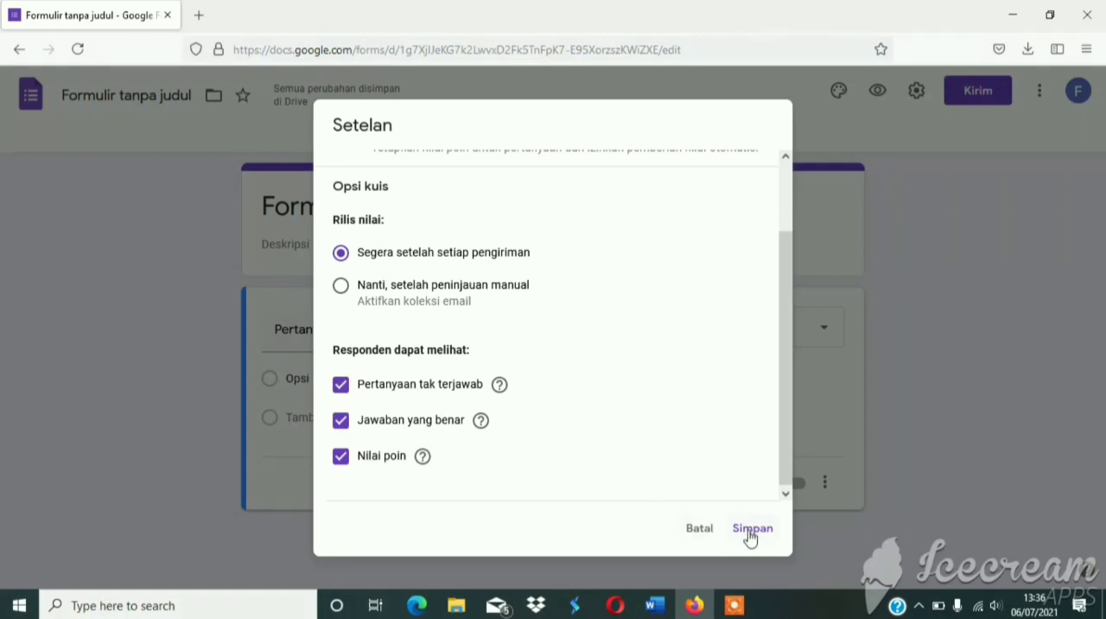
click(750, 536)
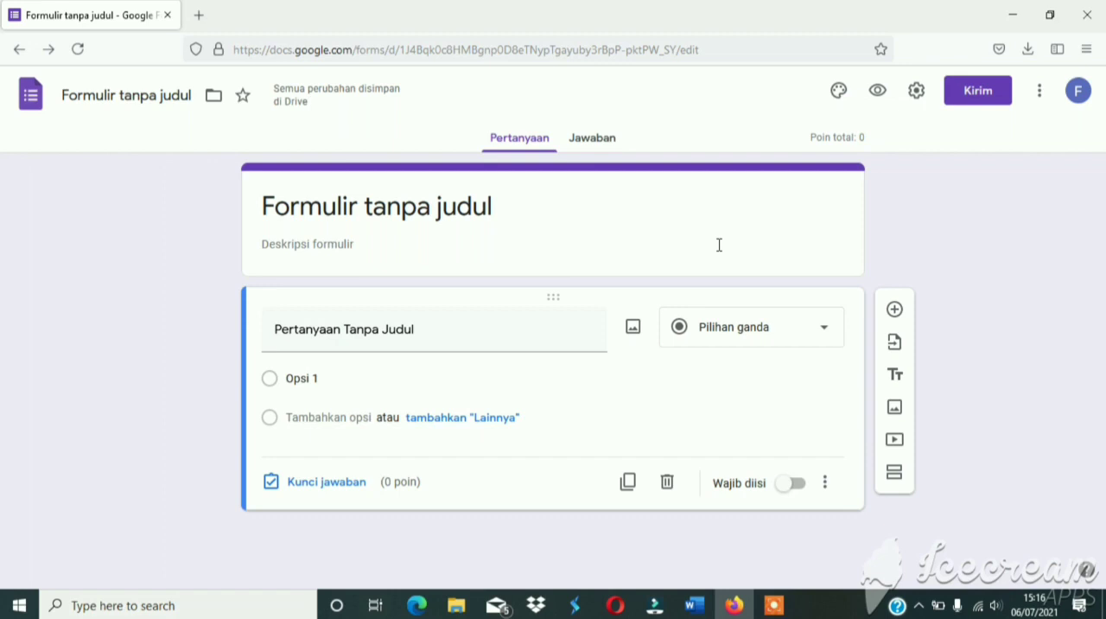
Replace the form title with "PRACTICE QUESTIONS EXPRESSING POLITENESS".
click(368, 207)
key(BackSpace)
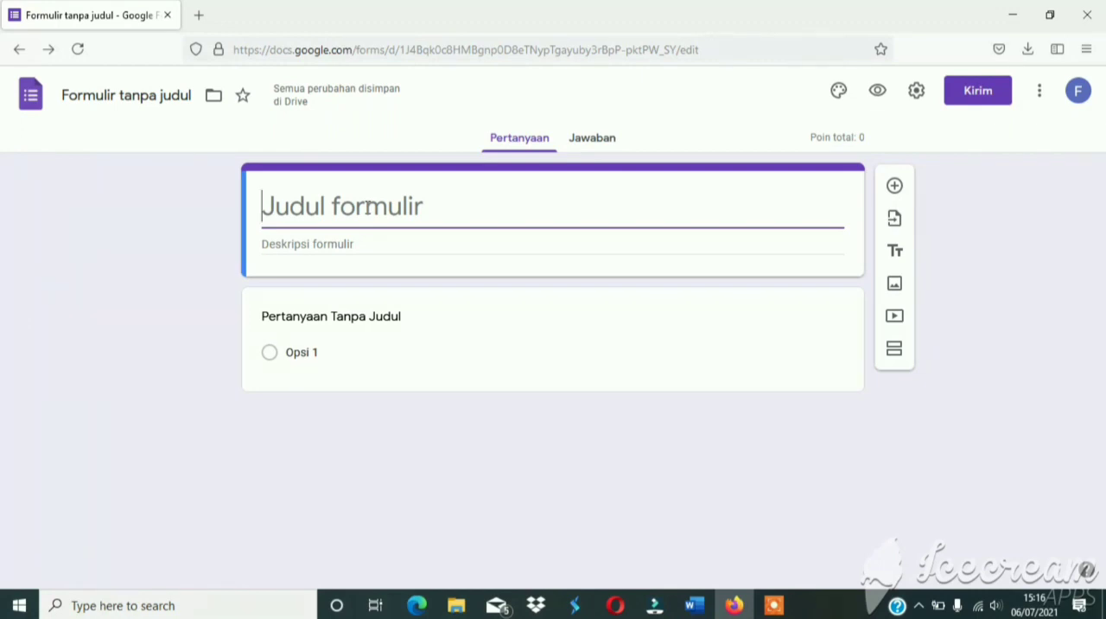
text(PRACT)
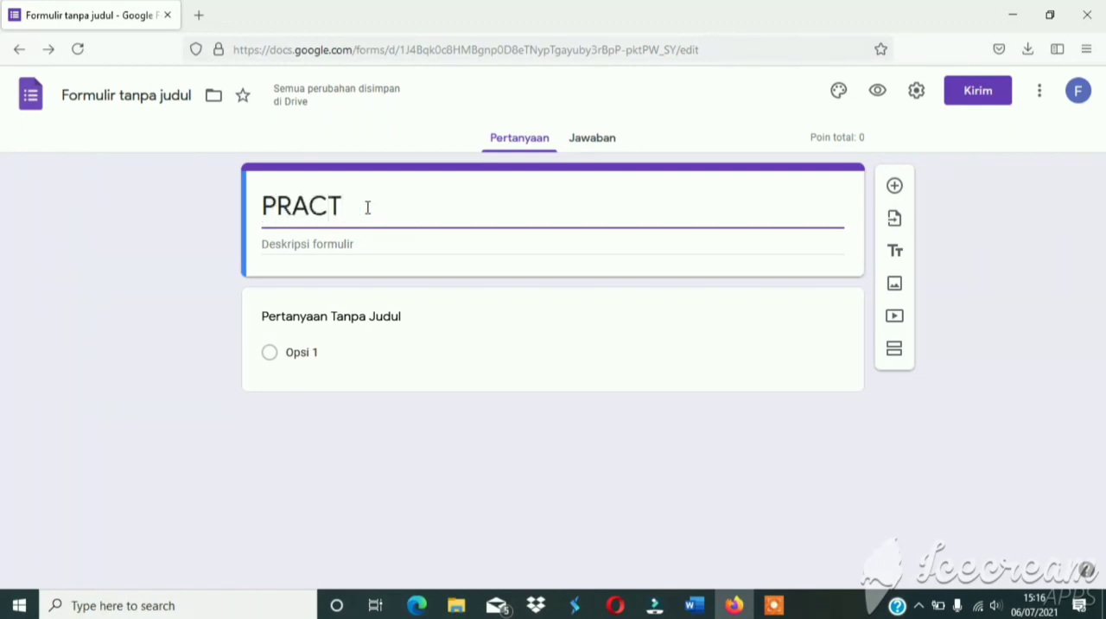
text(ICE Q)
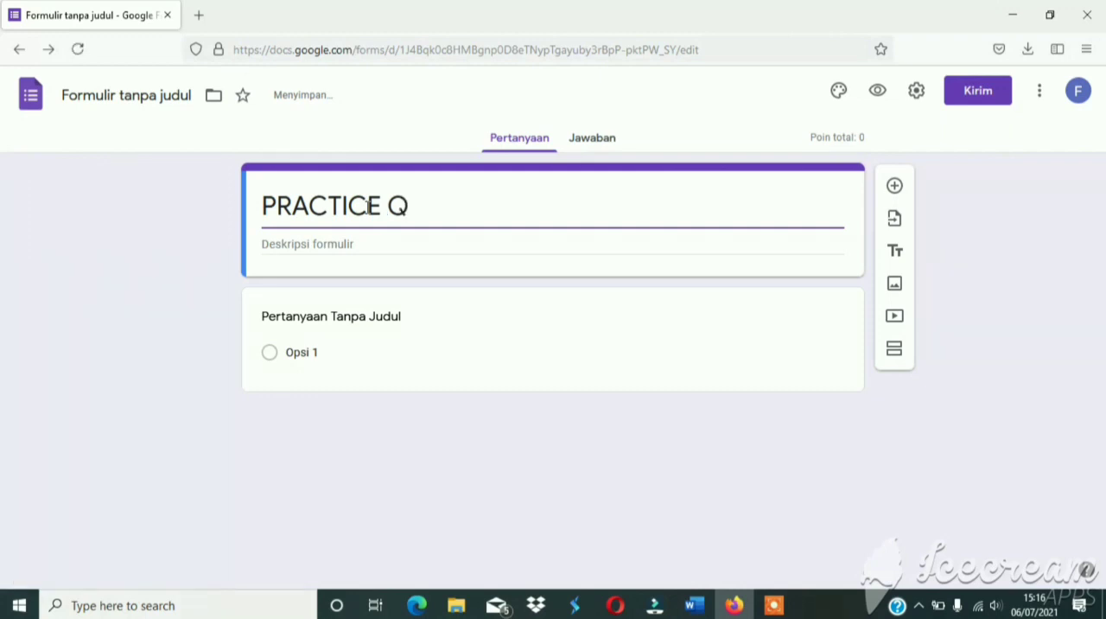
text(UESTIONS)
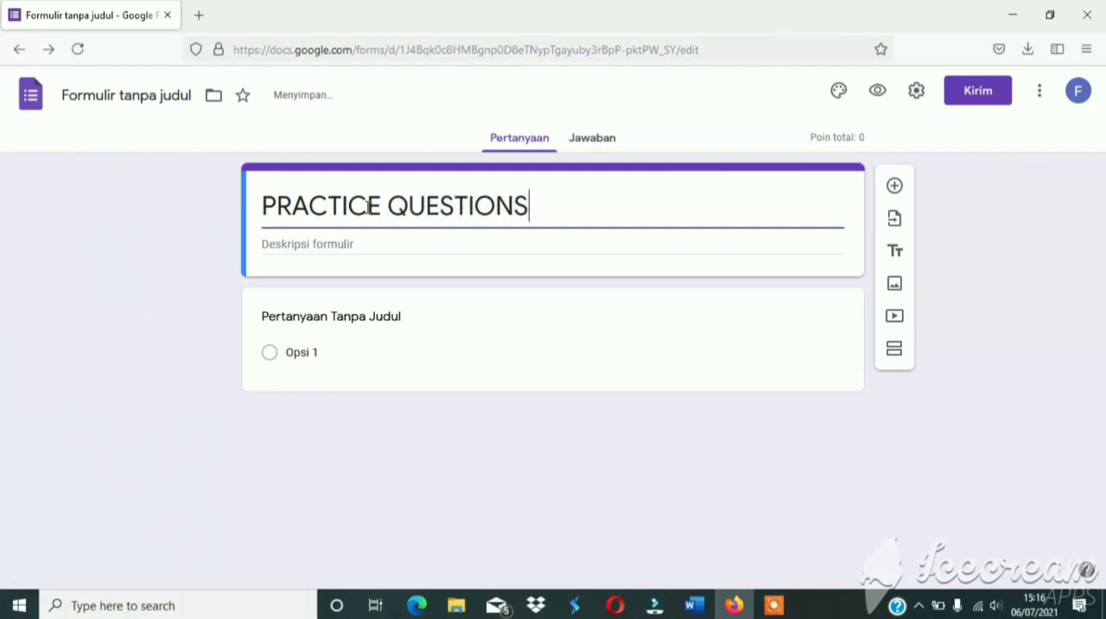
text( EXP)
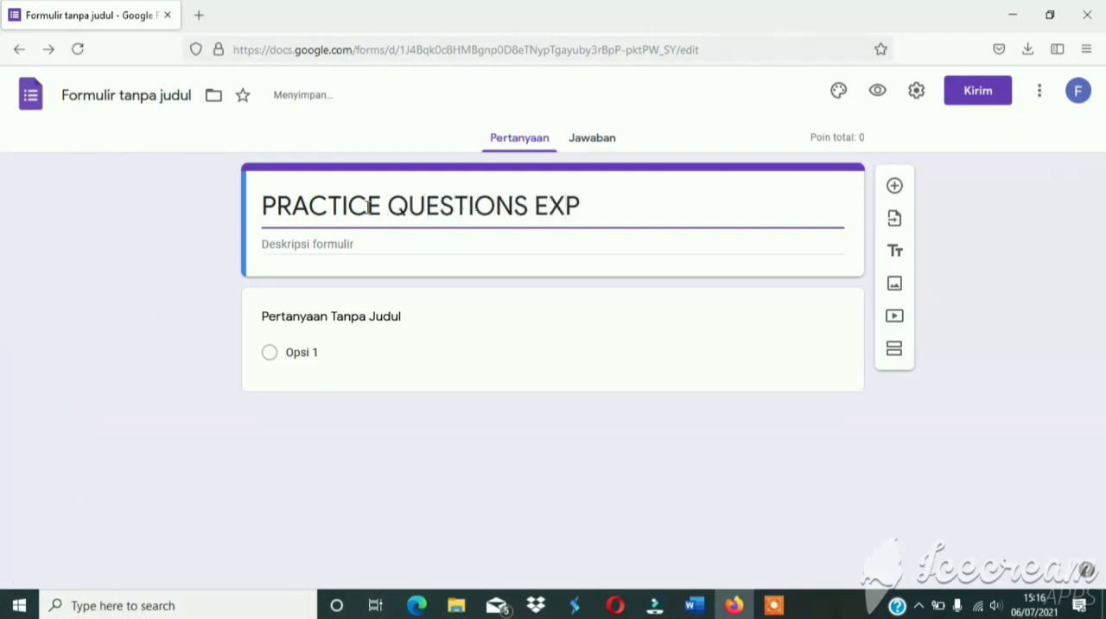
text(RESSIN)
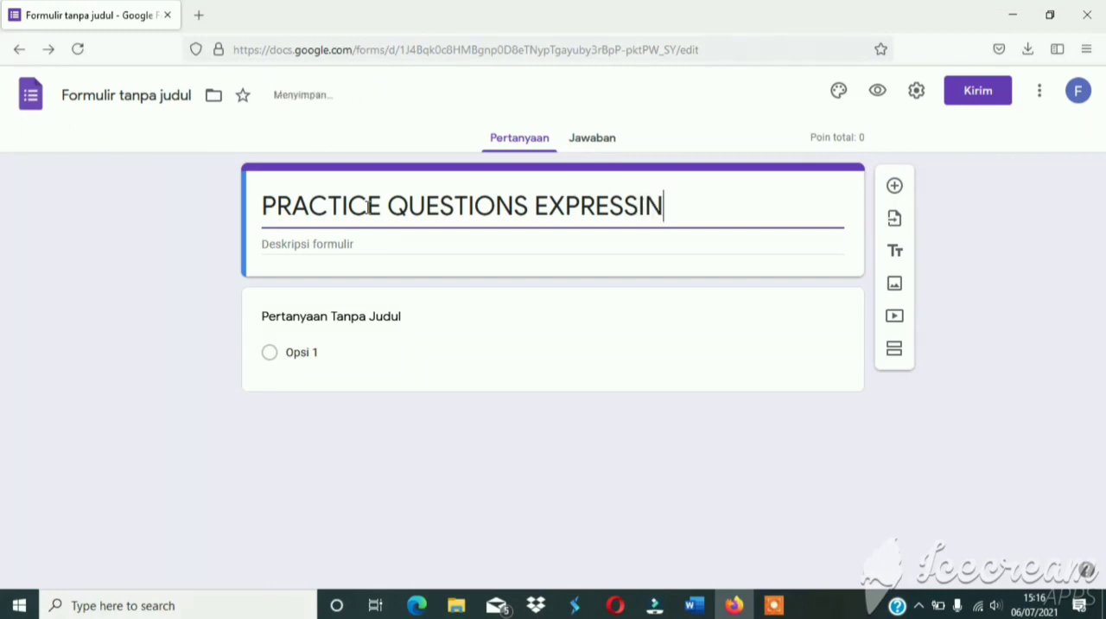
text(G POLIT)
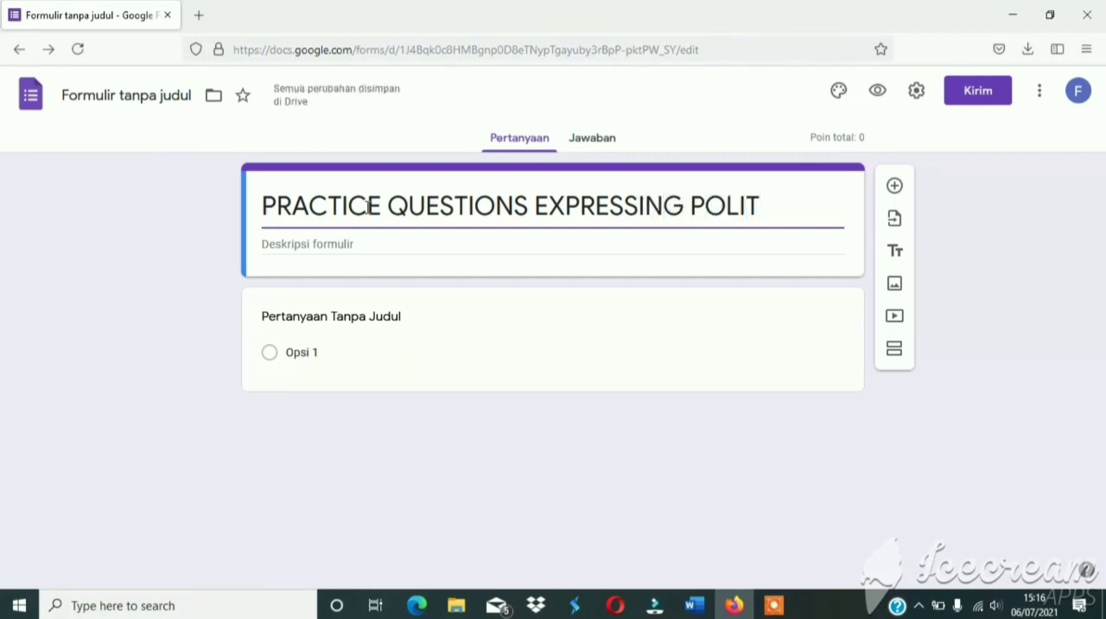
text(ENESS)
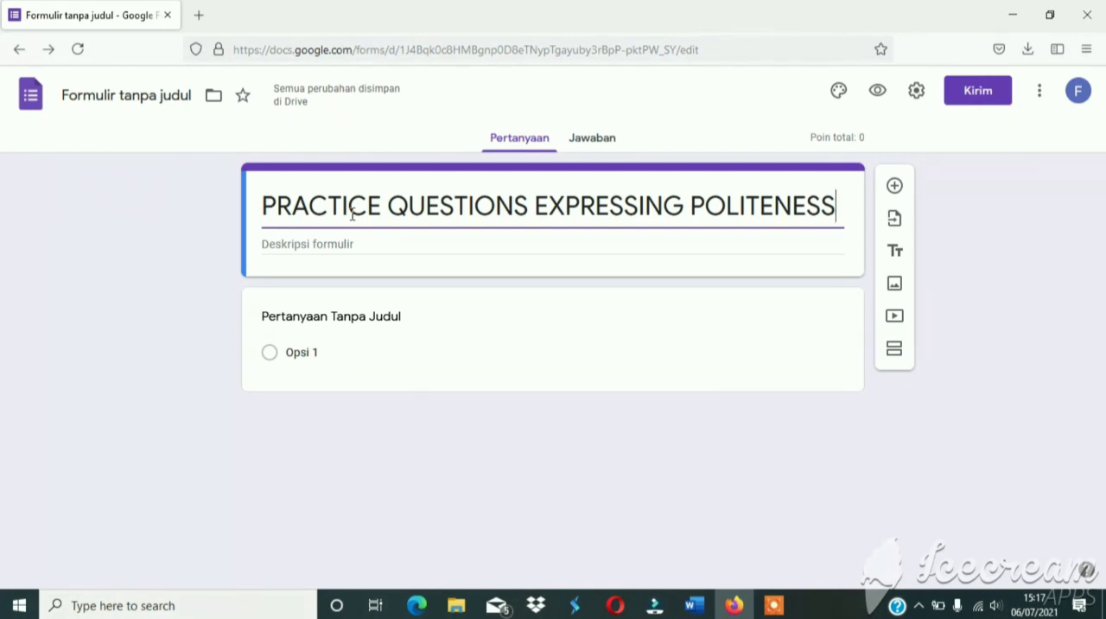
Change the untitled first question's type to short answer (Jawaban singkat).
click(348, 345)
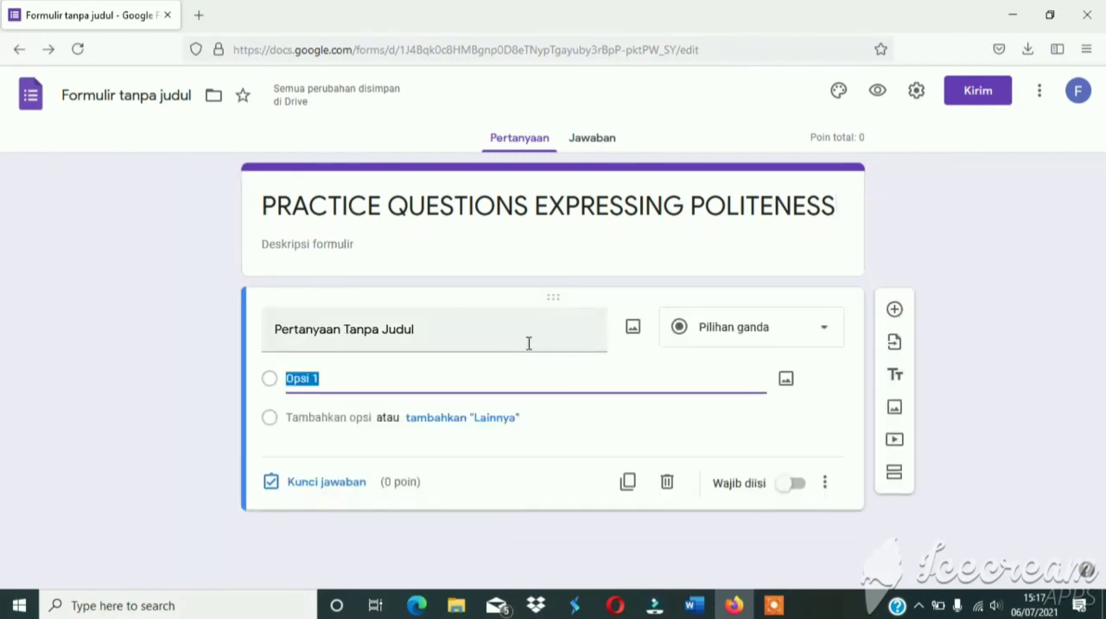
click(820, 338)
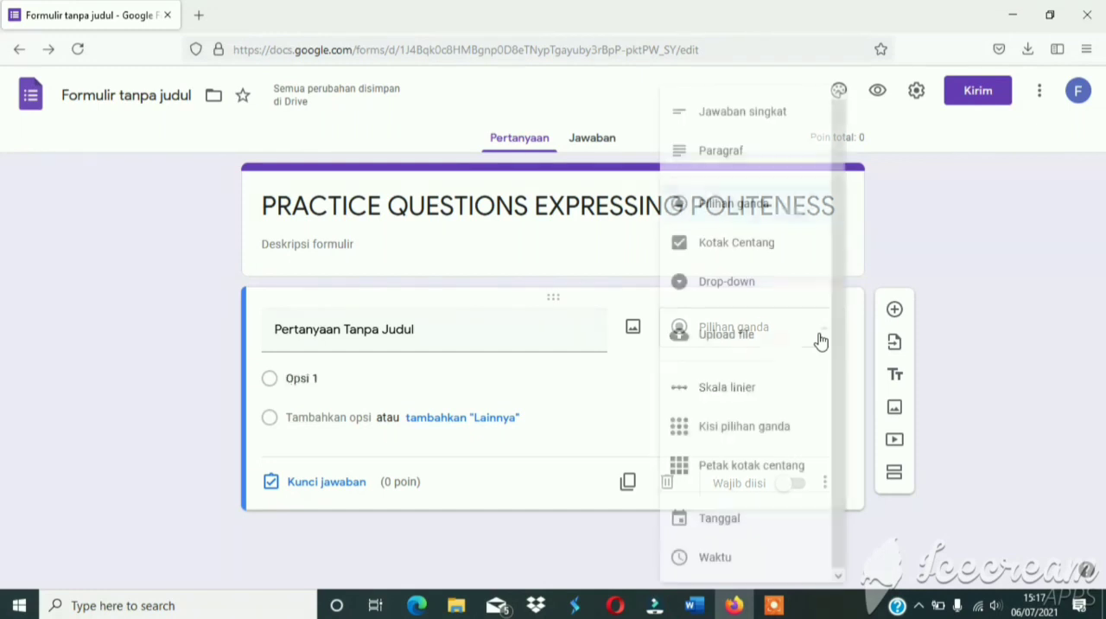
click(775, 122)
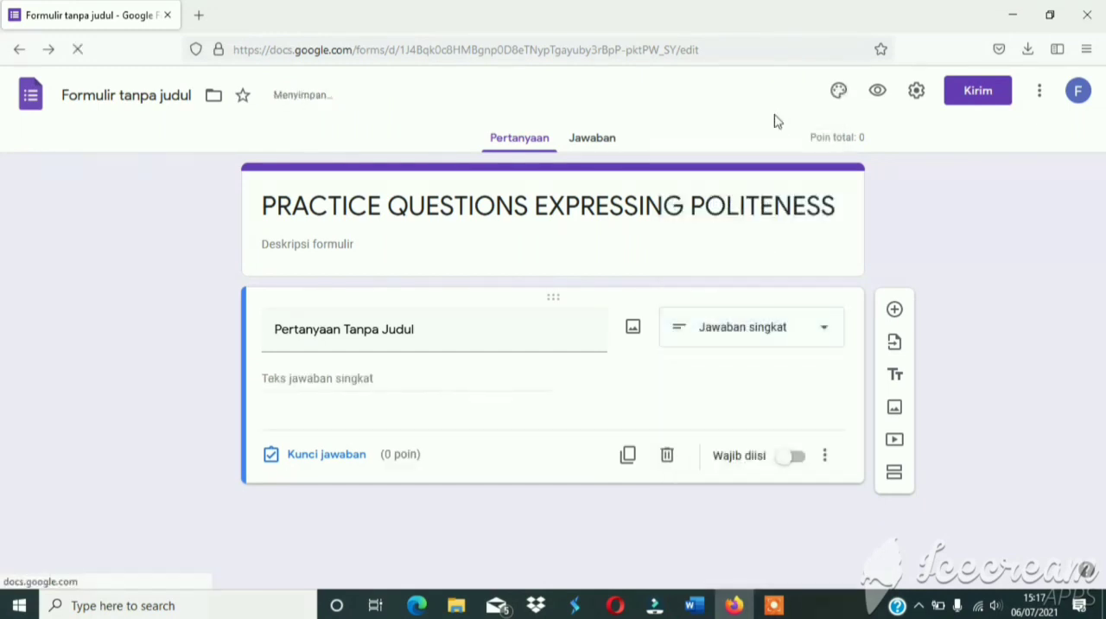
Title the first question "NAMA LENGKAP" and make it required.
click(429, 337)
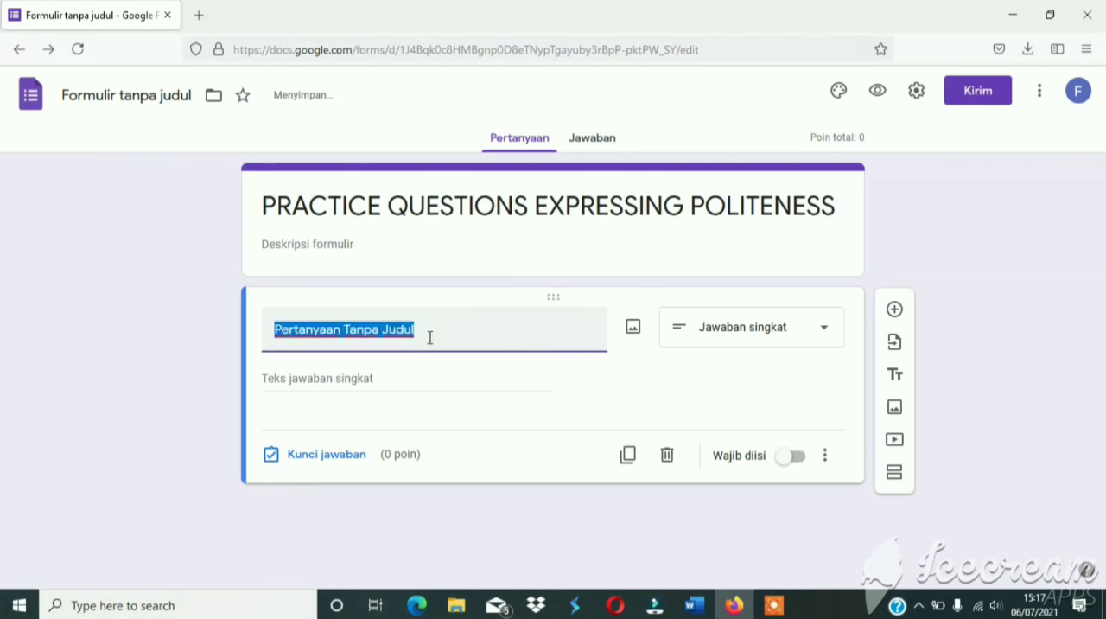
key(BackSpace)
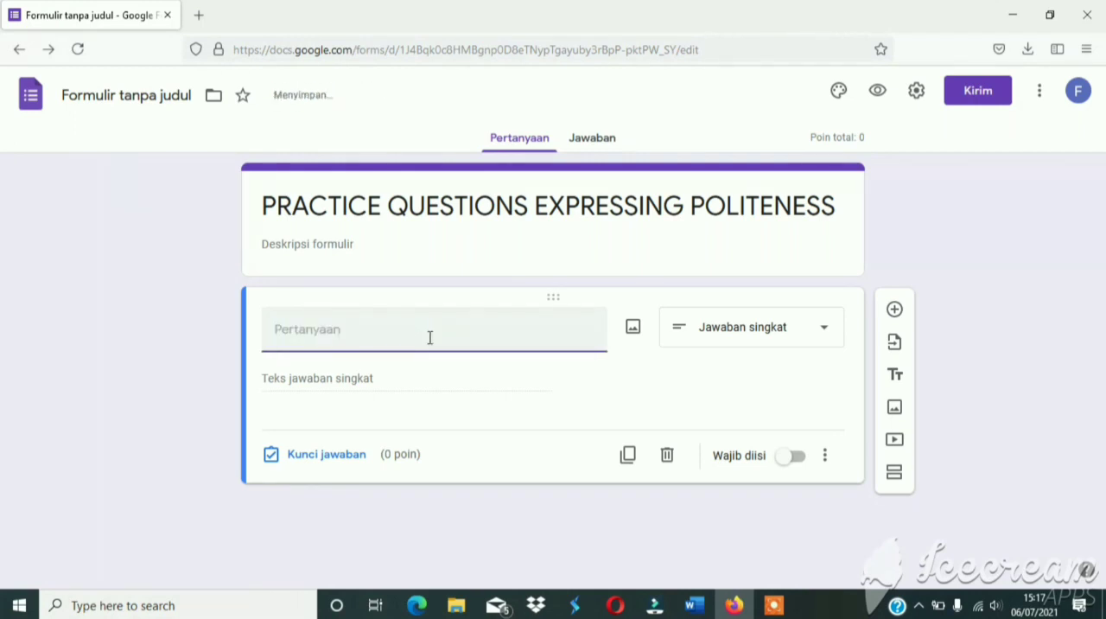
text(NAMA LENGKAP)
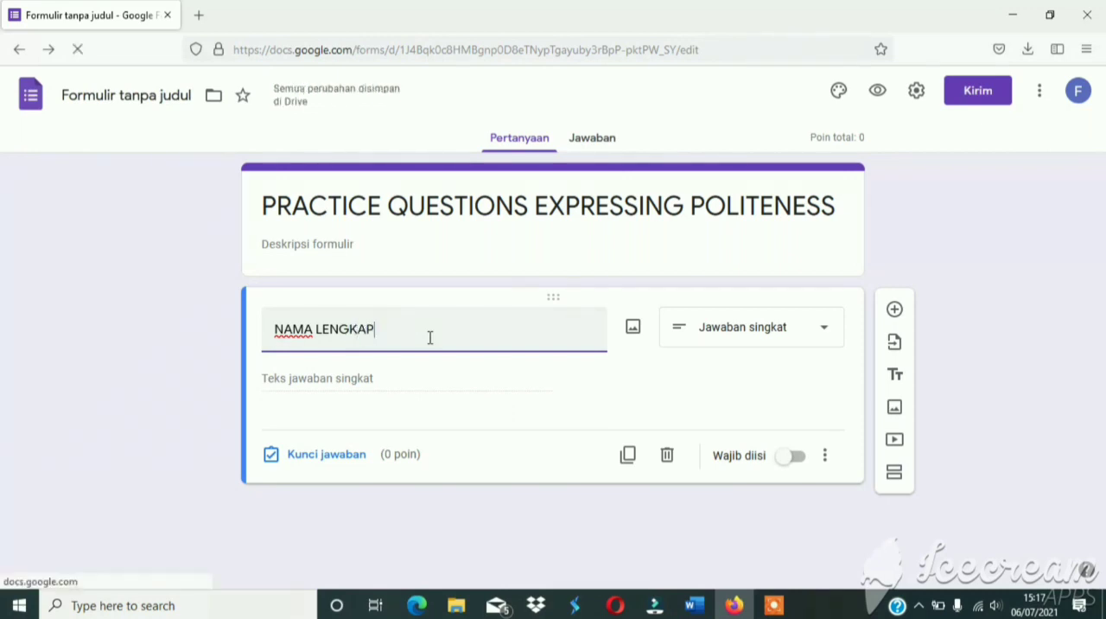
click(794, 465)
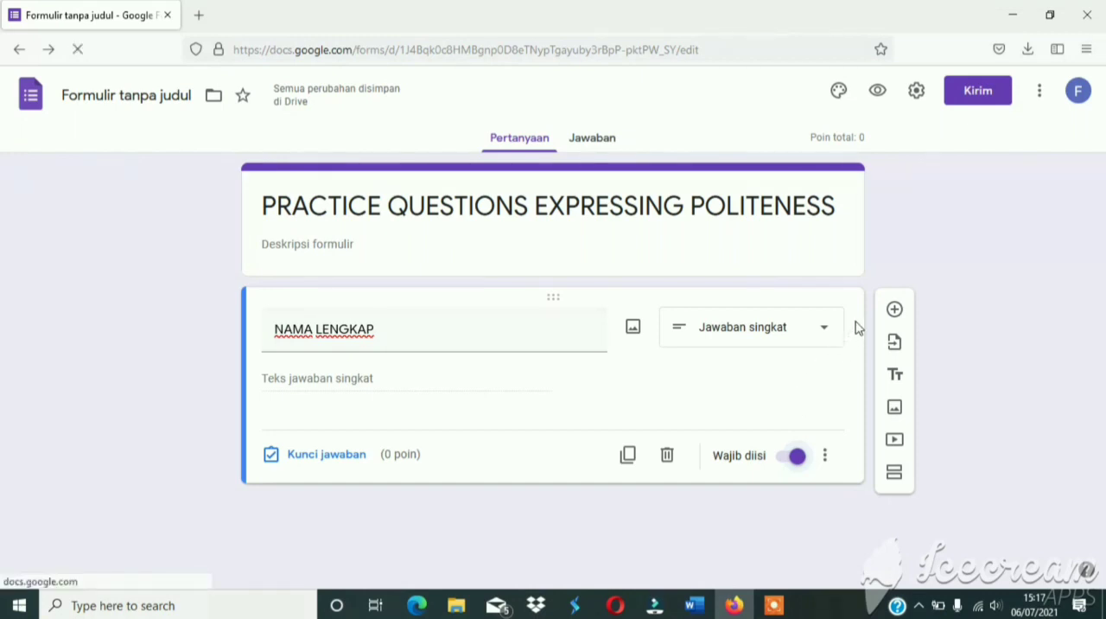
Add a required short-answer question titled "NIS" below the NAMA LENGKAP question.
click(894, 310)
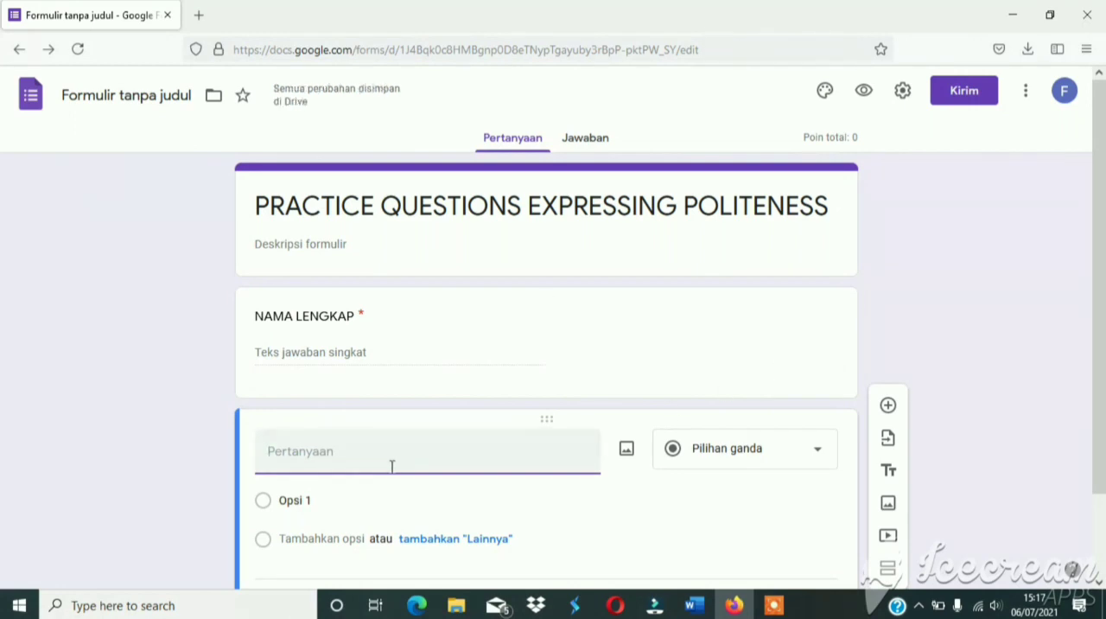
text(NIS)
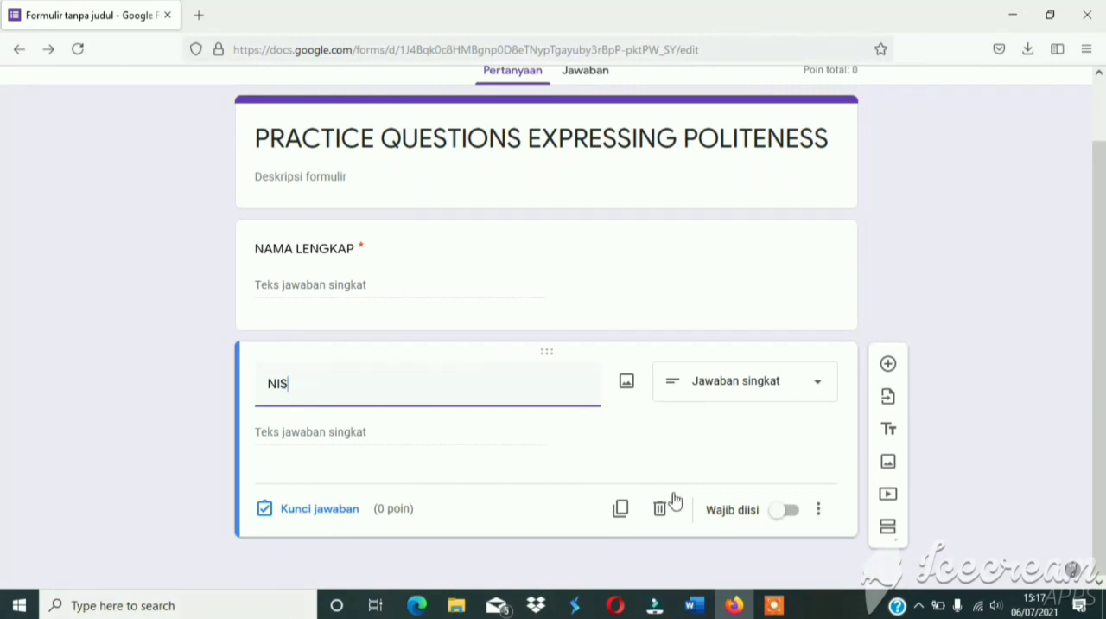
click(790, 511)
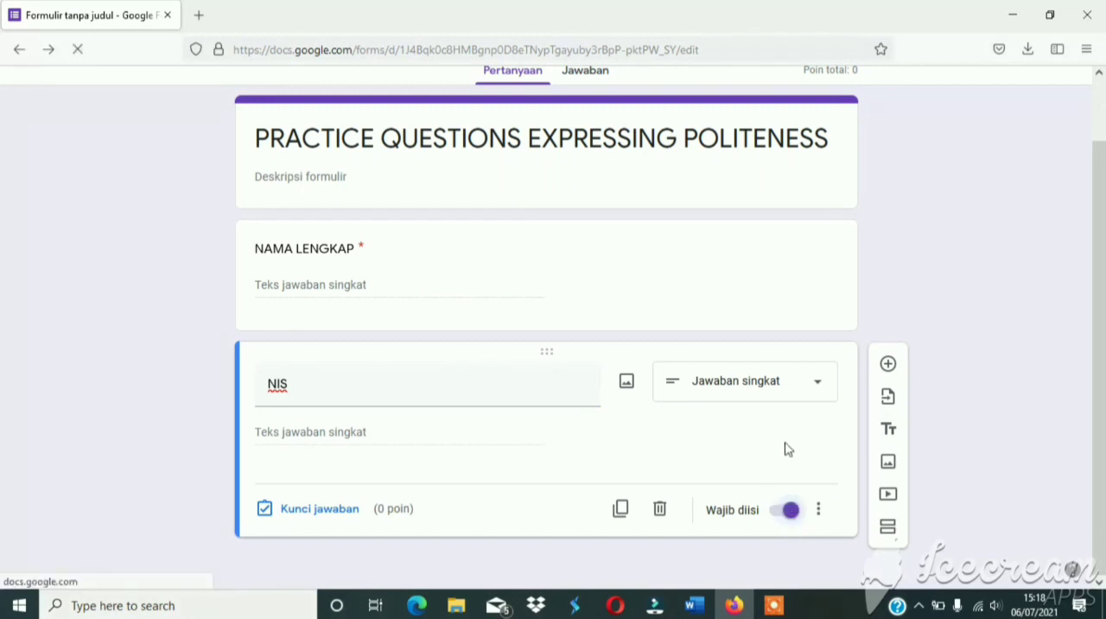
Add a short-answer question titled "PIN" below NIS and enable response validation (Validasi jawaban) for it.
click(889, 365)
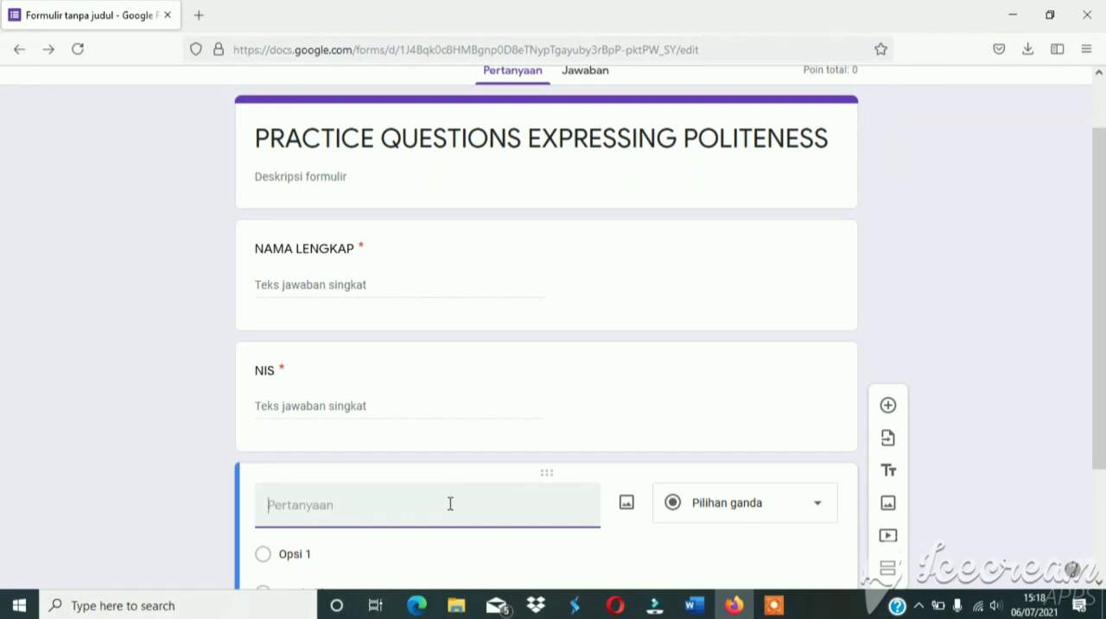
text(PIN)
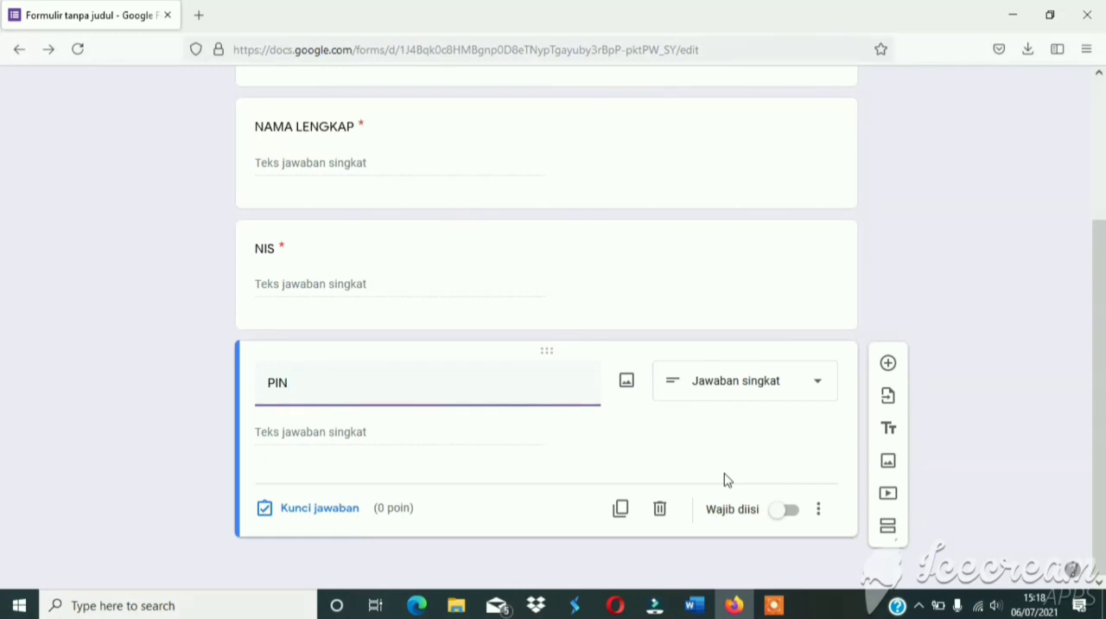
click(826, 522)
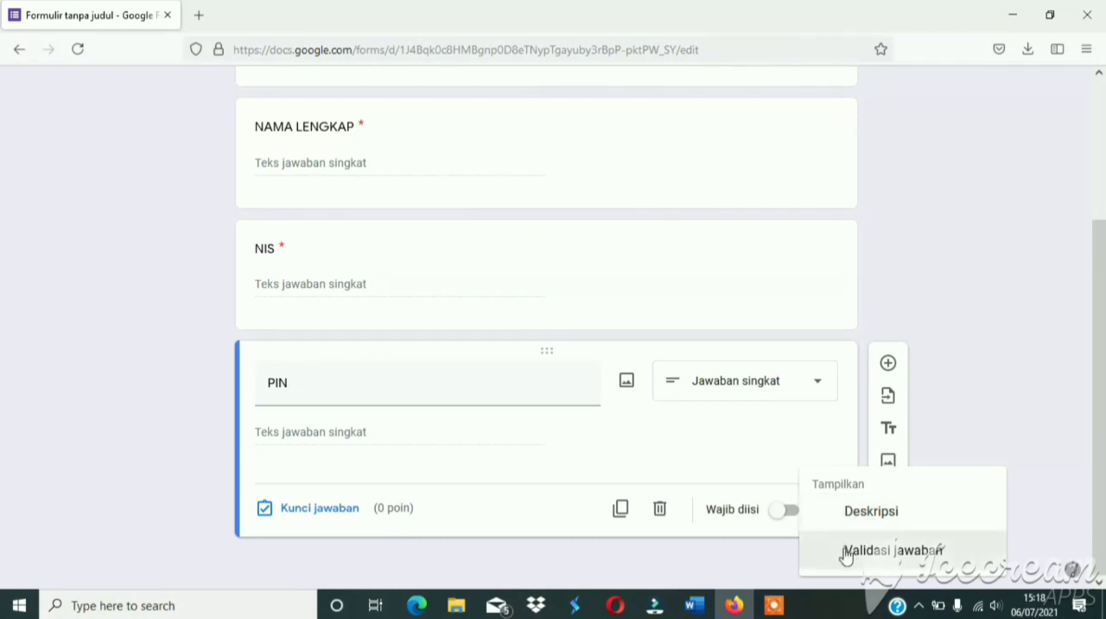
click(873, 550)
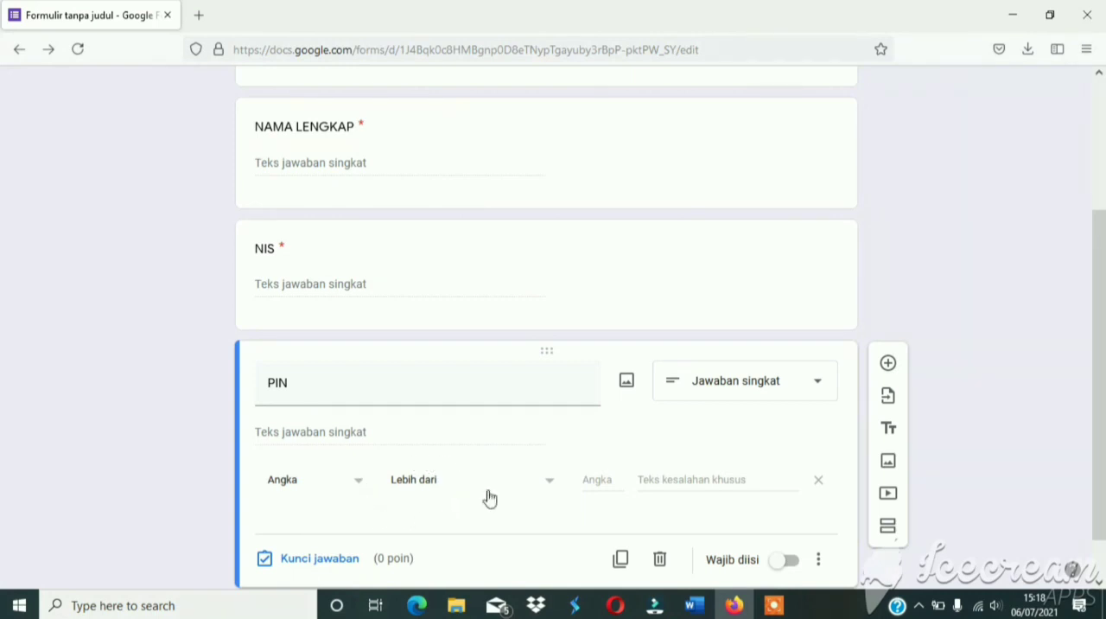
Set the PIN question's validation to a number equal to (Sama dengan) the quiz access PIN.
click(548, 491)
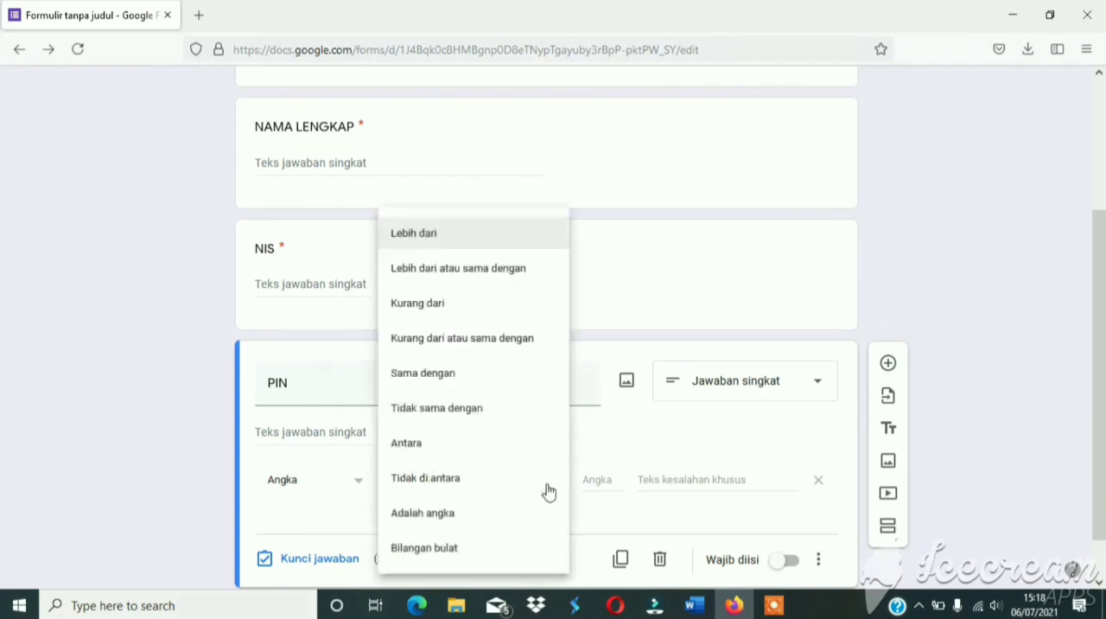
click(452, 381)
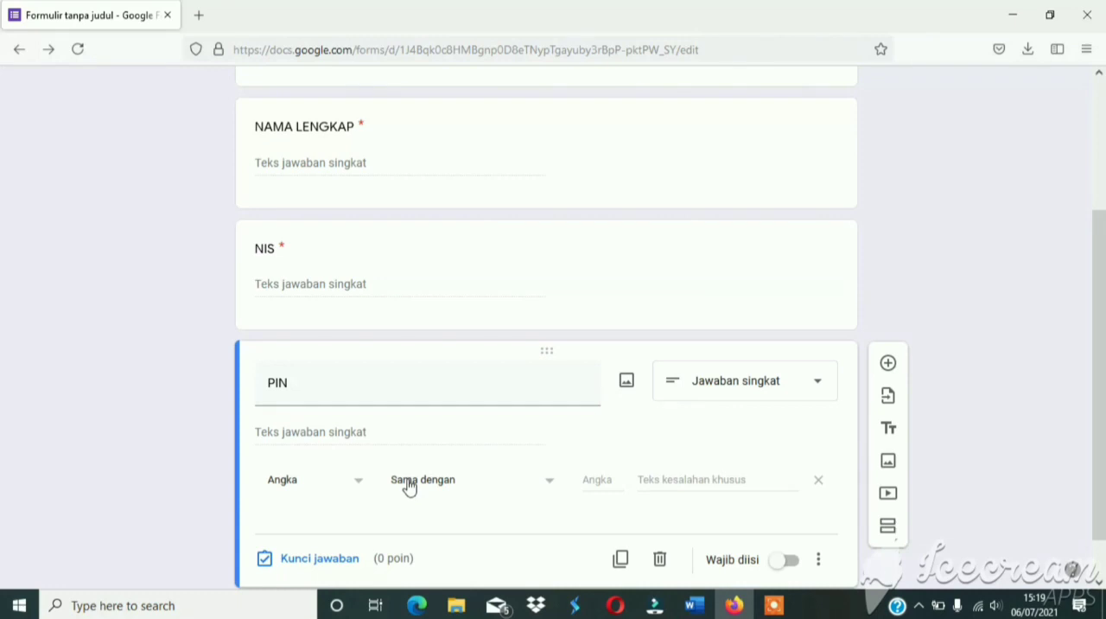
click(588, 482)
text(12345)
Set the PIN validation's custom error text to "PIN YANG ANDA MASUKAN SALAH" and make the question required.
click(724, 482)
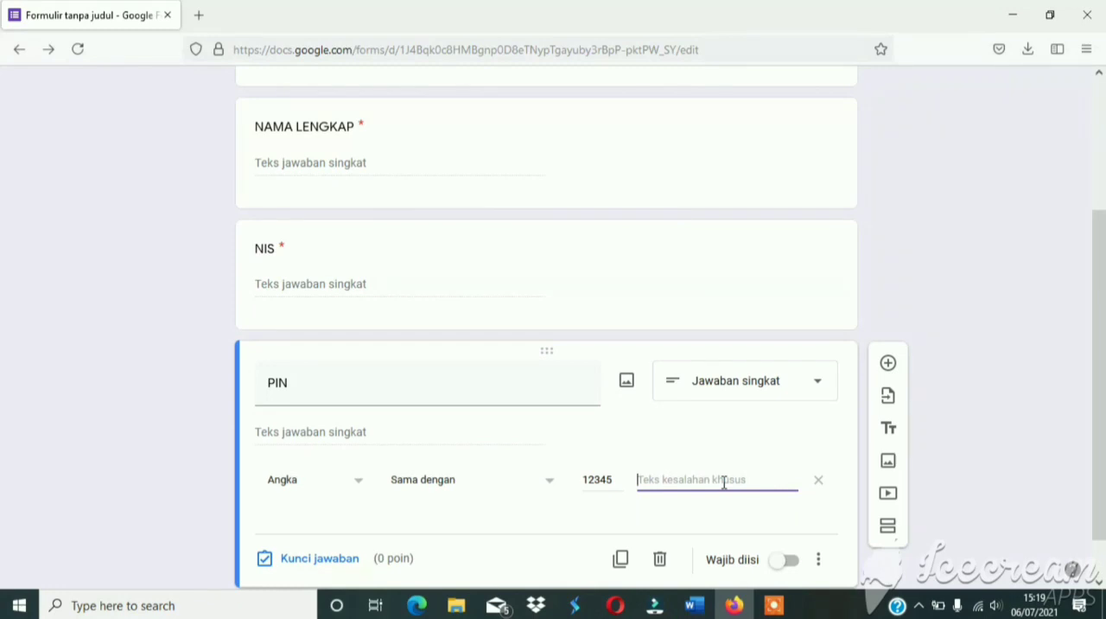
text(PIN YANG ANDA)
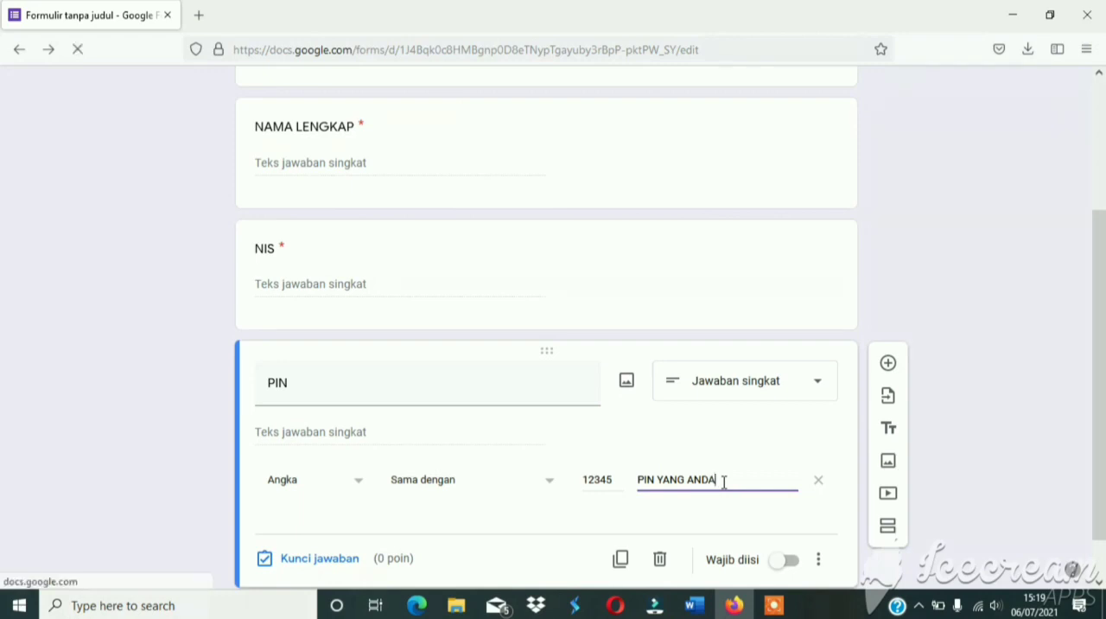
text( MASUKAN)
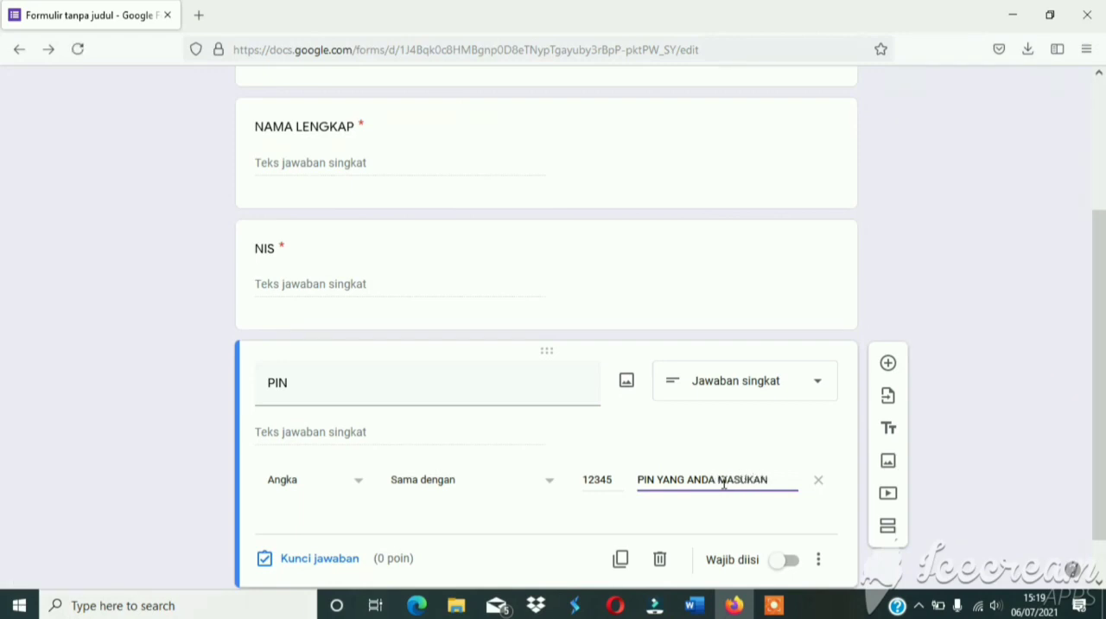
text( SALAH)
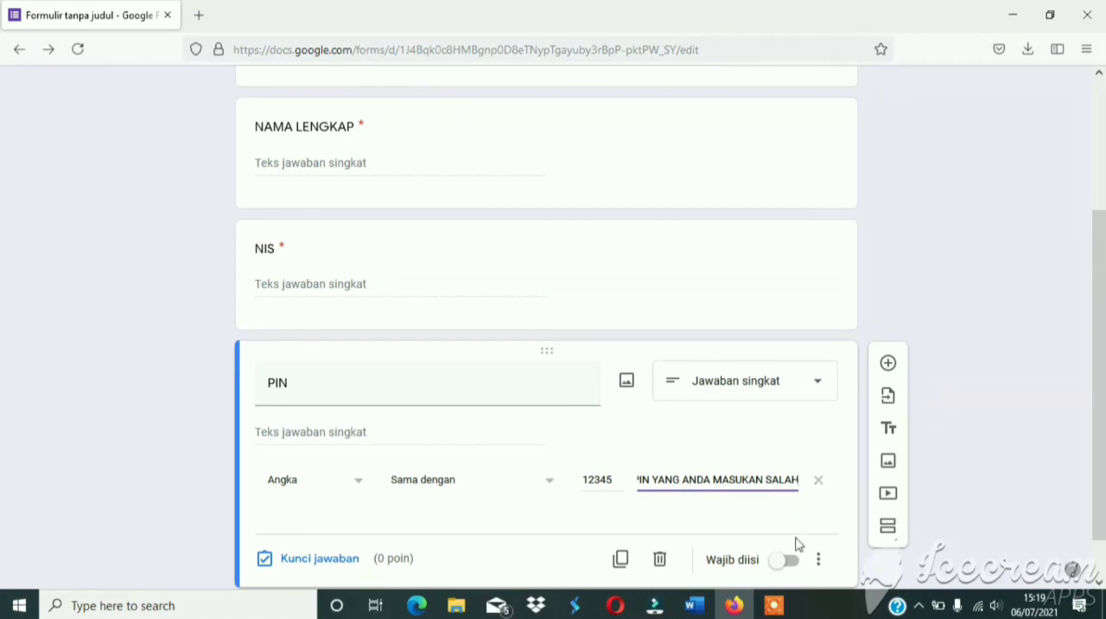
scroll(795, 521, down, 1)
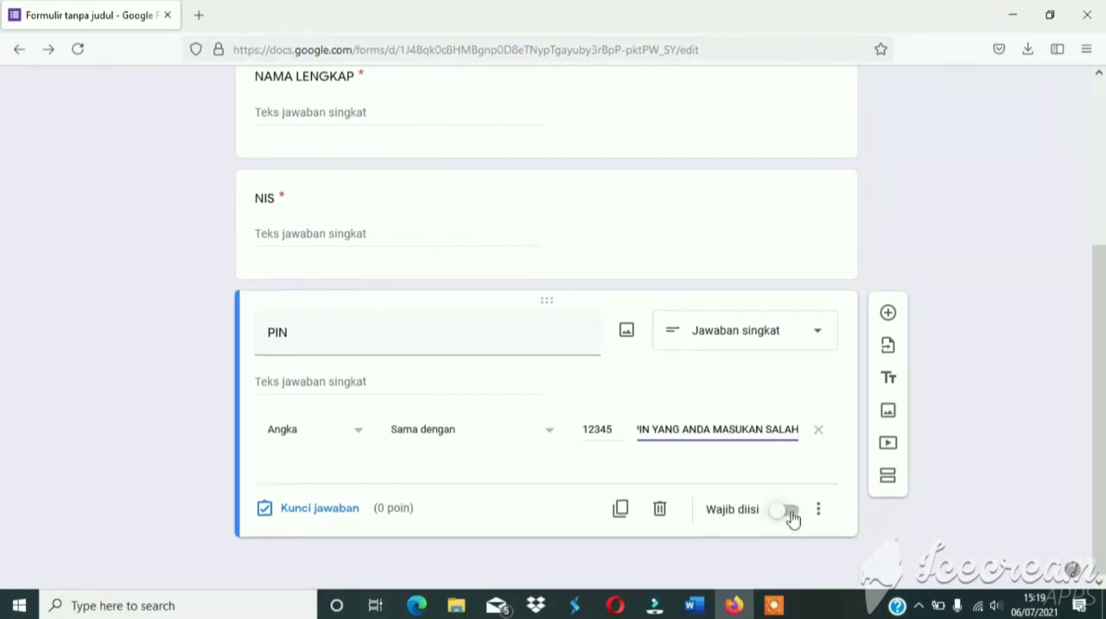
click(792, 517)
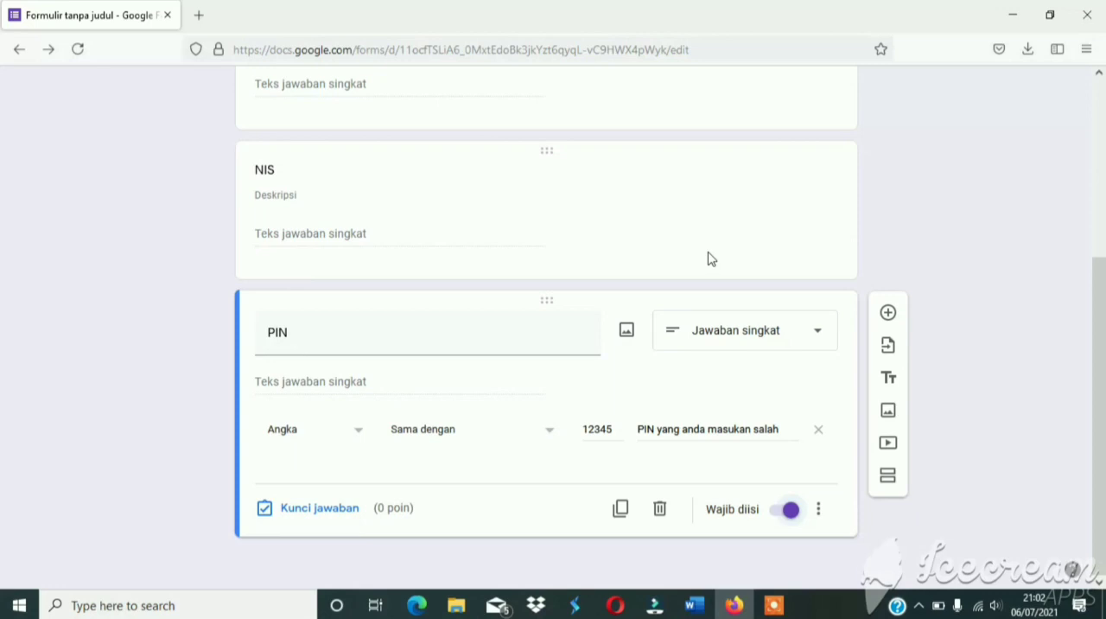
Add a new section after the PIN question and title it "MULTIPLE CHOICE QUESTIONS".
click(888, 477)
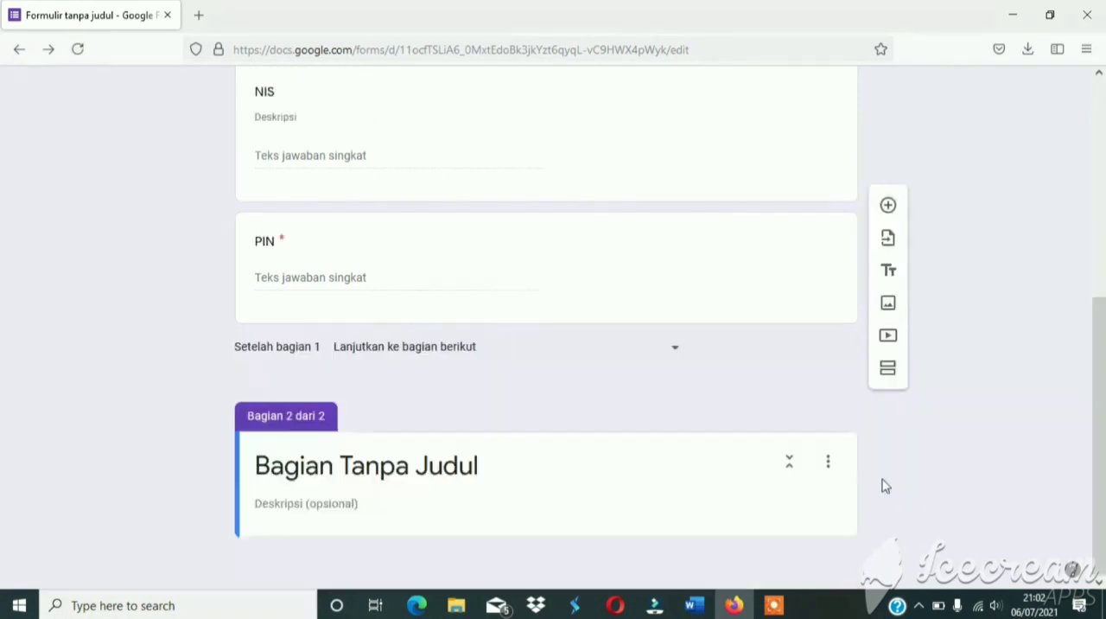
click(481, 467)
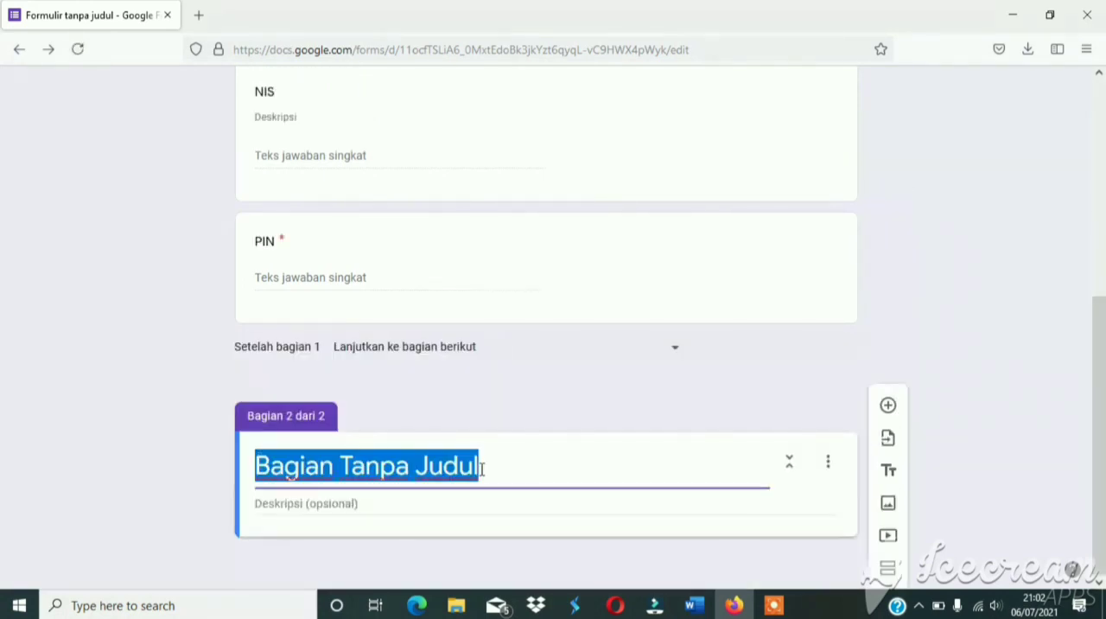
key(BackSpace)
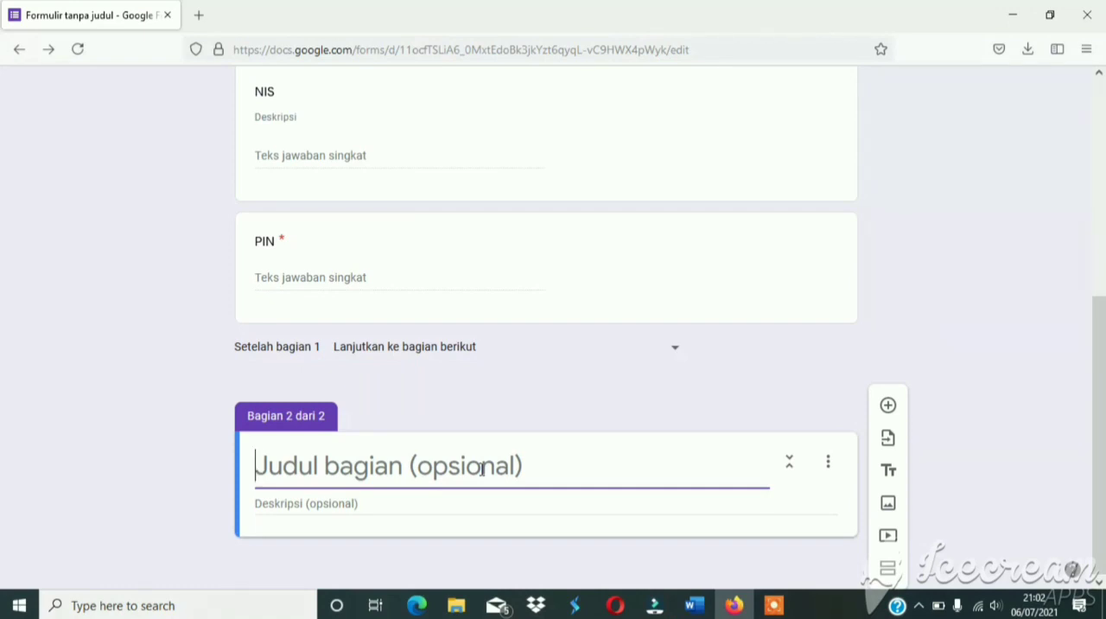
text(MU)
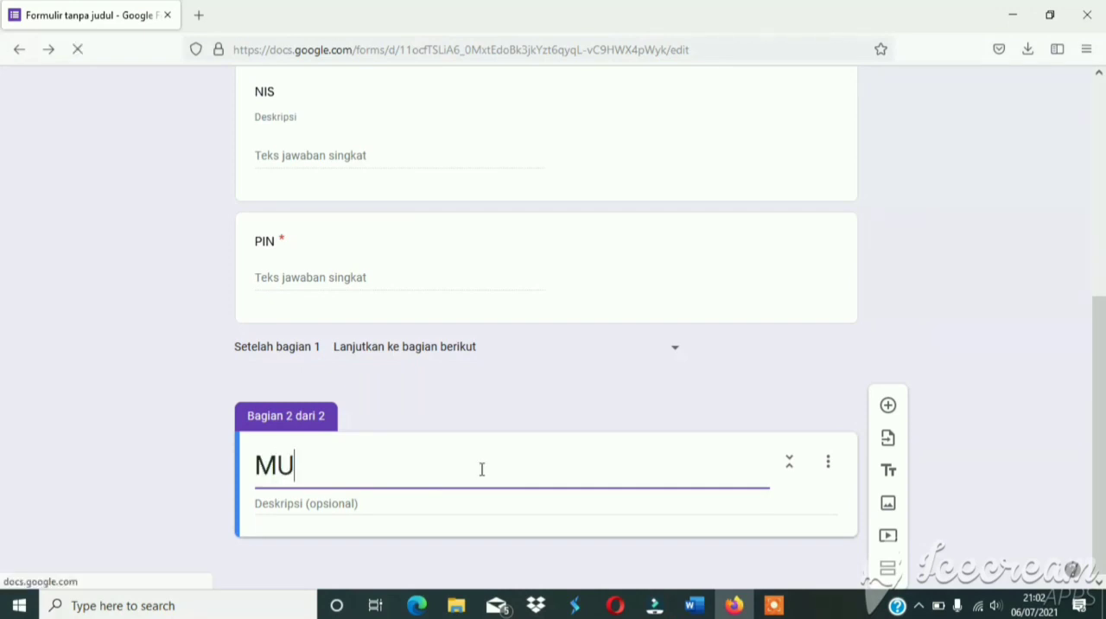
text(LTIP)
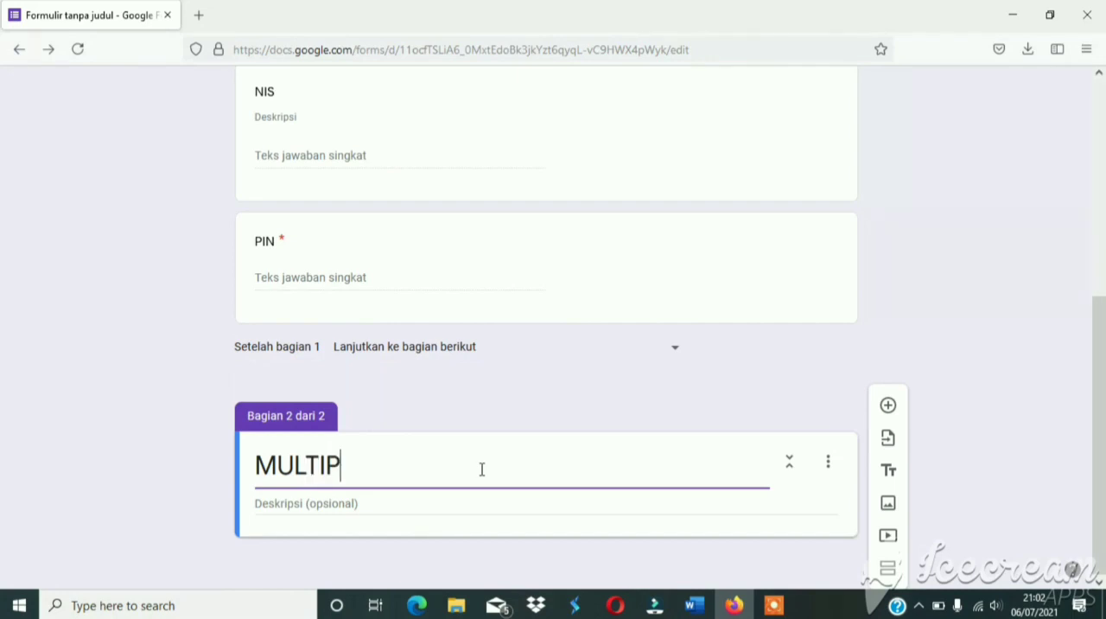
text(LE CH)
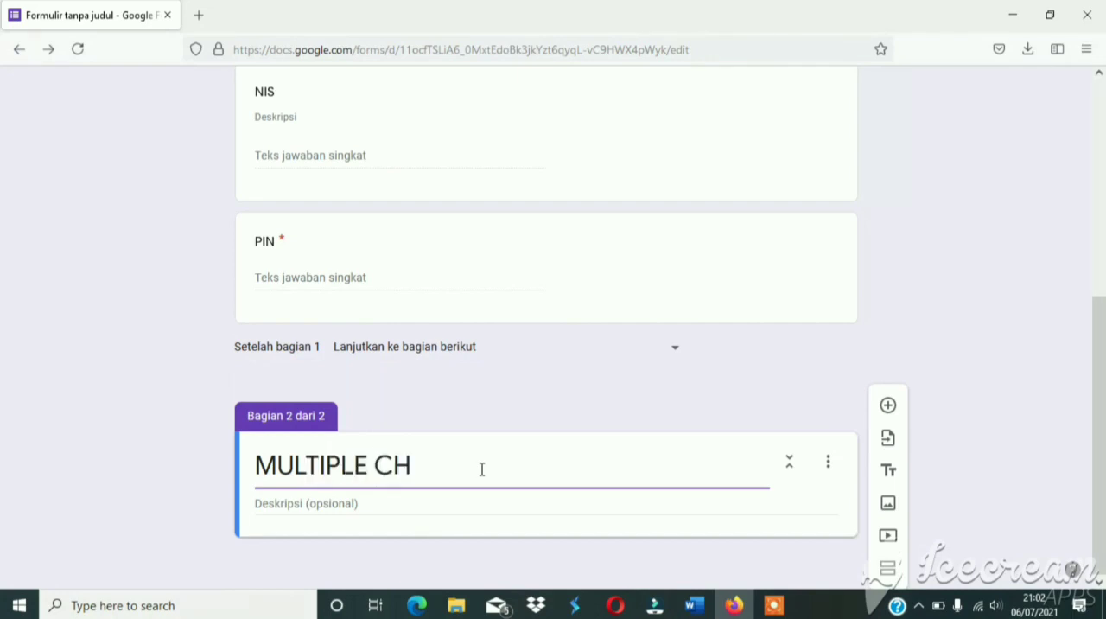
text(OICE)
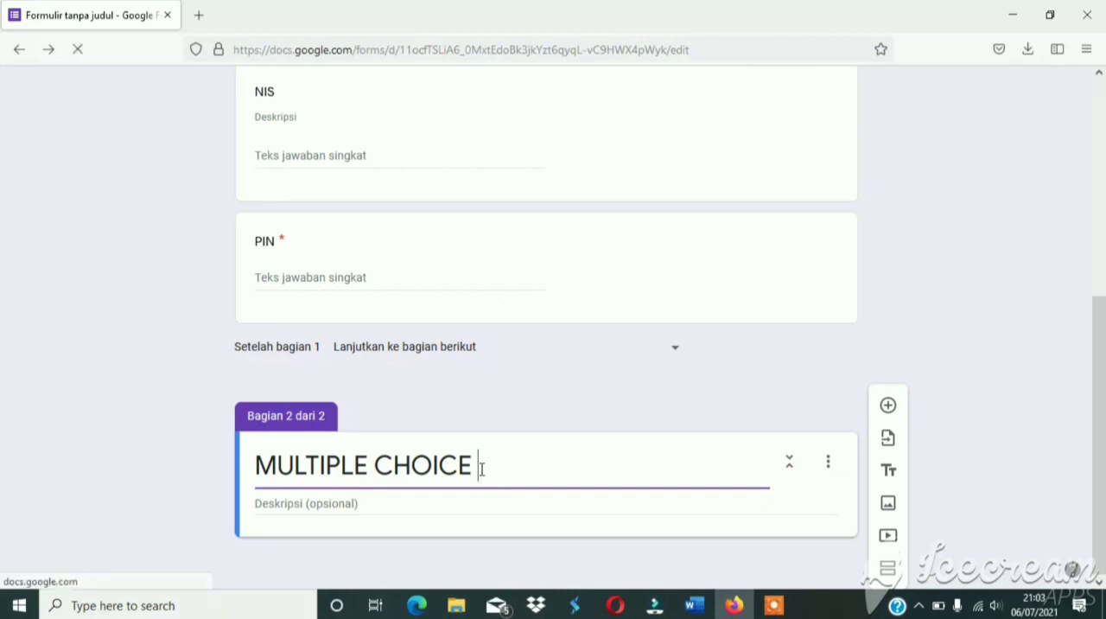
text( QU)
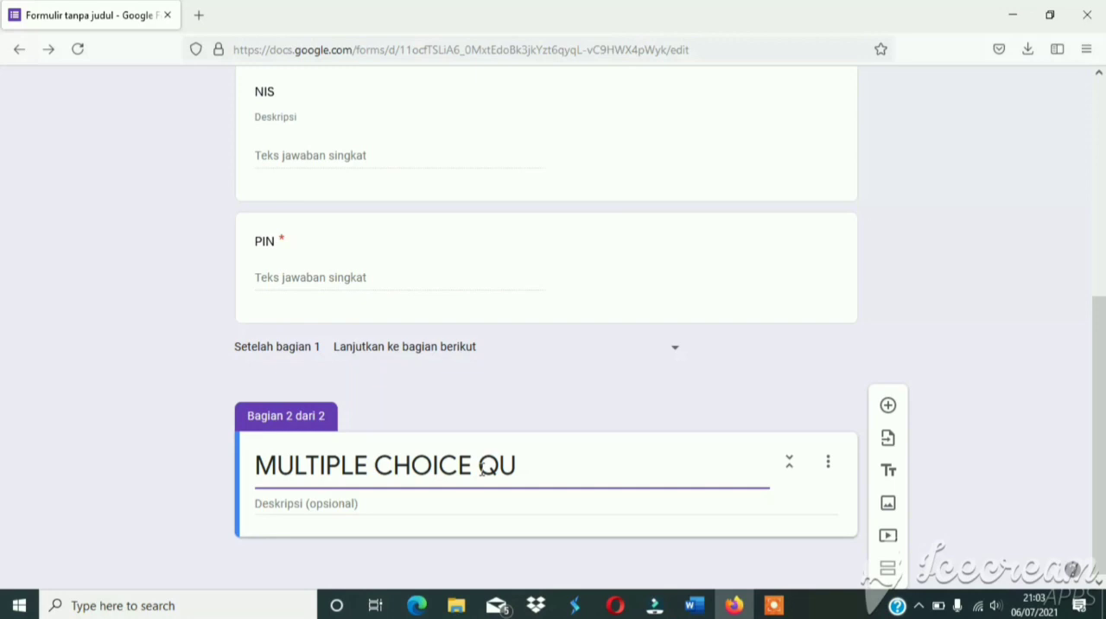
text(ESTIONS)
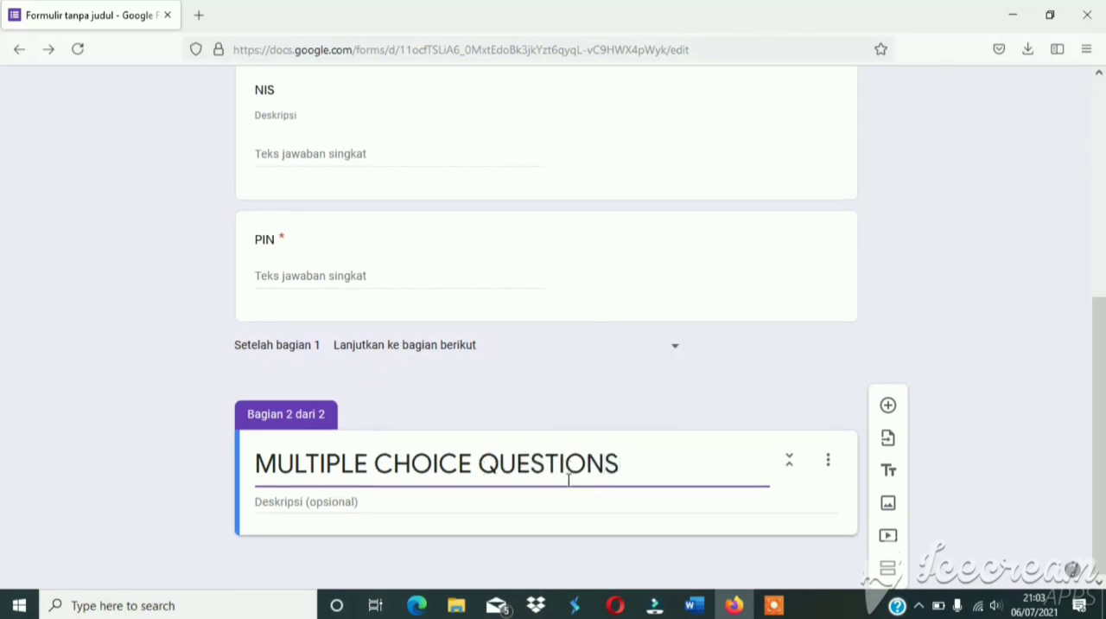
Add a multiple-choice question to the new section and paste the copied text "1. .... You mind opening the window?" as its title.
click(887, 405)
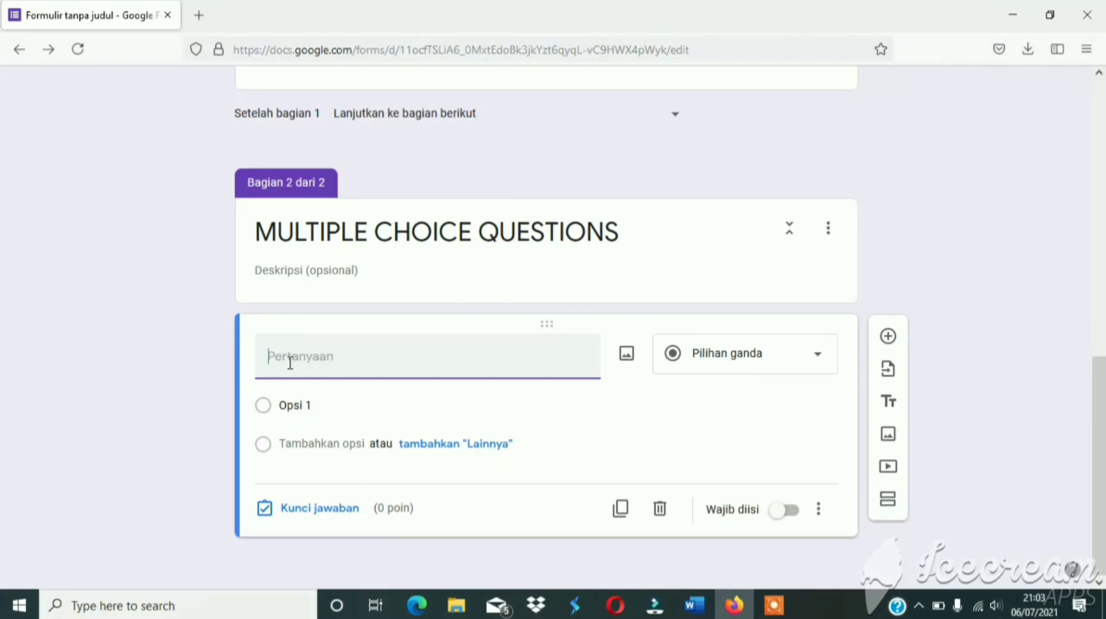
right_click(289, 363)
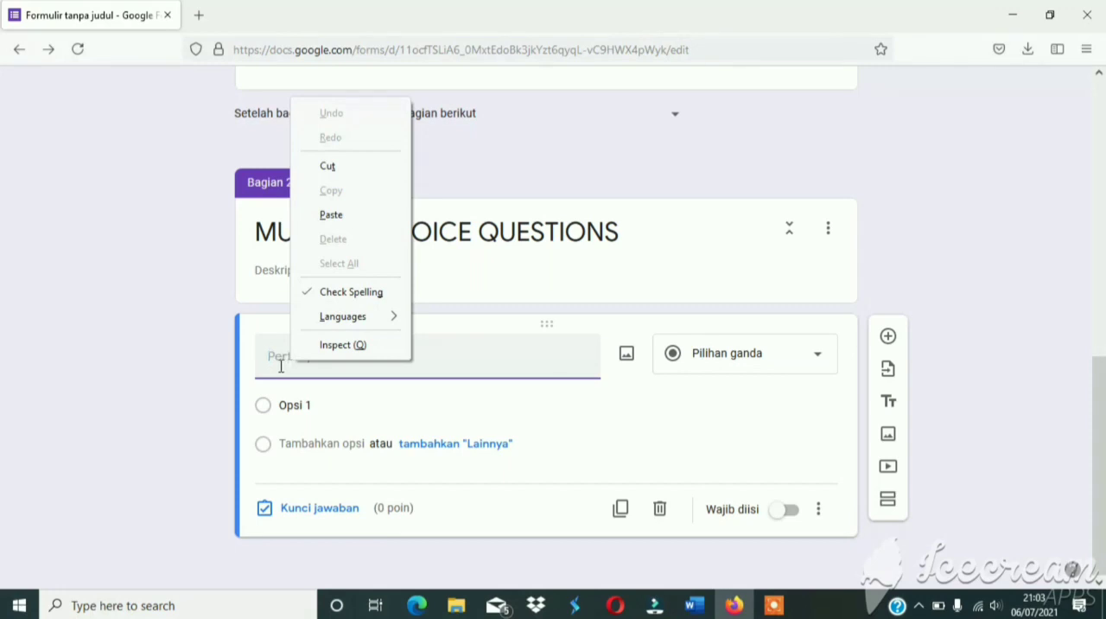
click(289, 359)
right_click(290, 359)
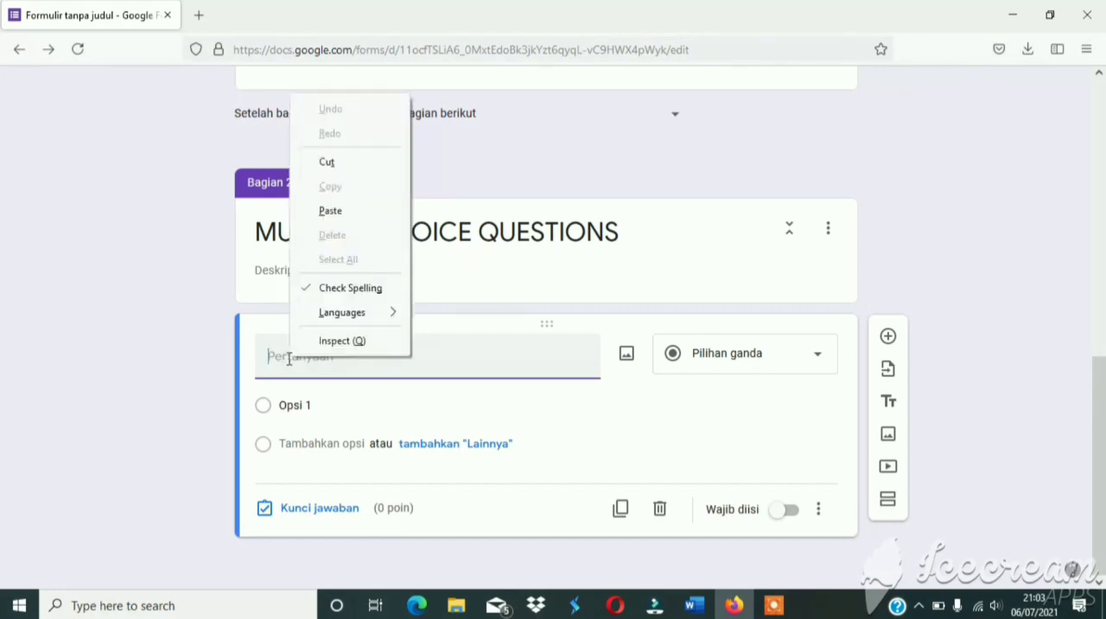
click(331, 212)
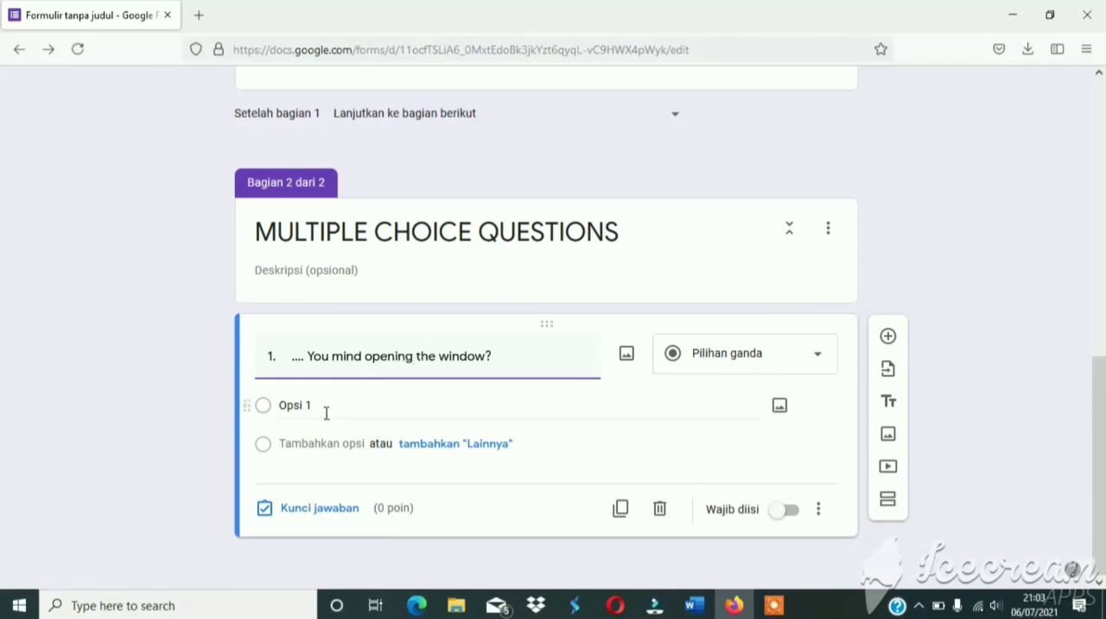
Replace the first answer option of question 1 with "A. Could".
click(326, 412)
key(BackSpace)
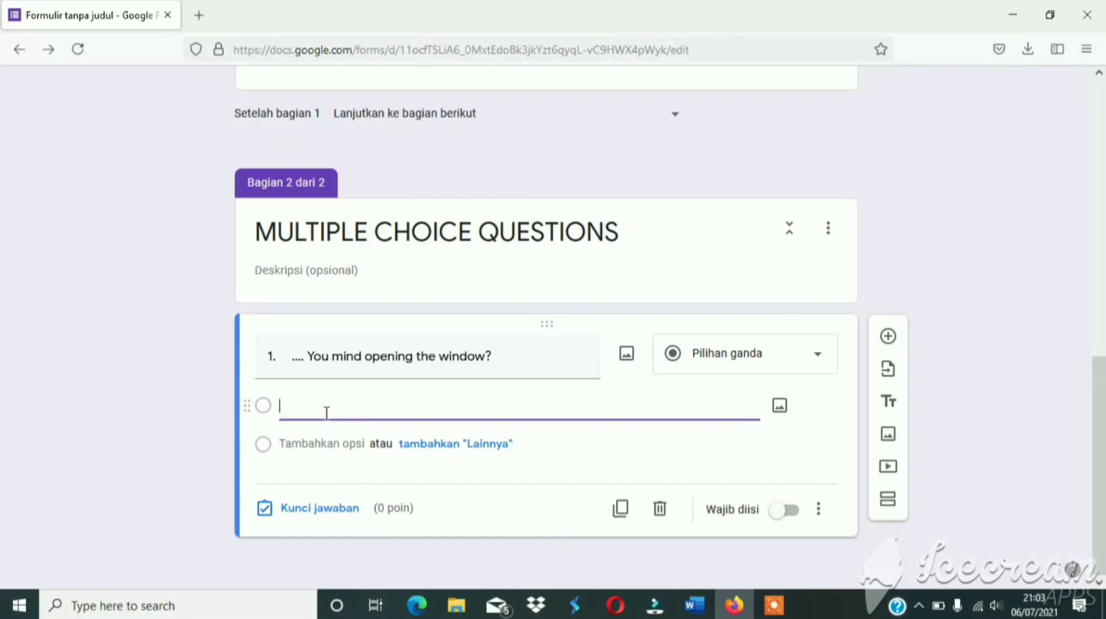
text(A.)
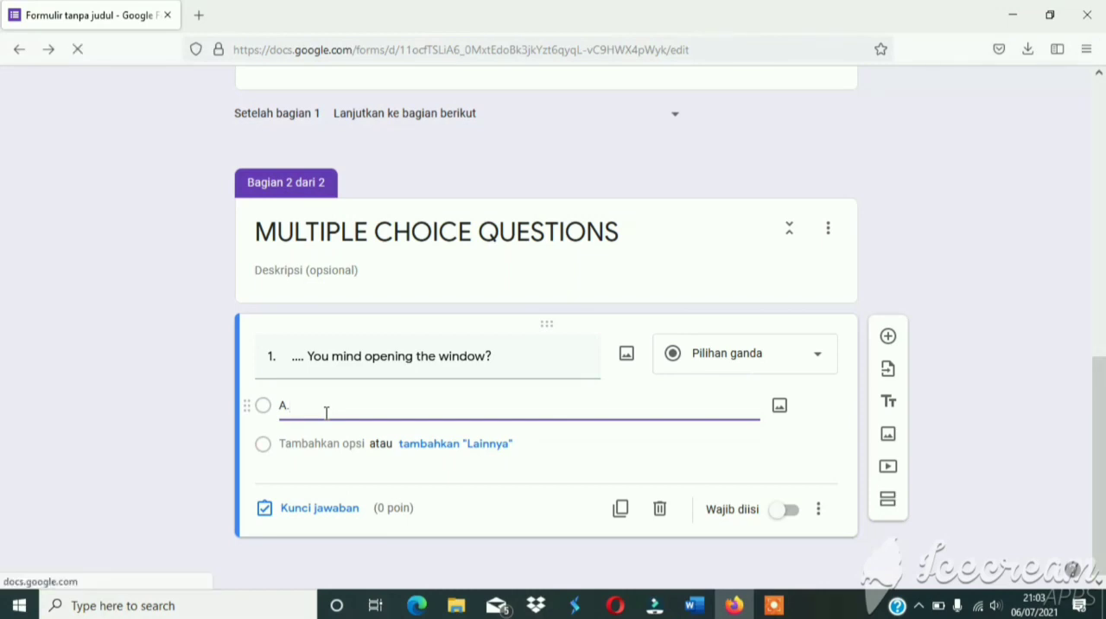
text( Could)
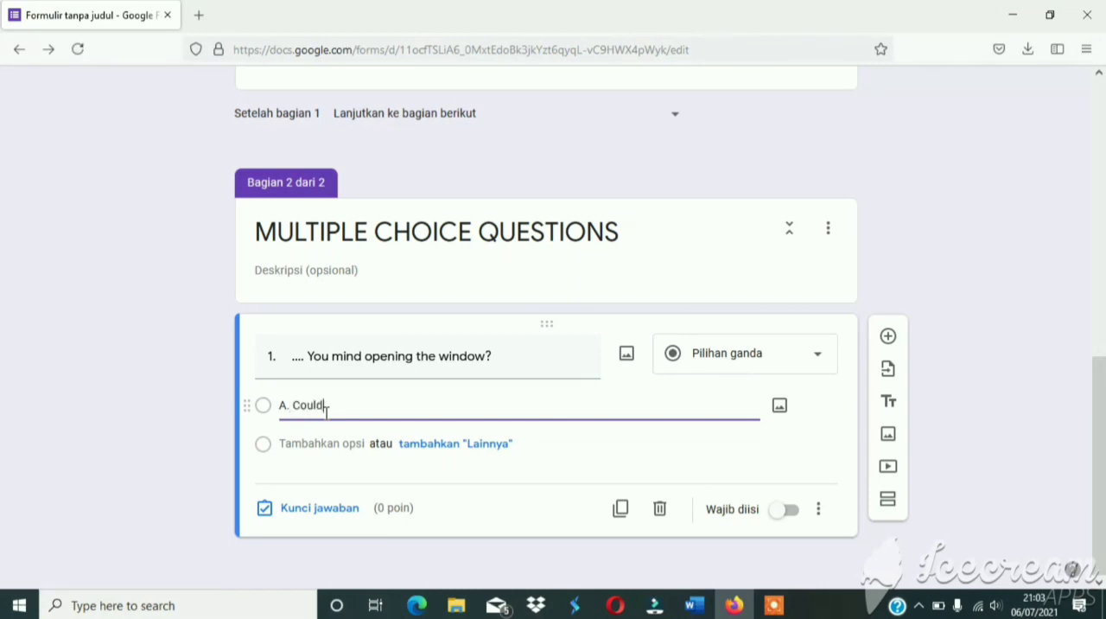
Add an "Other" (Lainnya) choice to question 1 and a second answer option "B. Would".
click(440, 448)
click(337, 482)
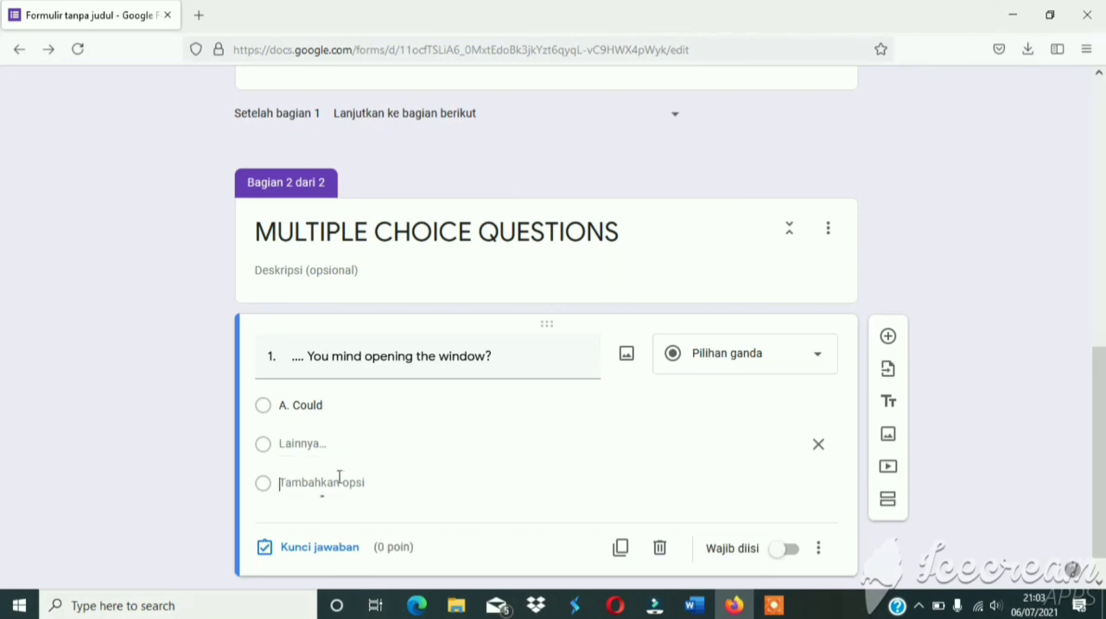
text(B)
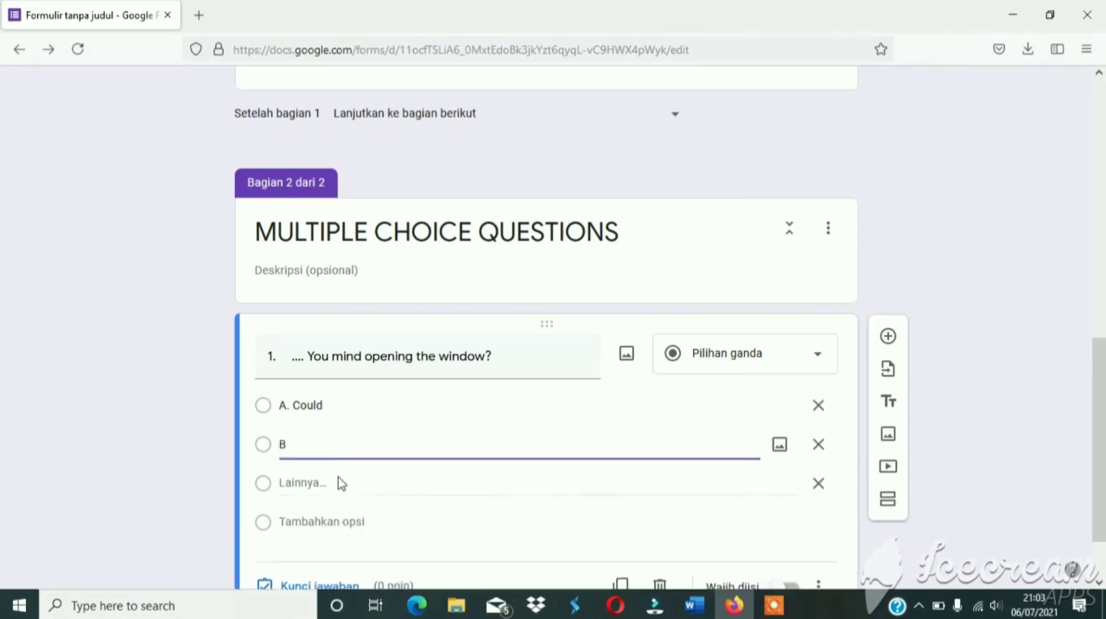
text(. Would)
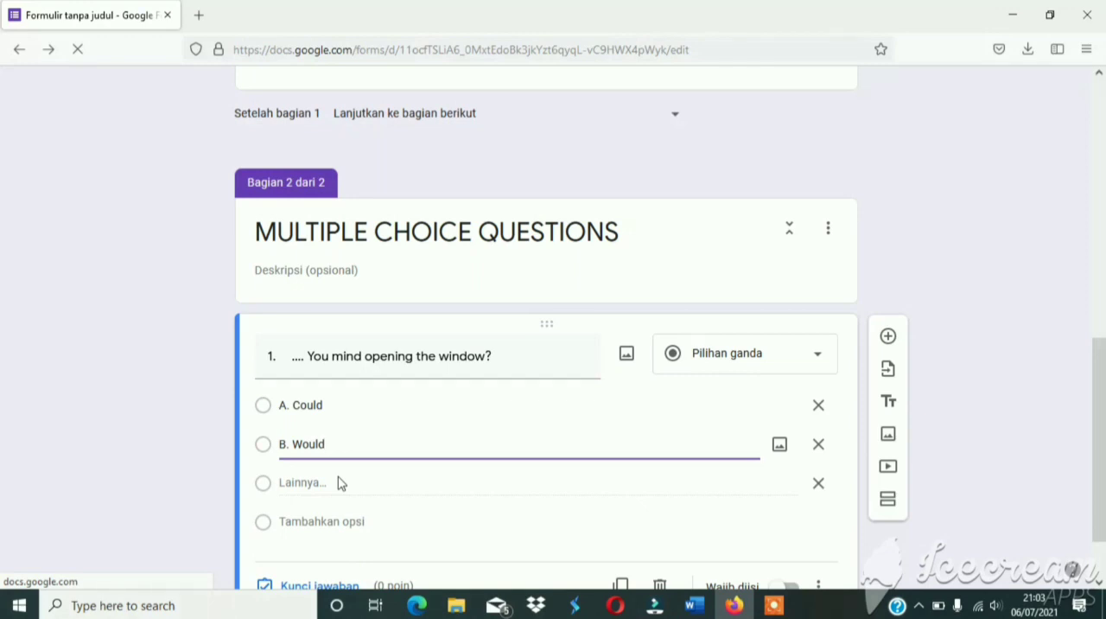
Add a third answer option "C. Set up" to question 1.
click(351, 522)
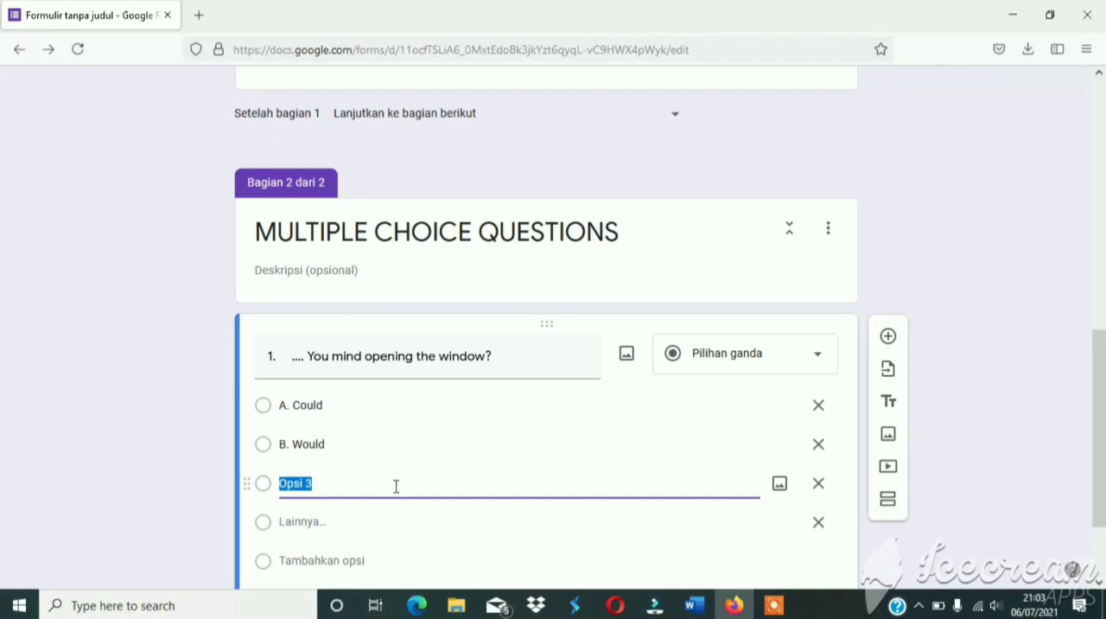
key(BackSpace)
text(c)
key(BackSpace)
text(C. S)
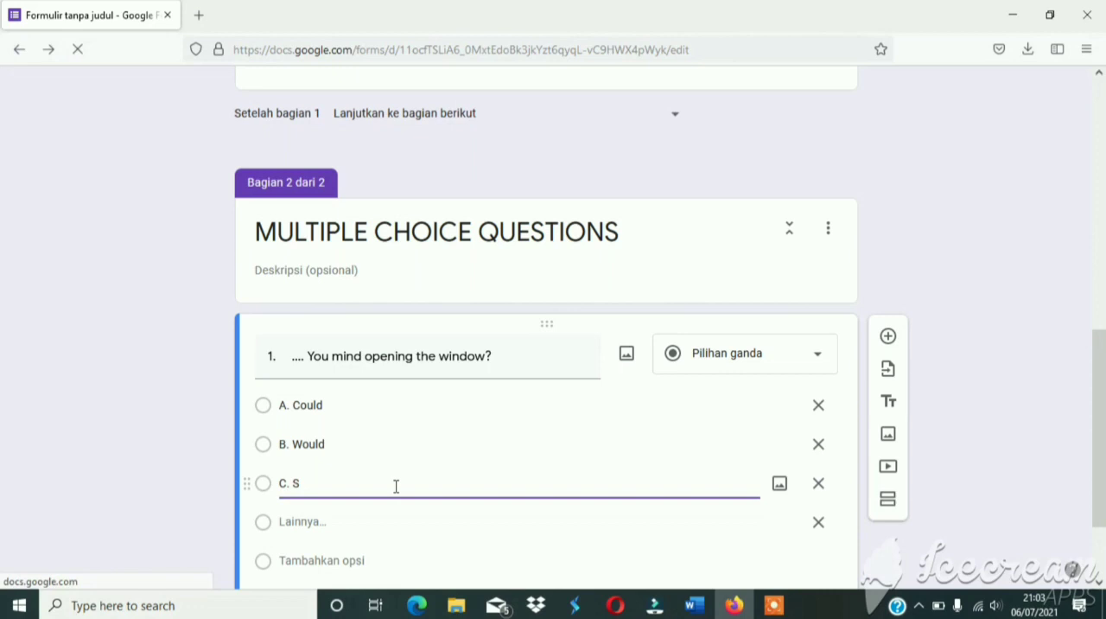
text(et up)
Add a fourth answer option "D. To set up" to question 1 and remove its "Other" (Lainnya) choice.
scroll(396, 487, down, 2)
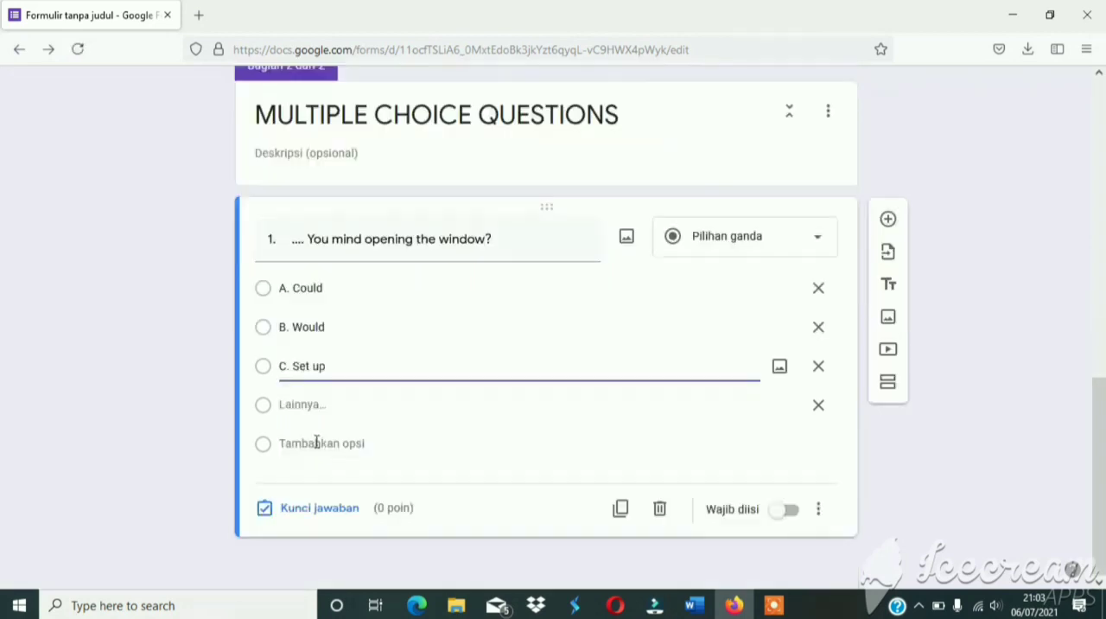
click(318, 445)
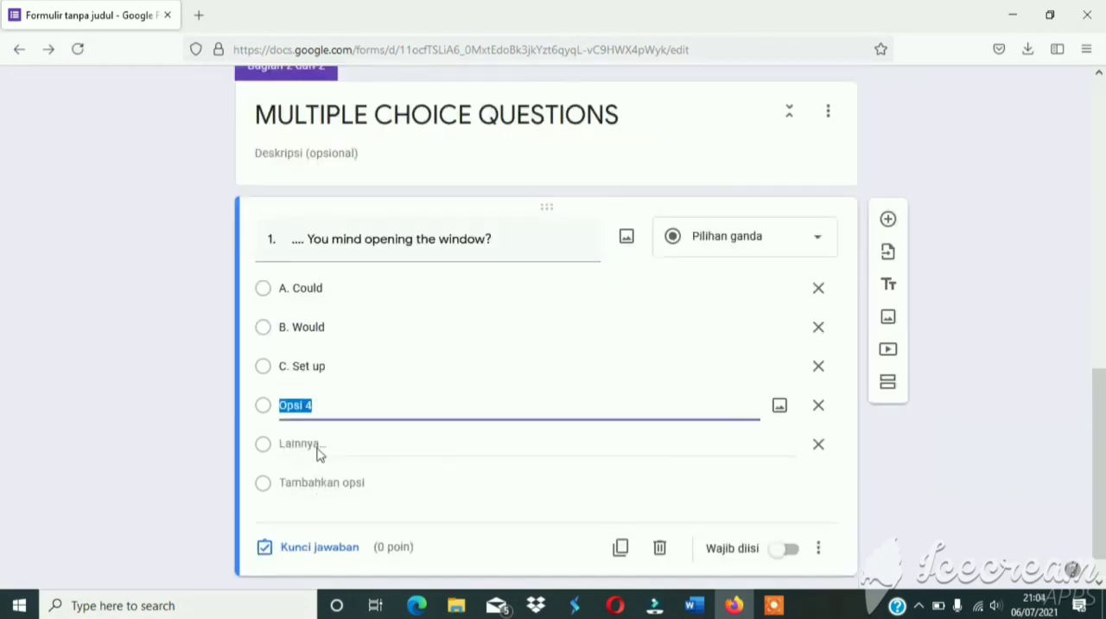
key(BackSpace)
text(D. To se)
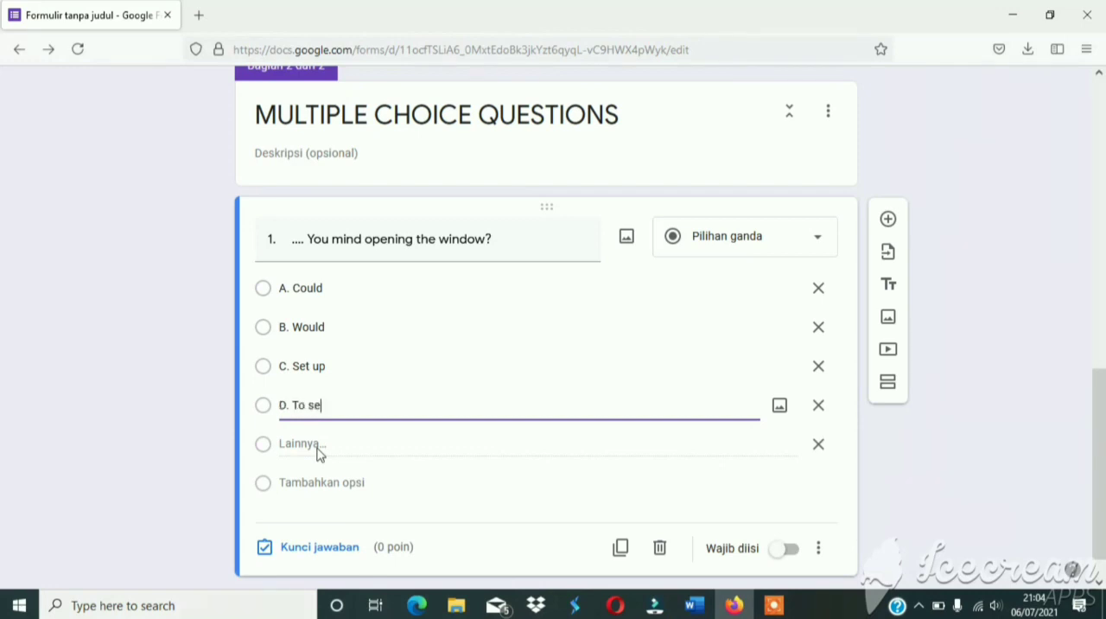
text(t up)
click(818, 446)
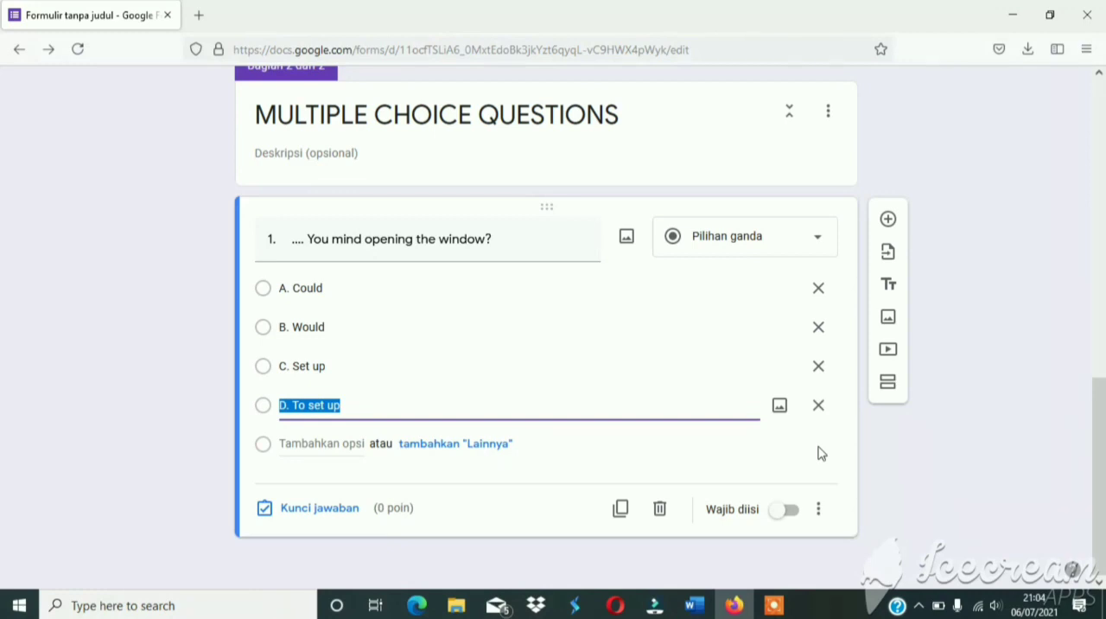
Mark "B. Would" as the correct answer in question 1's answer key.
click(319, 508)
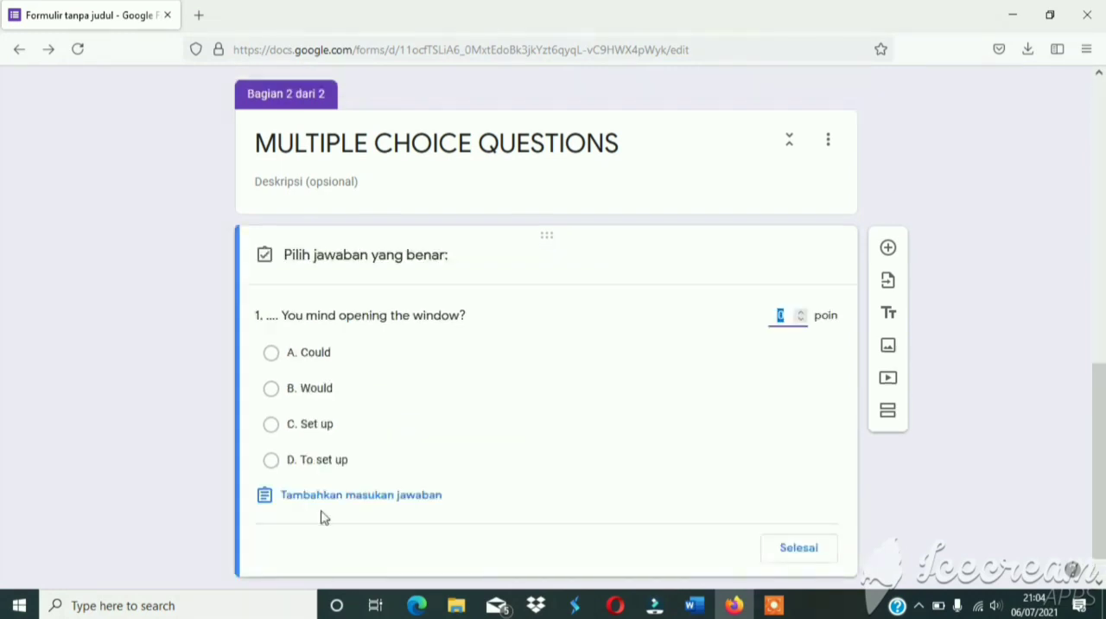
click(324, 395)
click(325, 396)
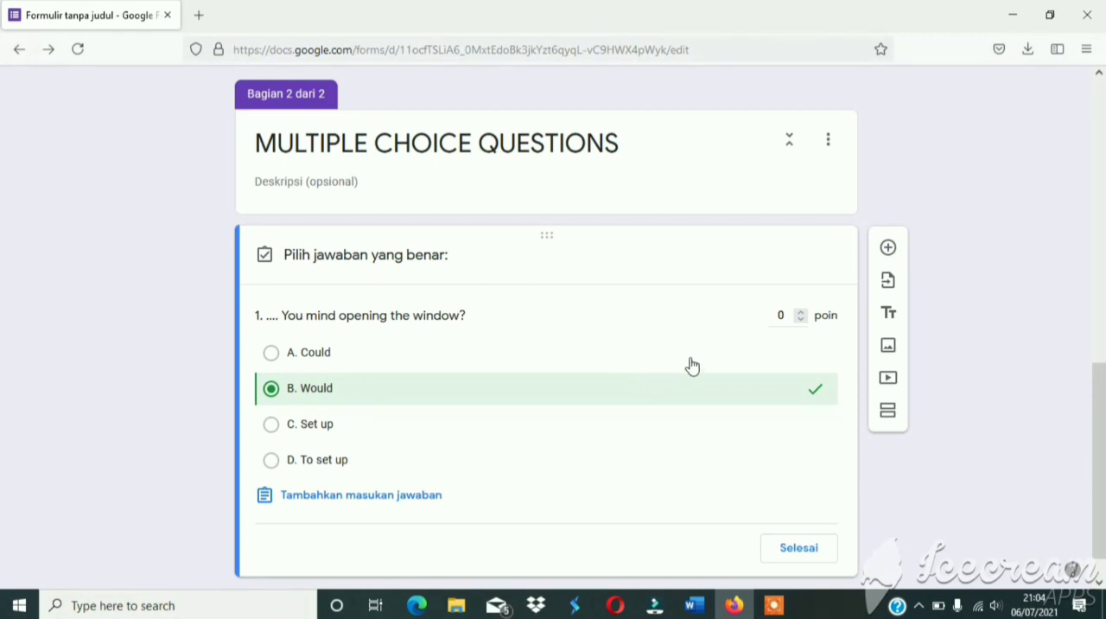
Set the score of question 1 to 20 points in its answer key.
click(802, 315)
click(801, 315)
triple_click(802, 314)
double_click(802, 314)
double_click(802, 314)
double_click(802, 314)
triple_click(802, 315)
click(801, 314)
double_click(802, 314)
double_click(802, 314)
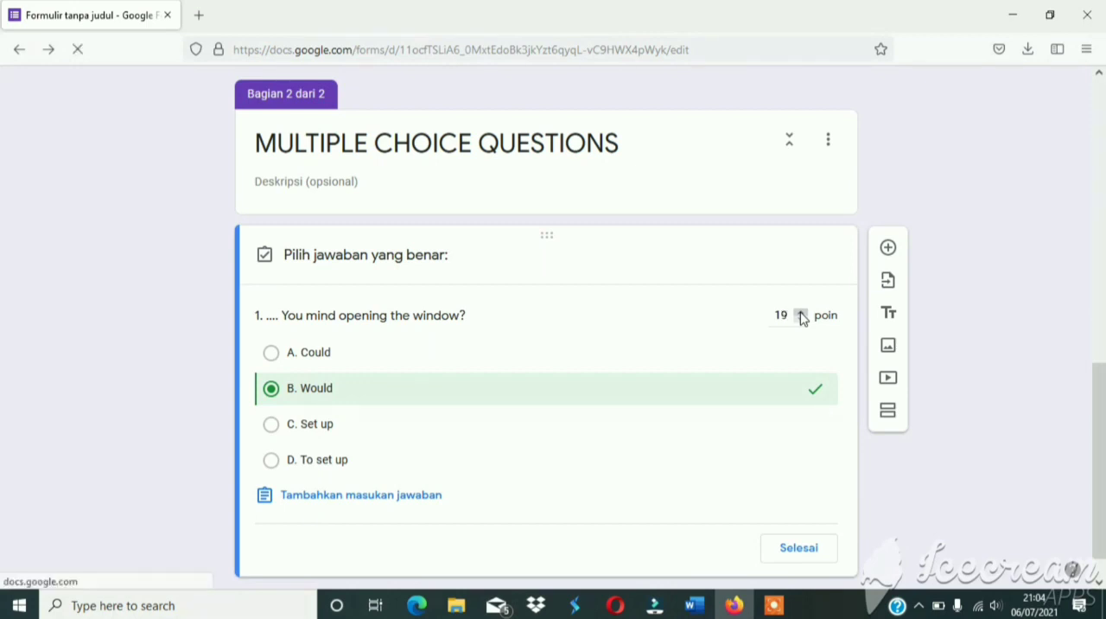
click(802, 314)
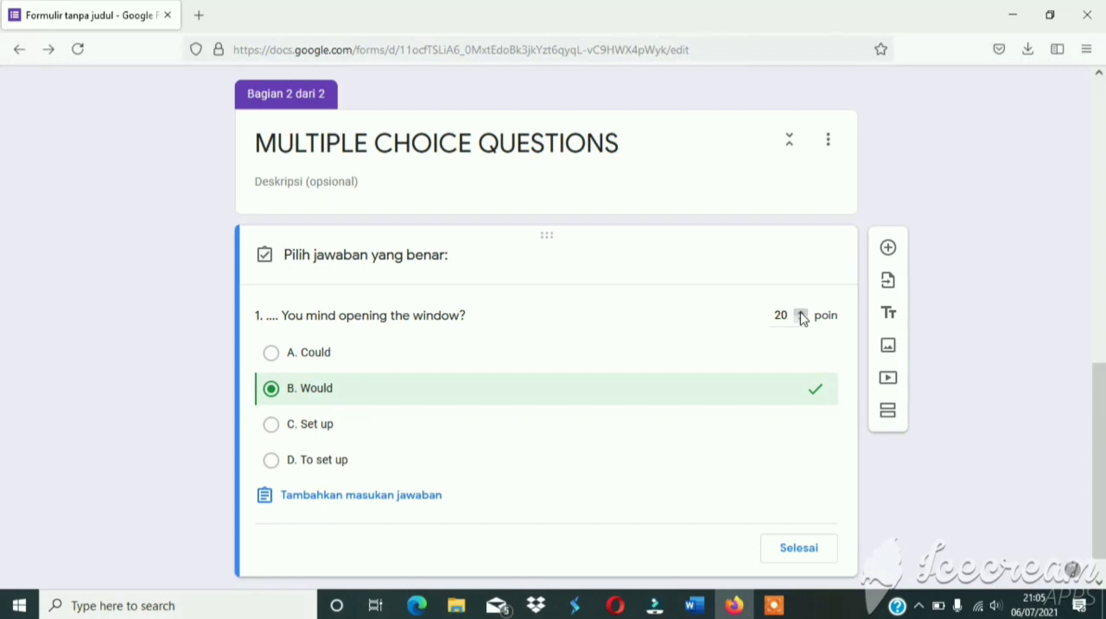
Enter "jawaban yang benar adalah B,. Would" as the feedback for incorrect answers to question 1.
click(395, 508)
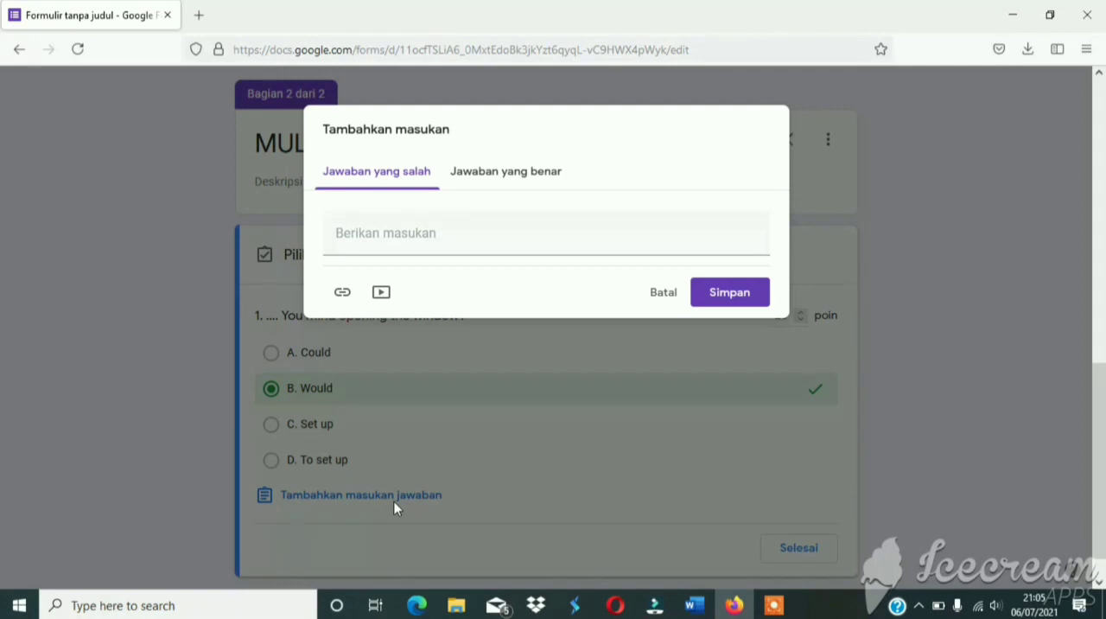
click(369, 233)
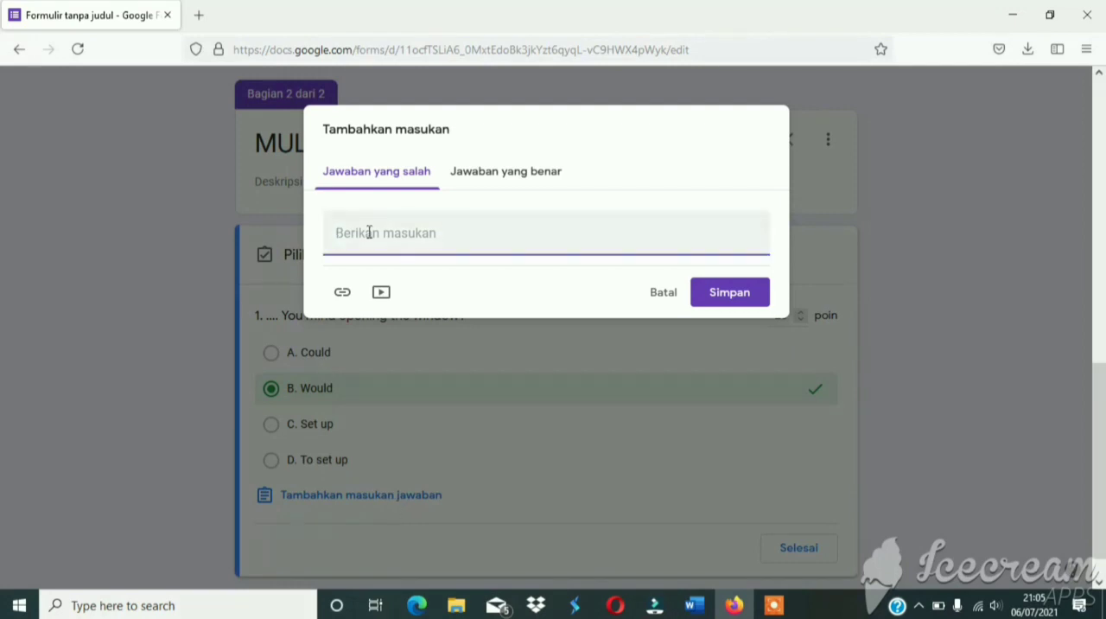
text(jawa)
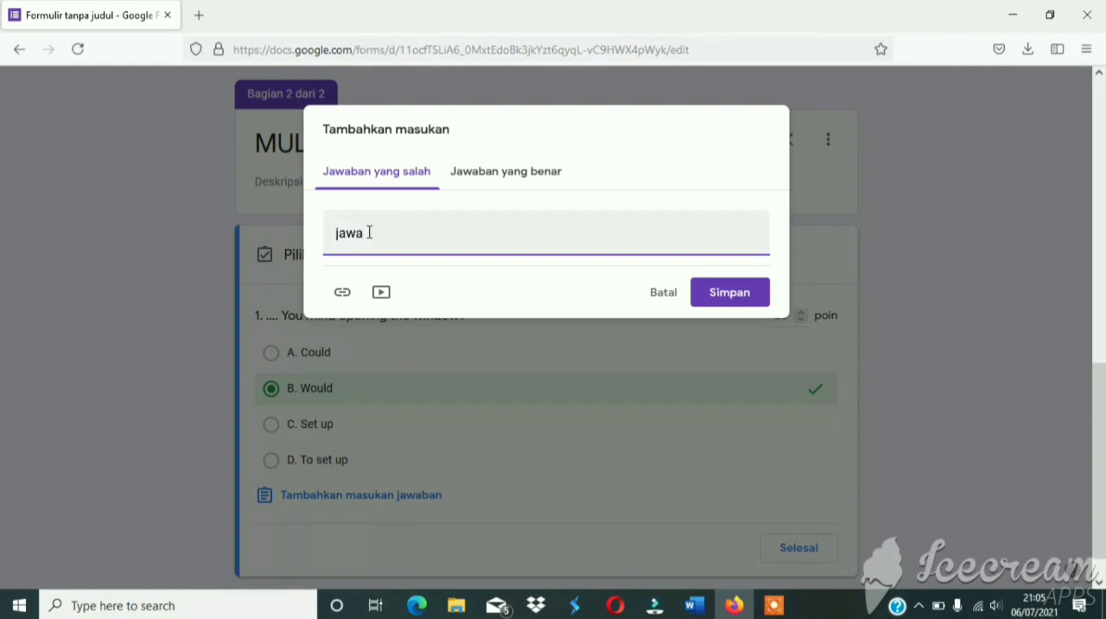
text(ban yang b)
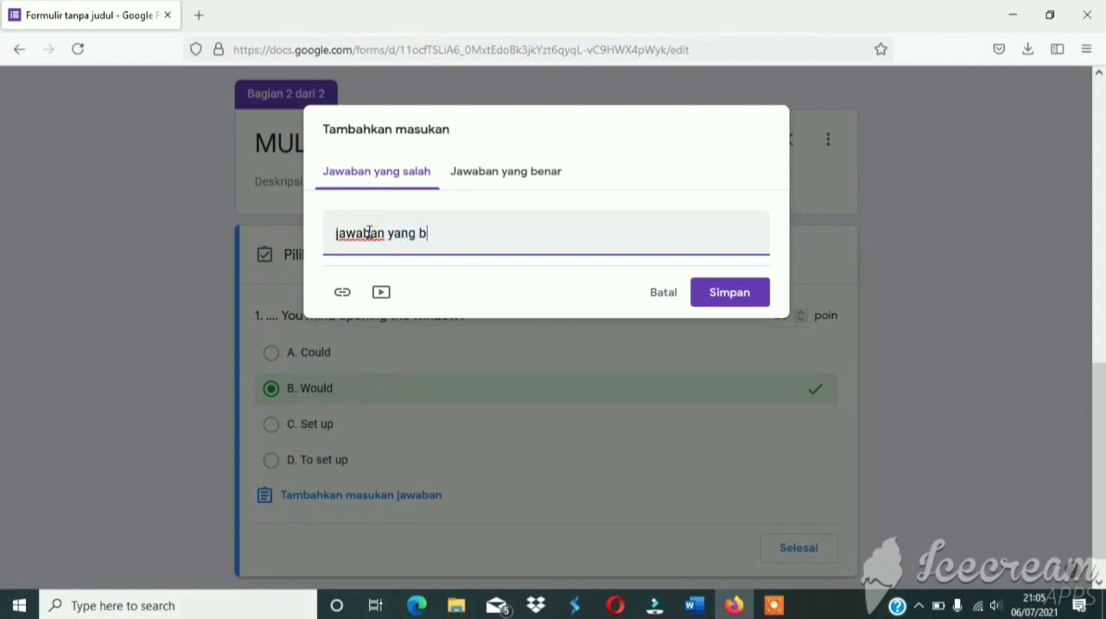
text(enar adalah B)
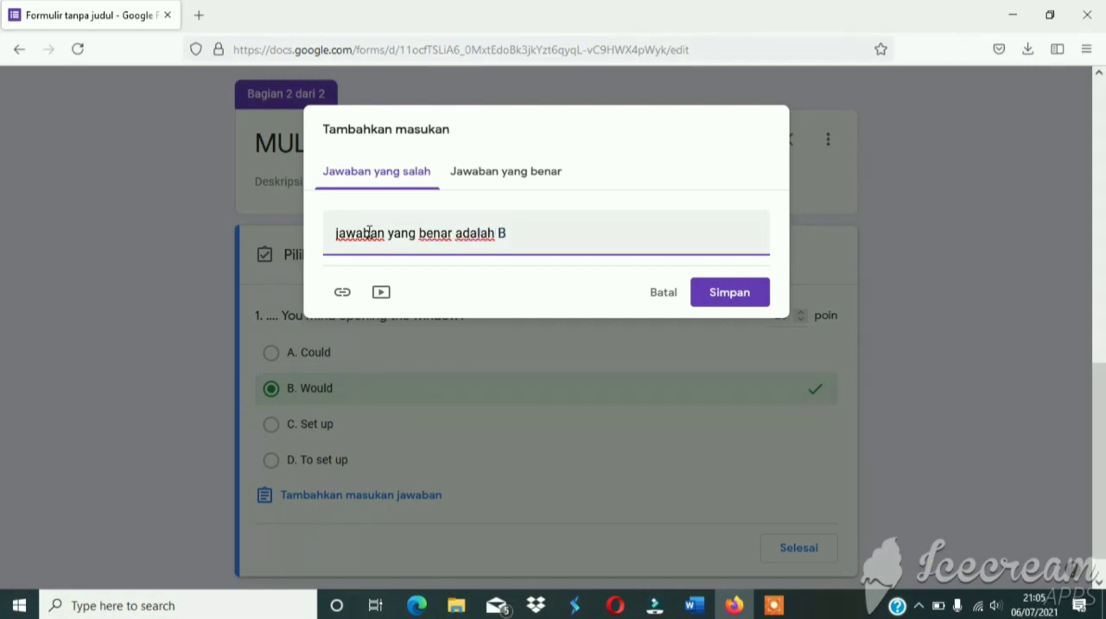
text(,. Would)
Enter "jawaban anda benar" as the feedback for correct answers to question 1 and save the feedback.
click(524, 173)
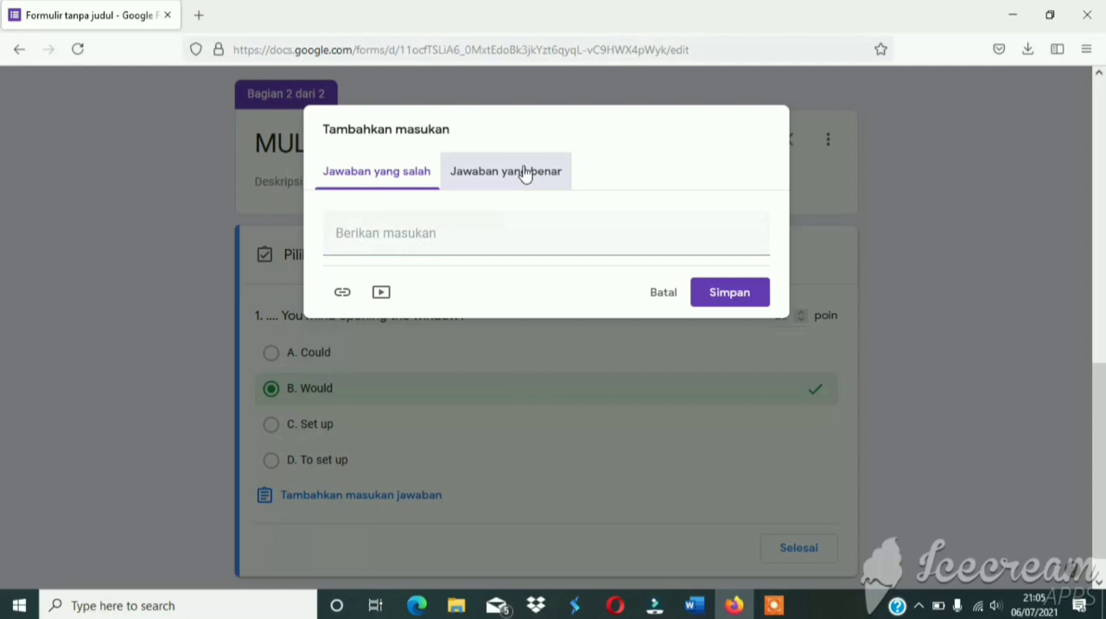
click(520, 227)
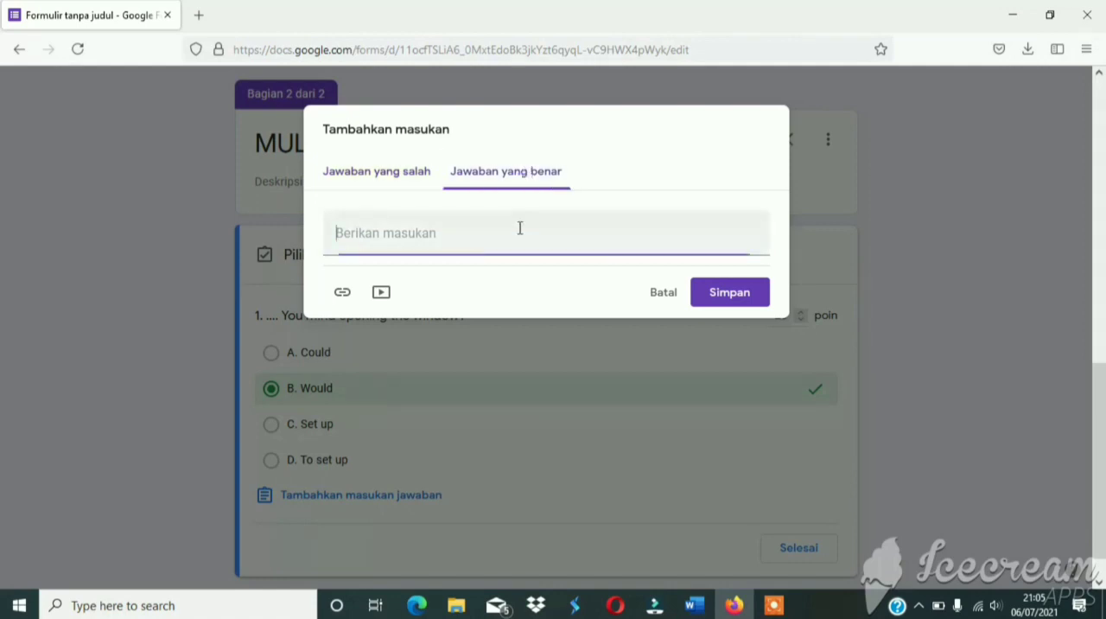
text(jawaban )
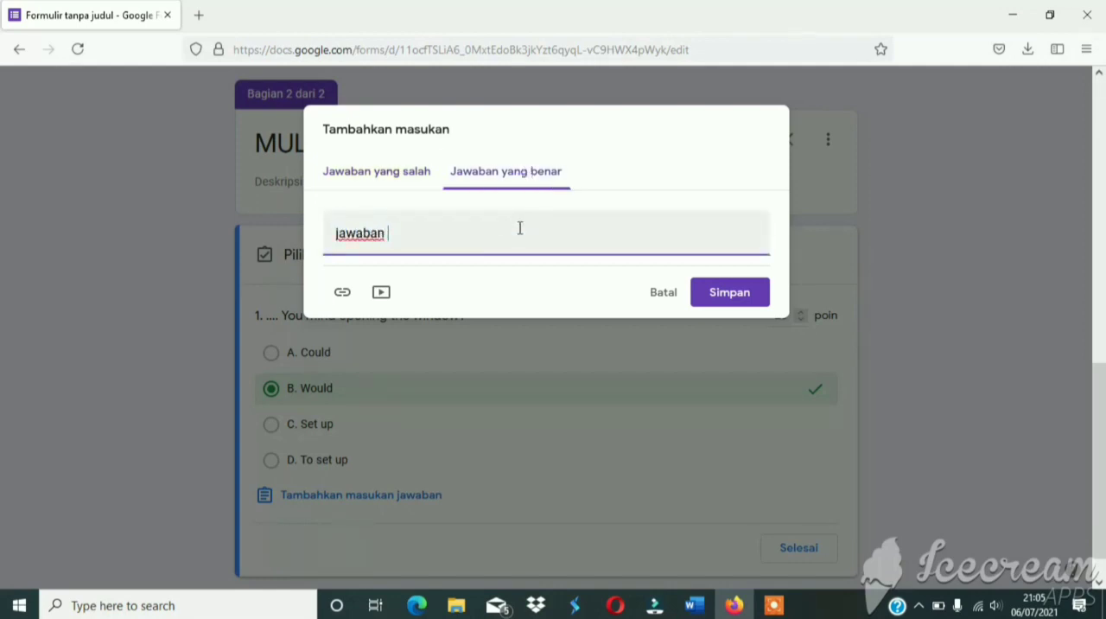
text(anda benar)
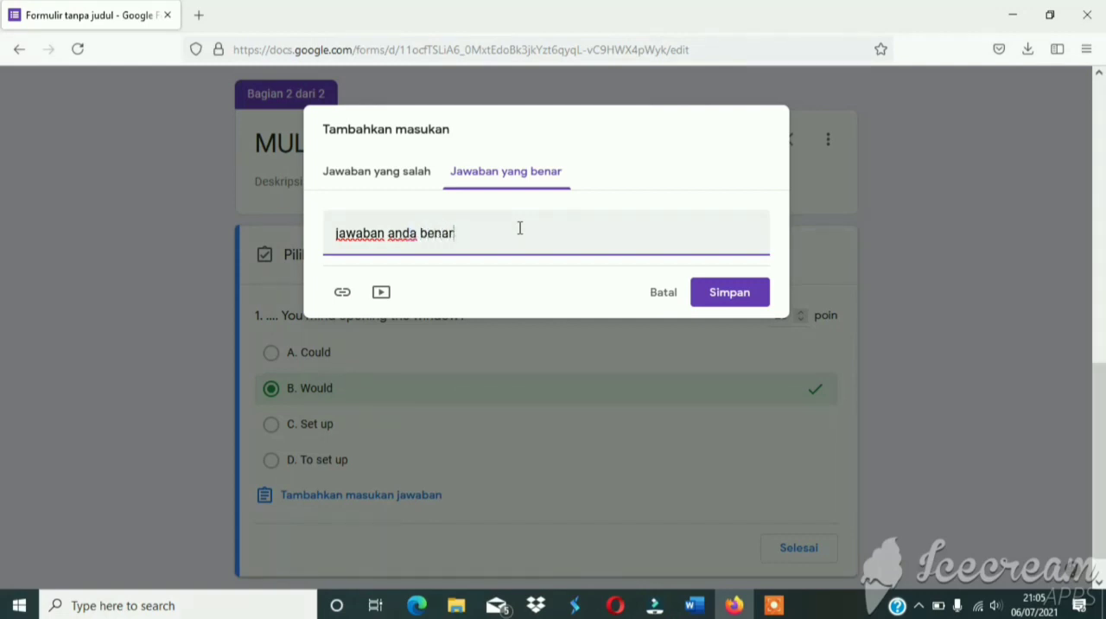
click(730, 298)
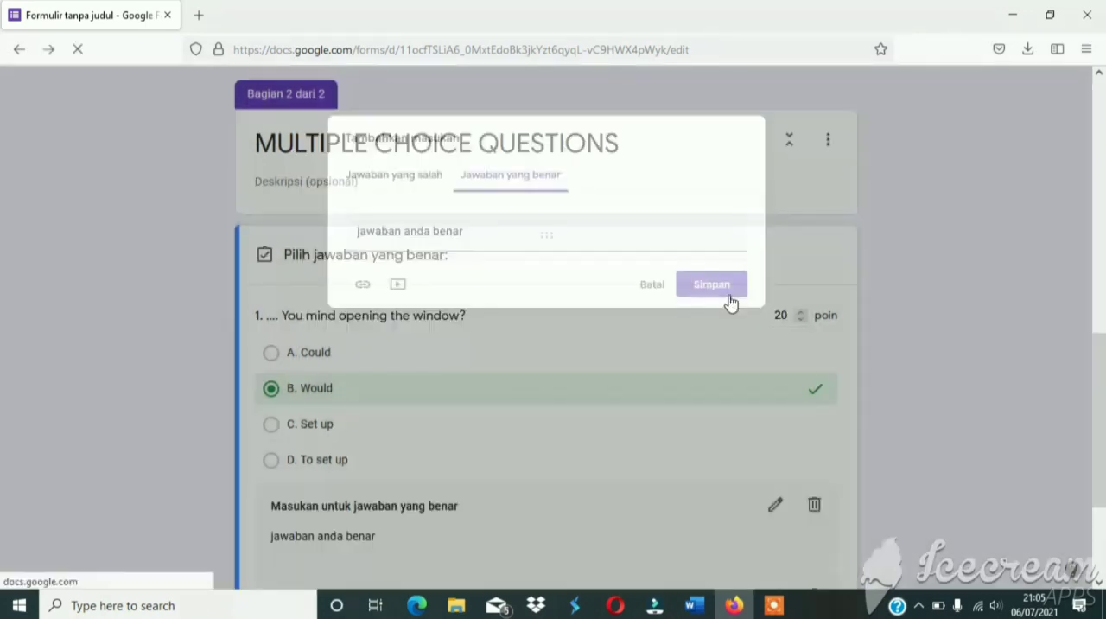
Finish editing question 1's answer key and make the question required.
scroll(547, 441, up, 2)
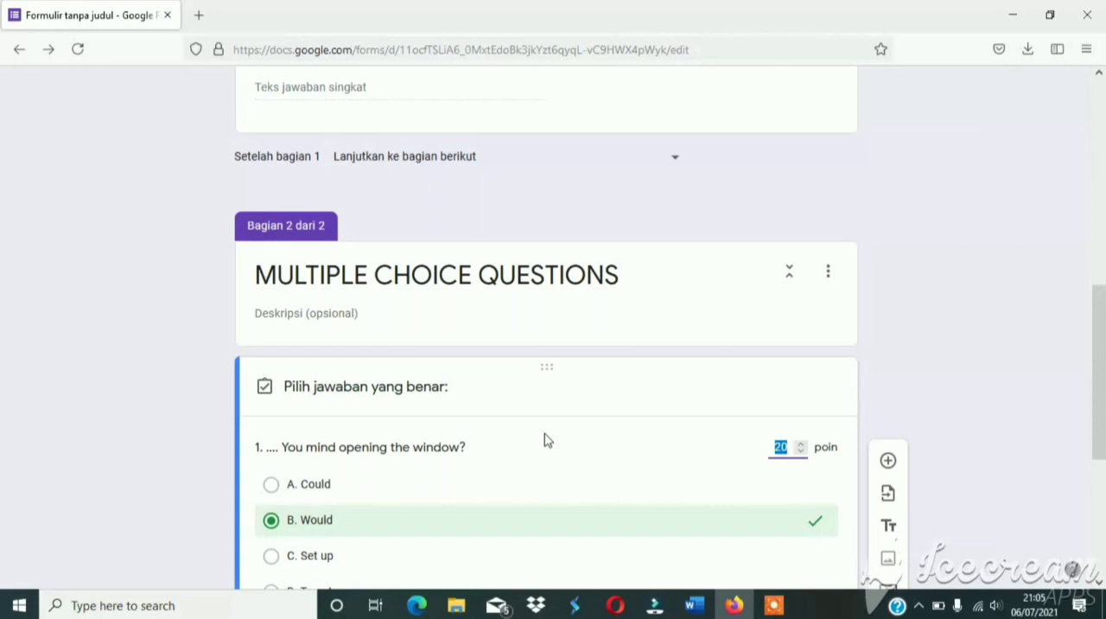
scroll(544, 440, down, 3)
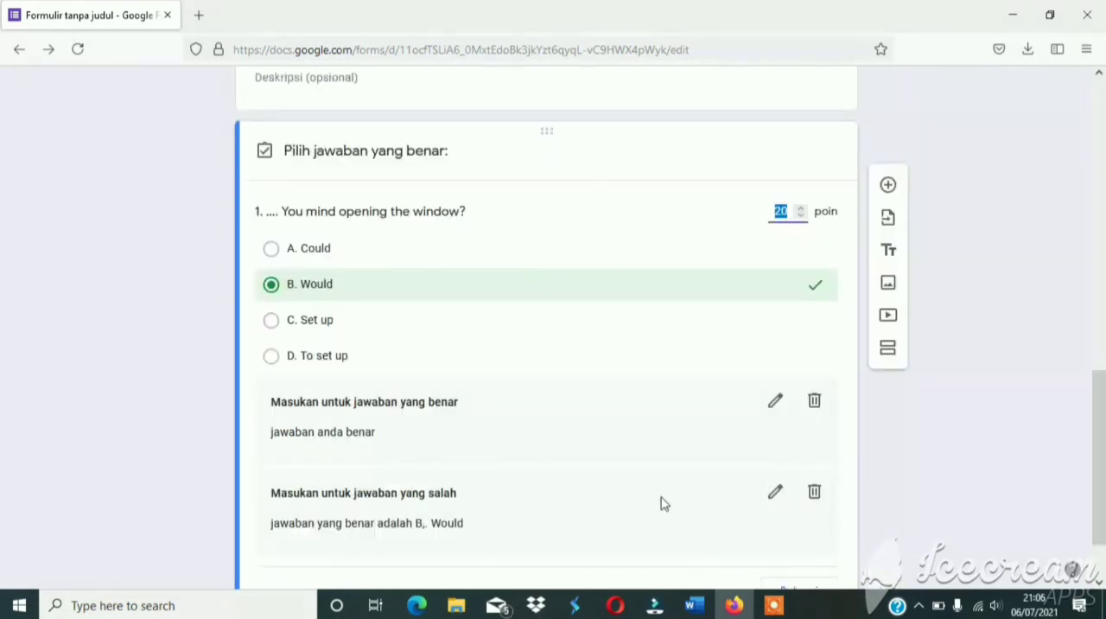
scroll(663, 503, down, 1)
click(787, 516)
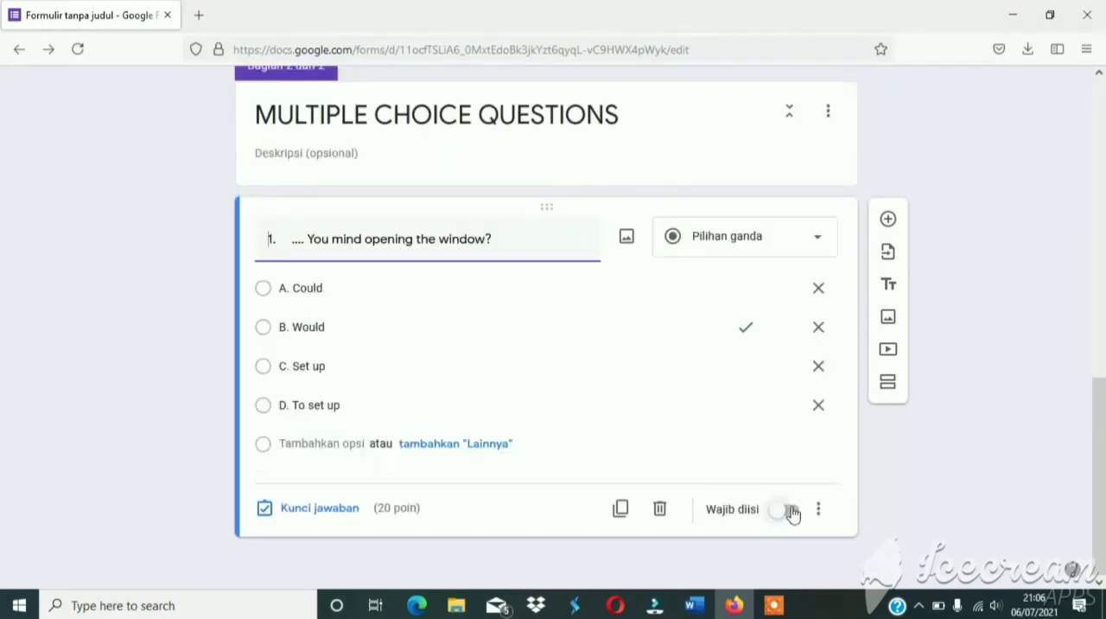
click(790, 511)
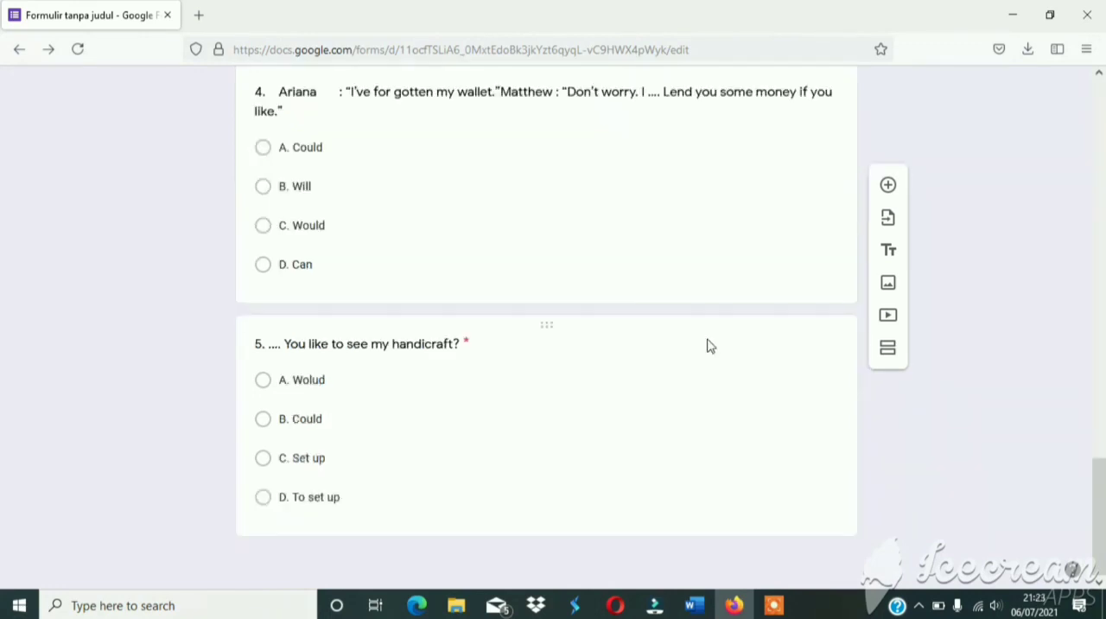
Review the form's sections and open the respondent preview of the quiz.
scroll(706, 345, up, 20)
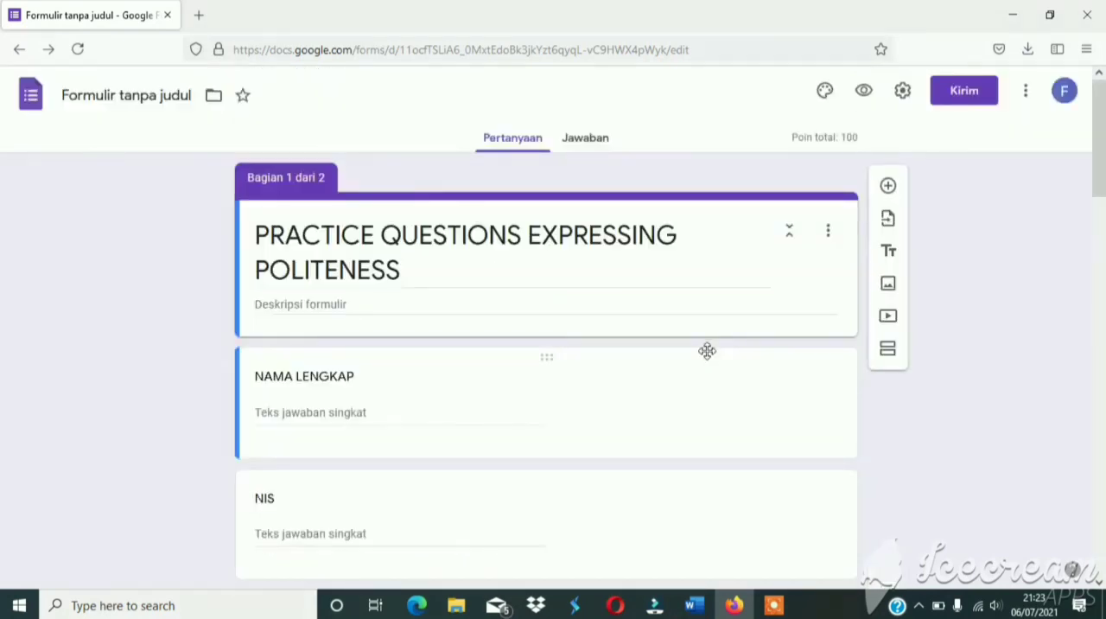
scroll(707, 350, down, 6)
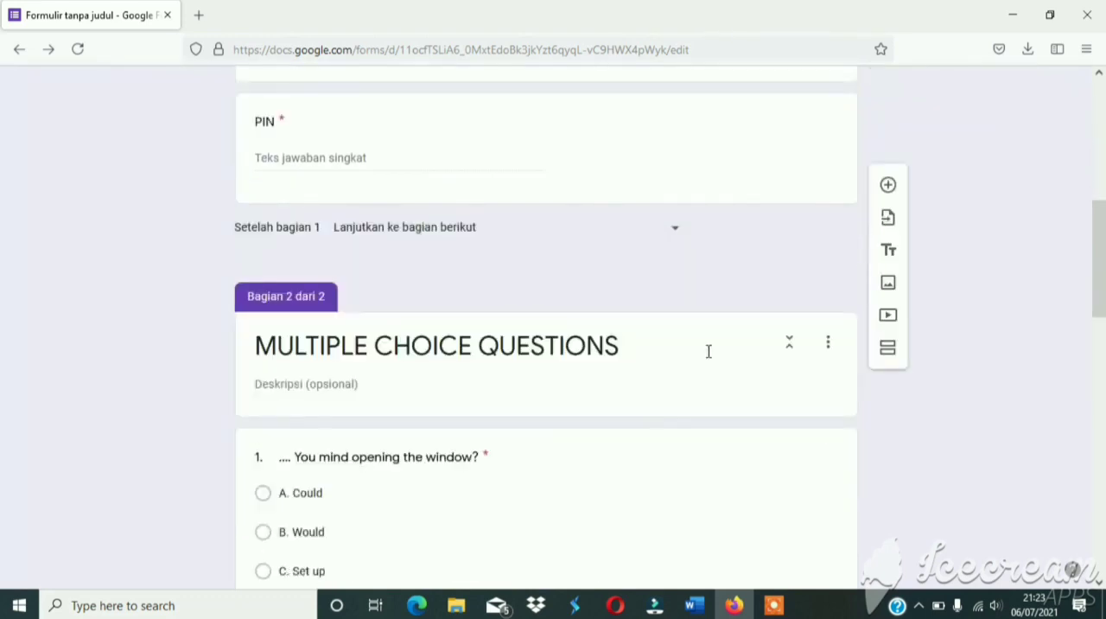
scroll(709, 351, down, 2)
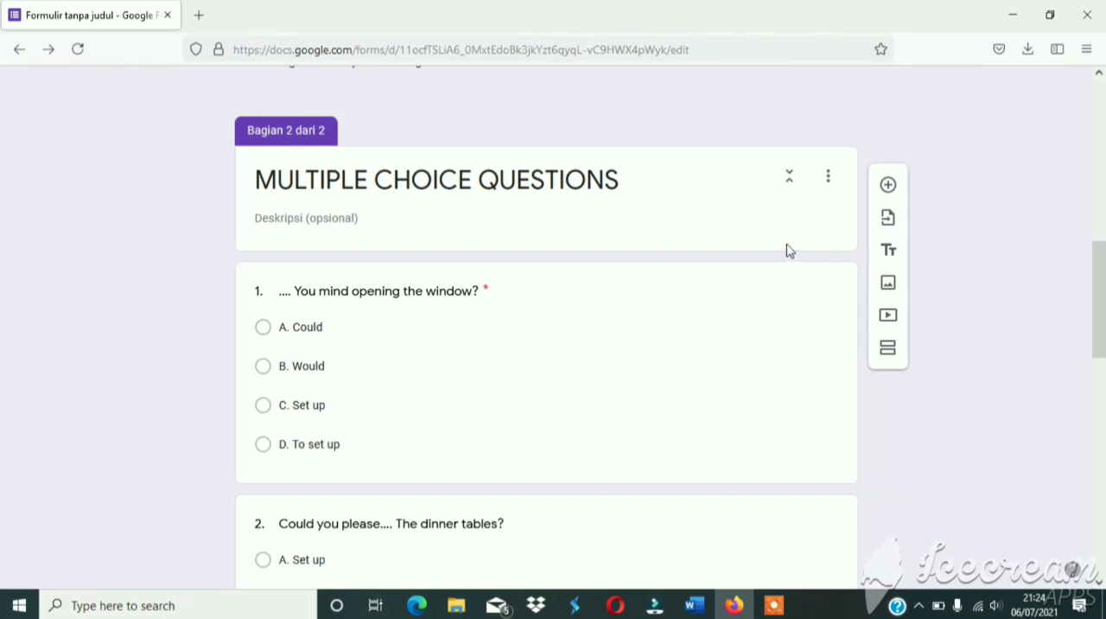
scroll(788, 250, up, 10)
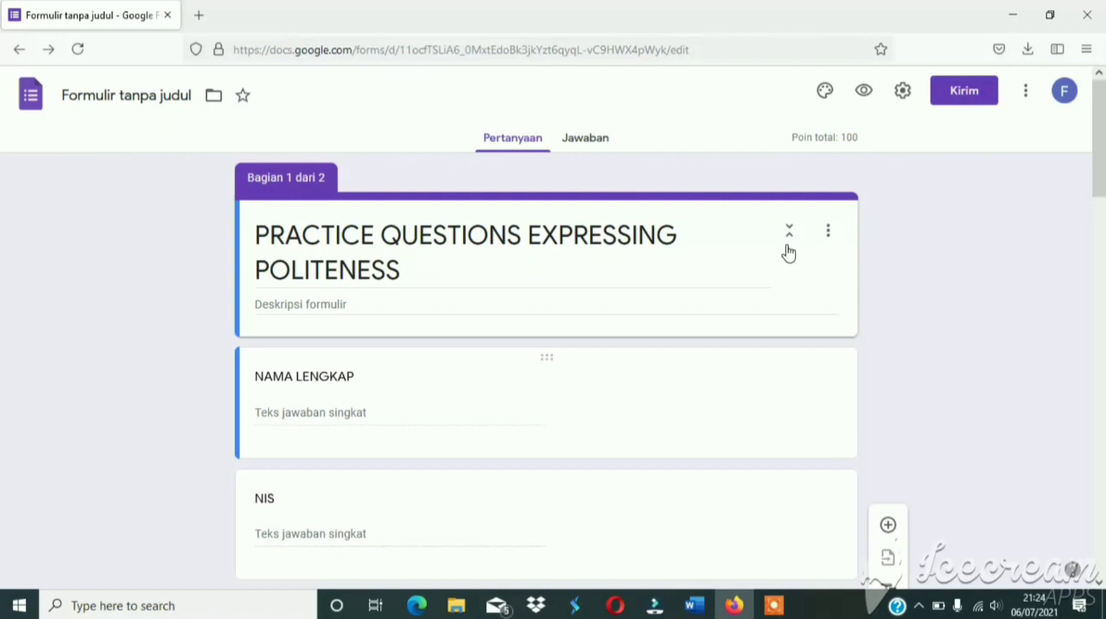
click(863, 91)
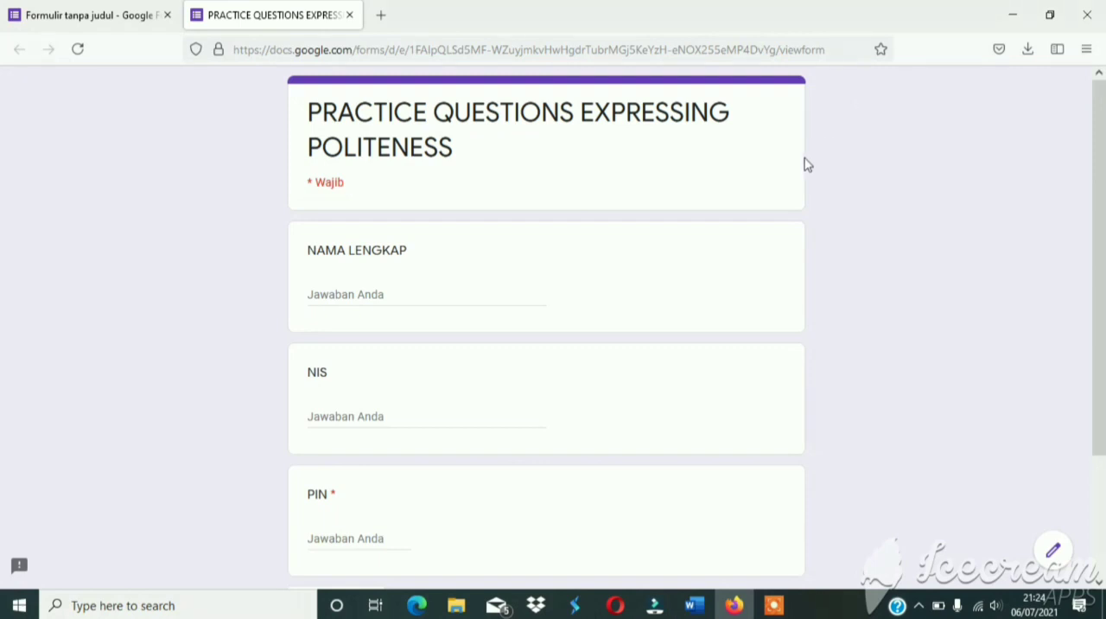
Fill in the student's full name (NAMA LENGKAP) and student number (NIS) in the previewed form.
click(448, 299)
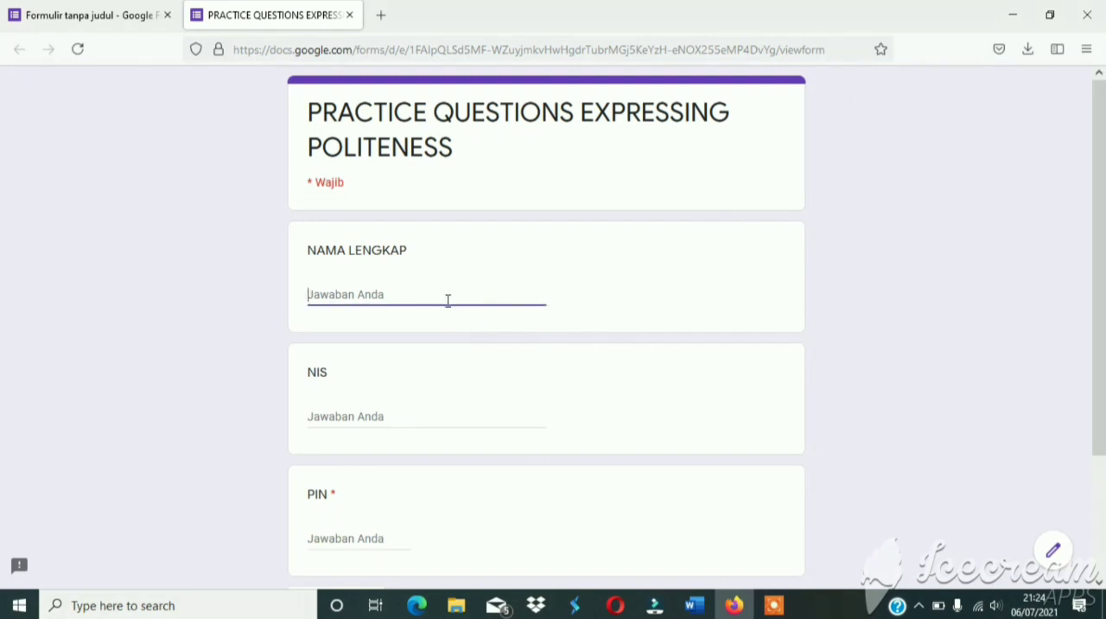
click(401, 417)
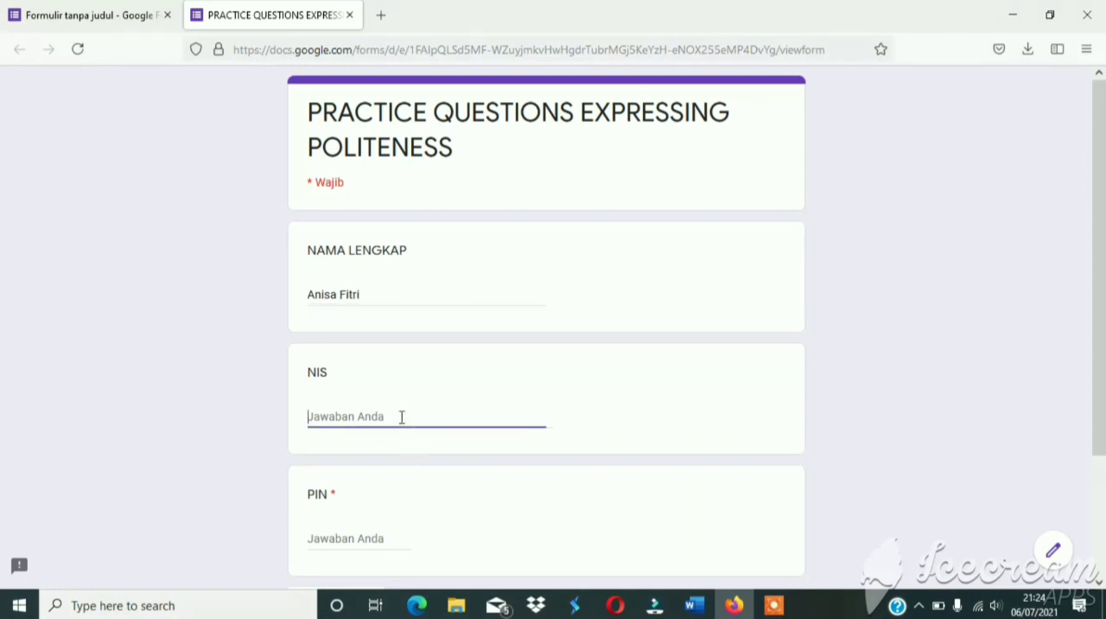
Enter the access PIN in the required PIN field and continue to the multiple-choice section.
scroll(402, 417, down, 2)
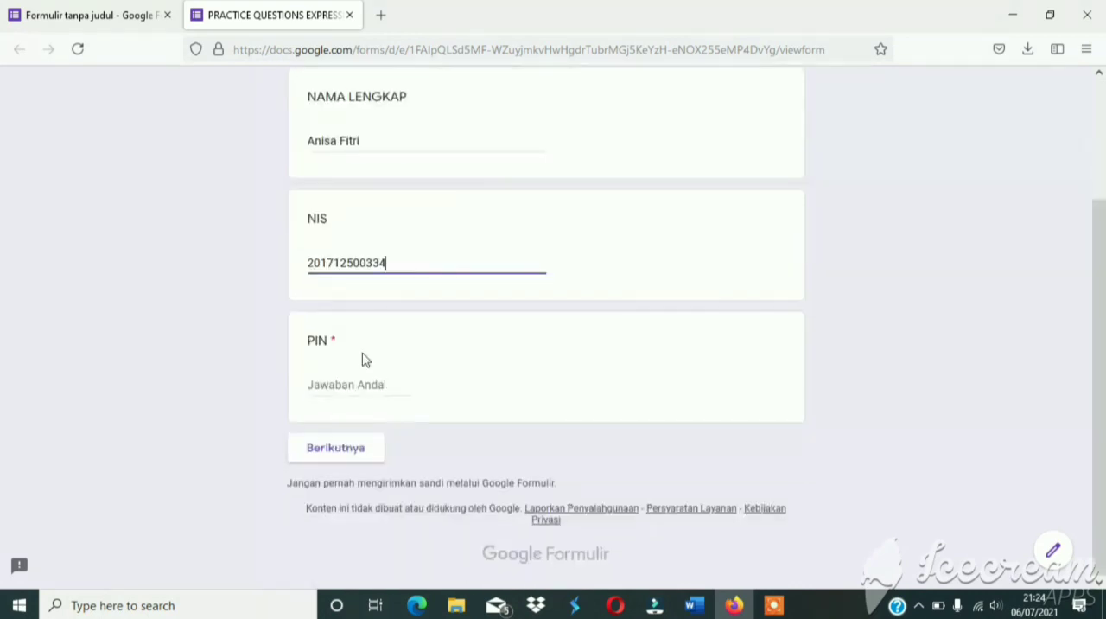
click(354, 381)
text(12345)
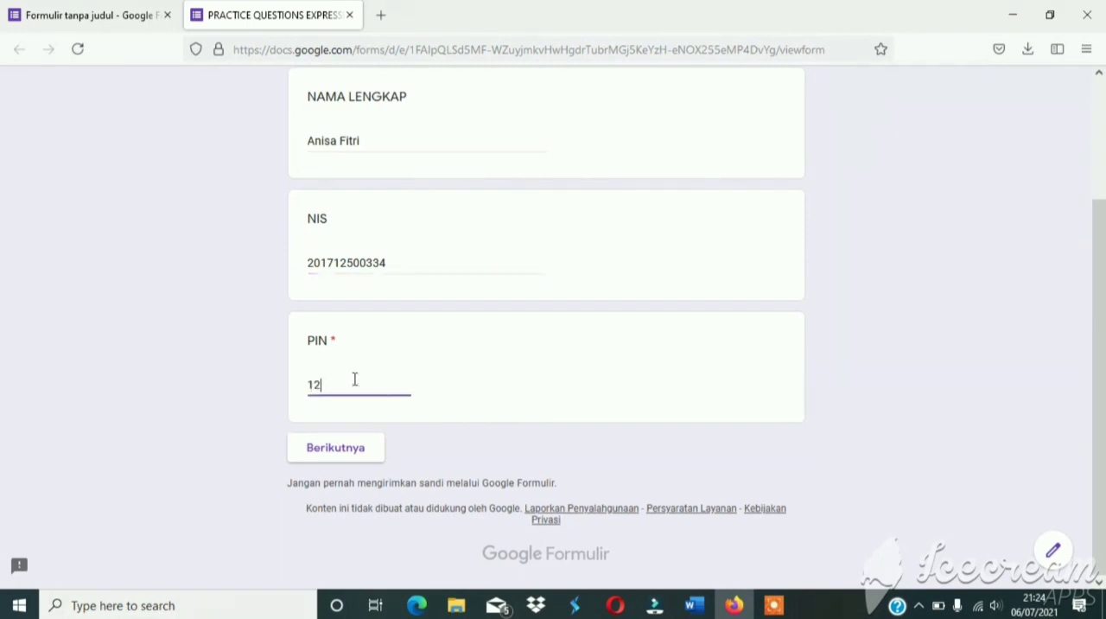
click(348, 450)
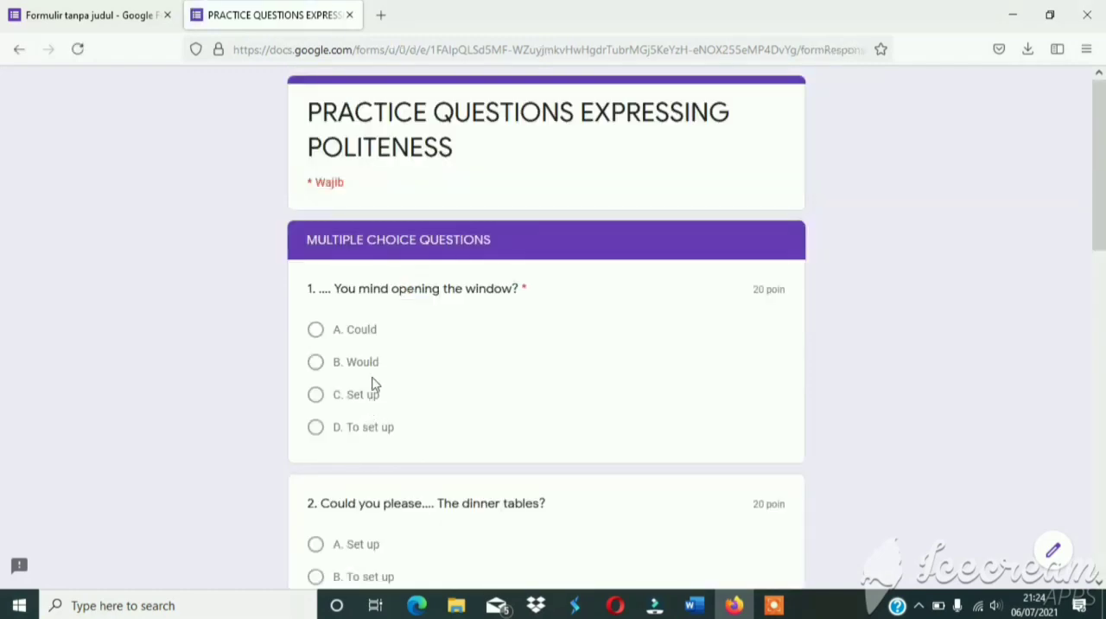
Choose "B. Would" as the answer to question 1 in the previewed quiz.
scroll(376, 376, down, 1)
scroll(383, 354, up, 1)
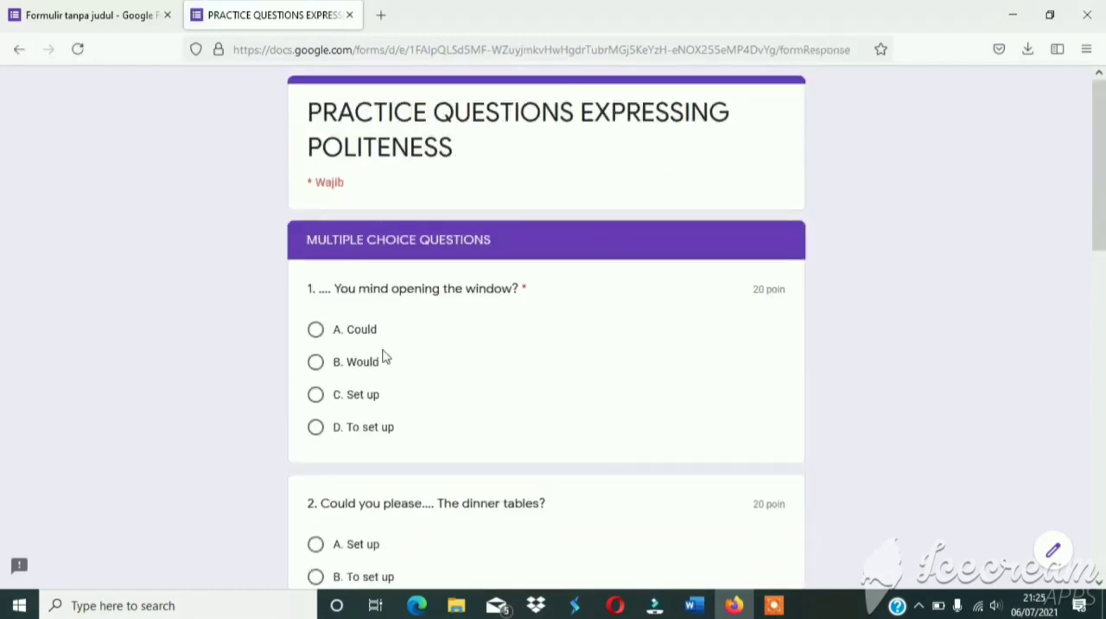
click(315, 362)
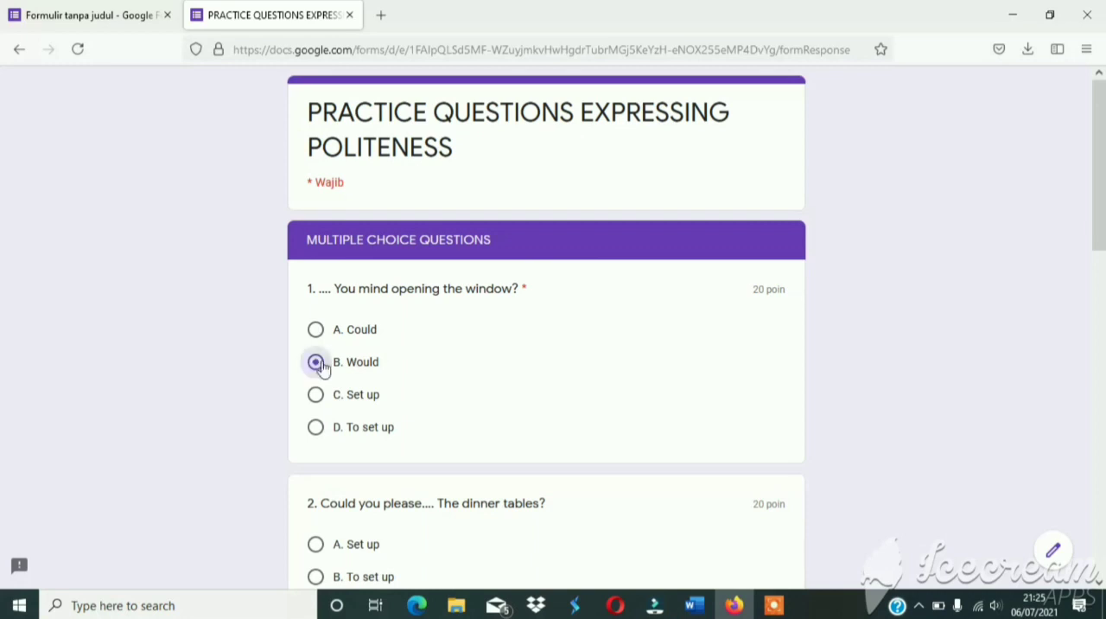
scroll(317, 367, down, 3)
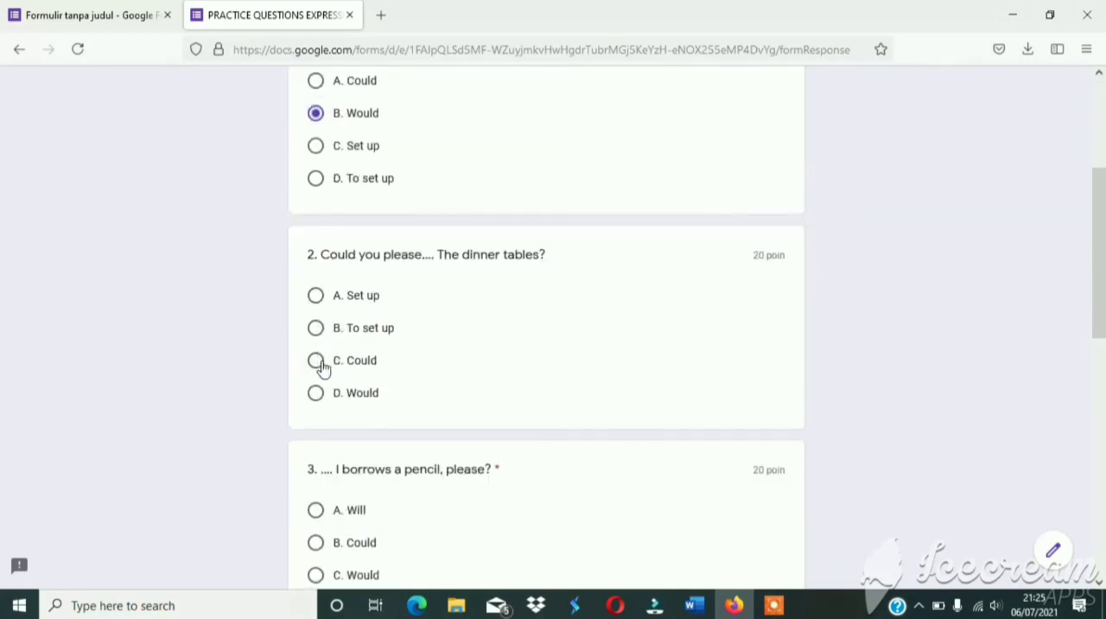
Answer question 2 with "A. Set up" and question 3 with "B. Could" in the previewed quiz.
click(315, 296)
scroll(417, 393, down, 2)
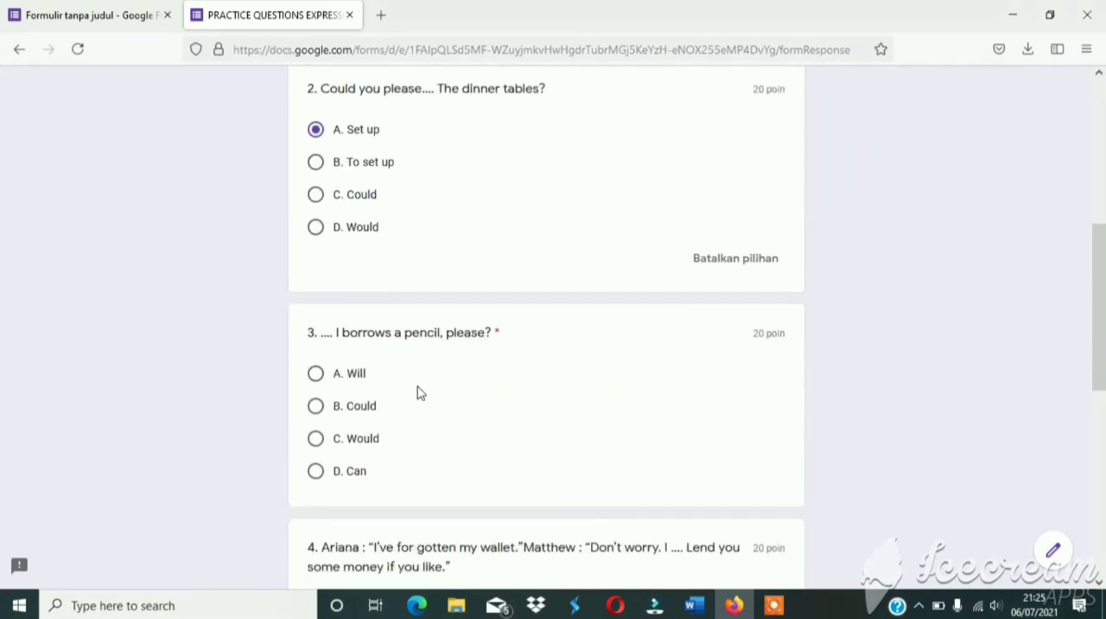
click(318, 412)
scroll(318, 416, down, 2)
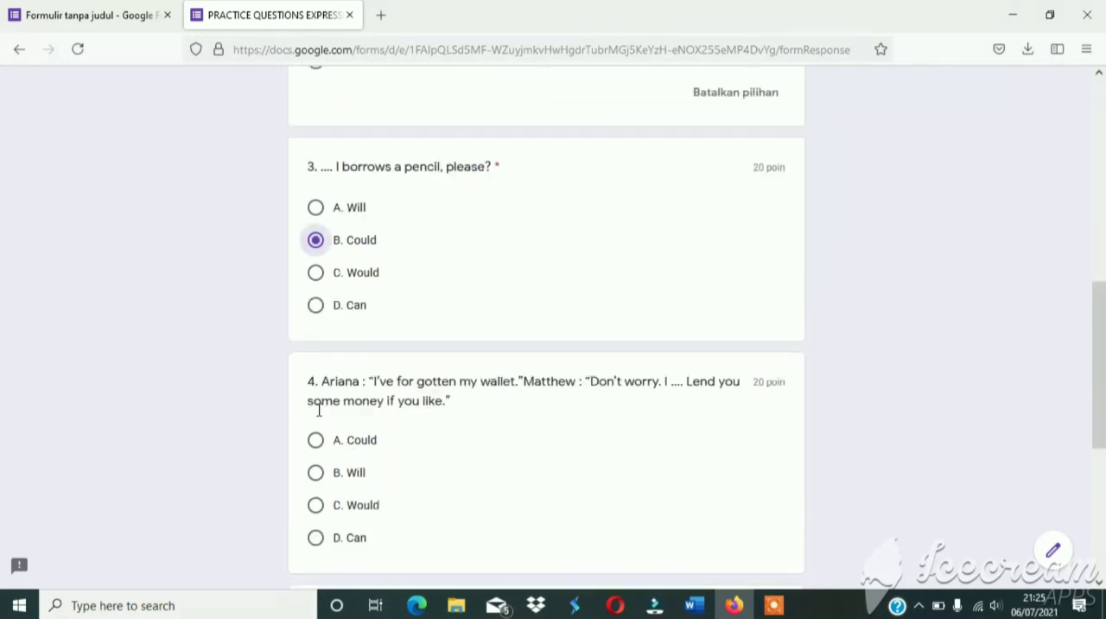
Answer question 4 with "A. Could" and question 5 with "A. Wolud", and submit the quiz.
scroll(318, 411, down, 2)
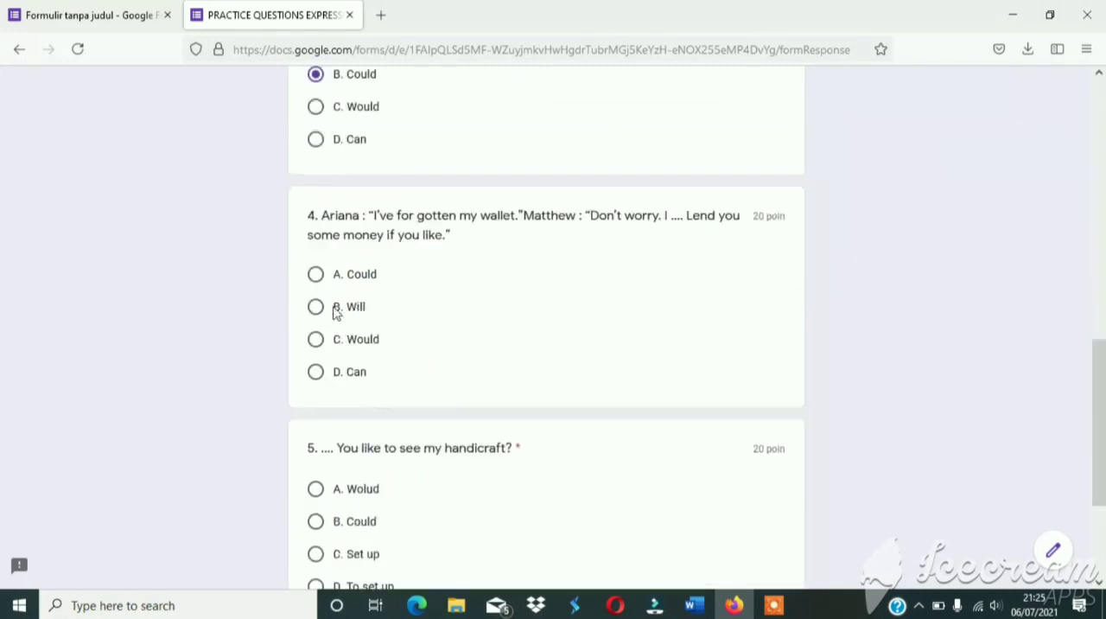
click(316, 275)
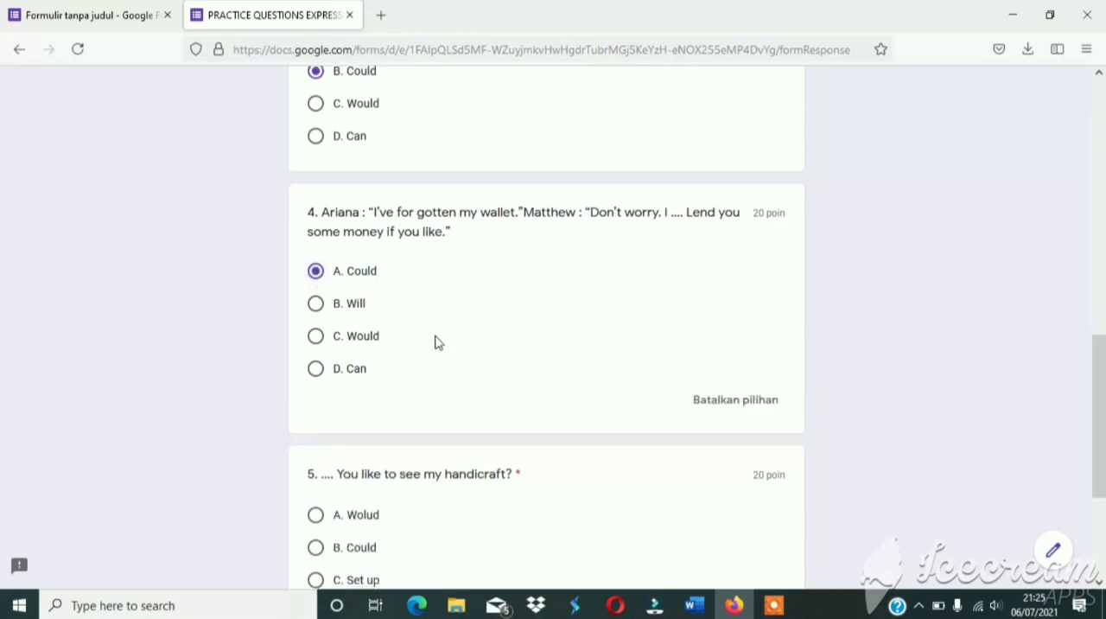
scroll(435, 340, down, 3)
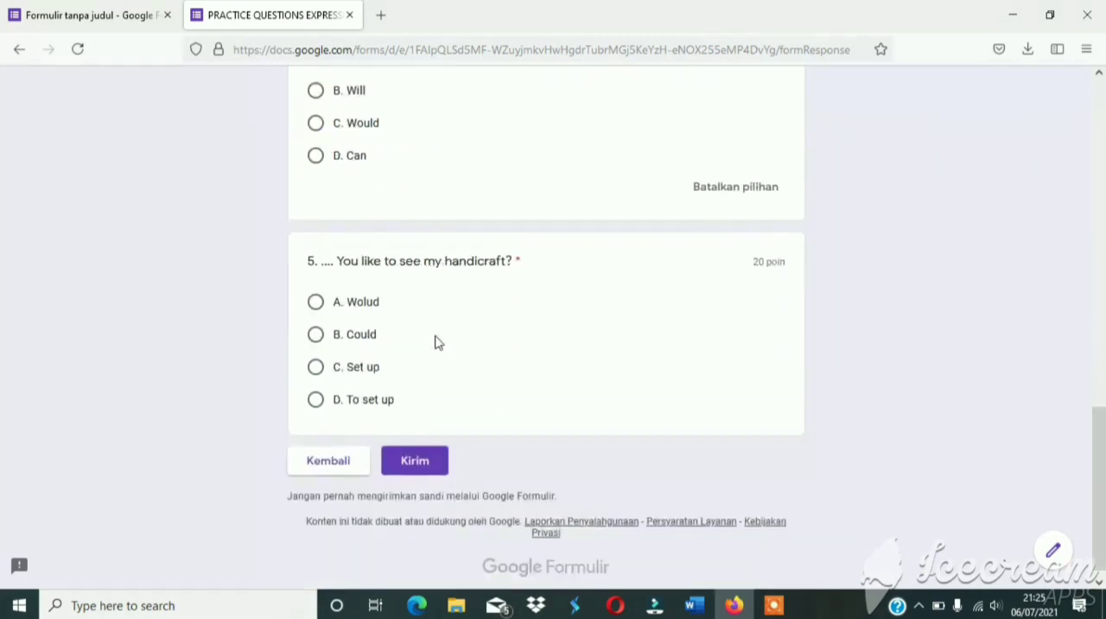
click(315, 291)
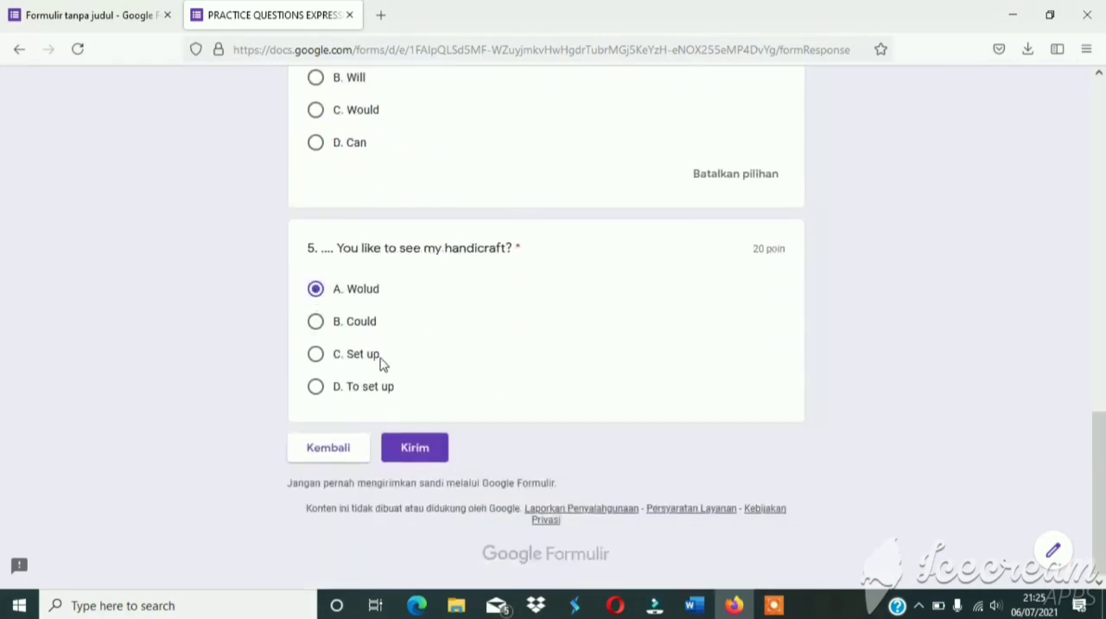
click(415, 447)
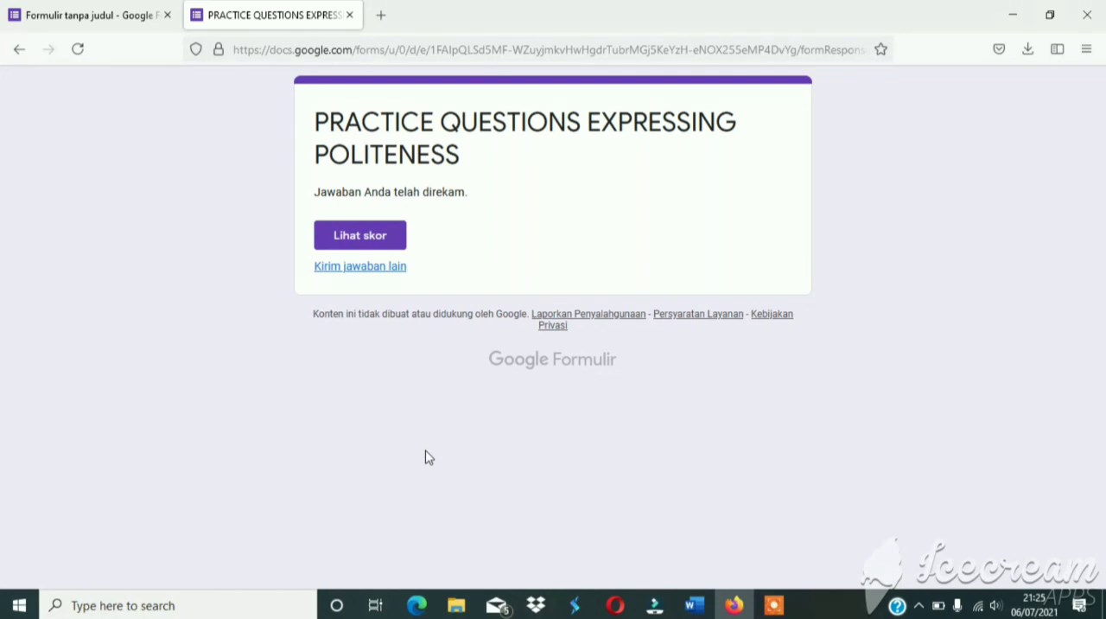
Open the score page of the submitted quiz and examine the total points, the marking and the feedback for all five questions.
click(383, 245)
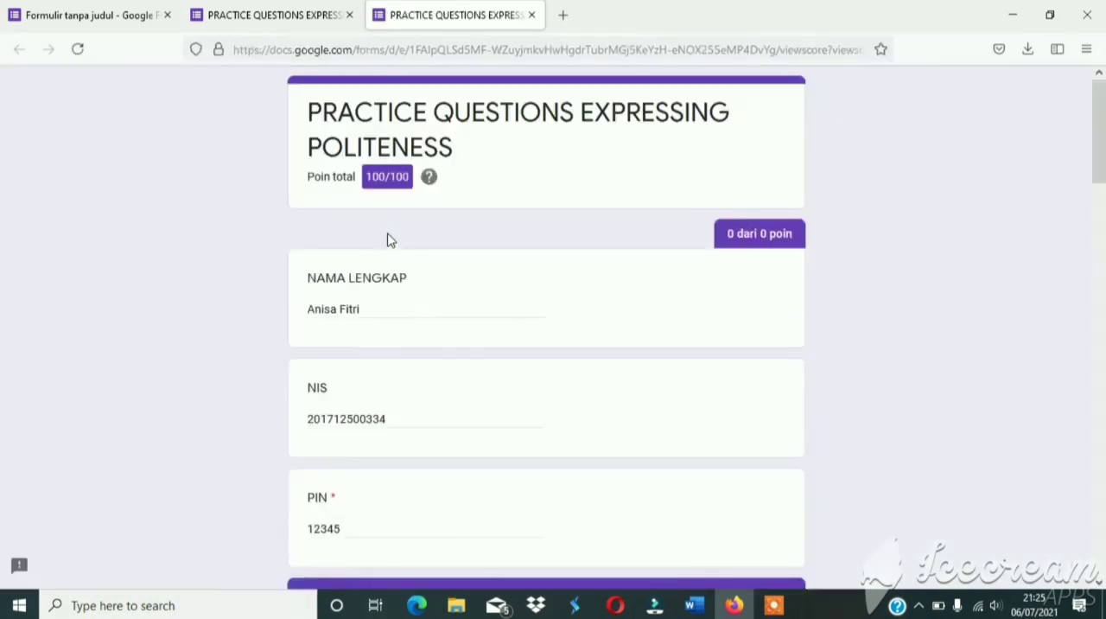
scroll(436, 334, down, 2)
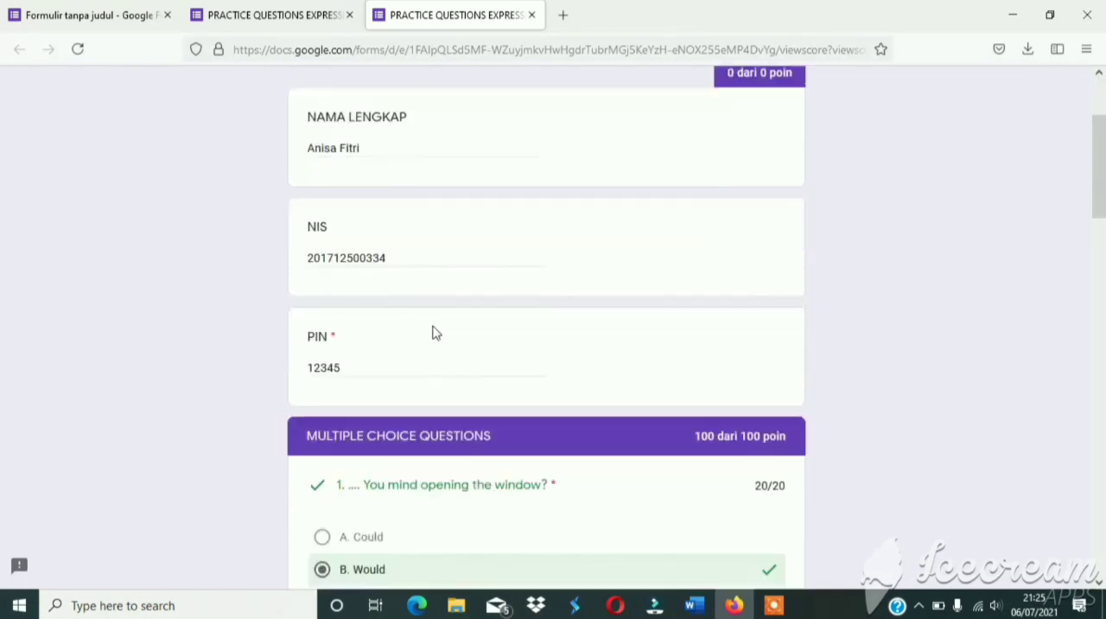
scroll(437, 334, down, 2)
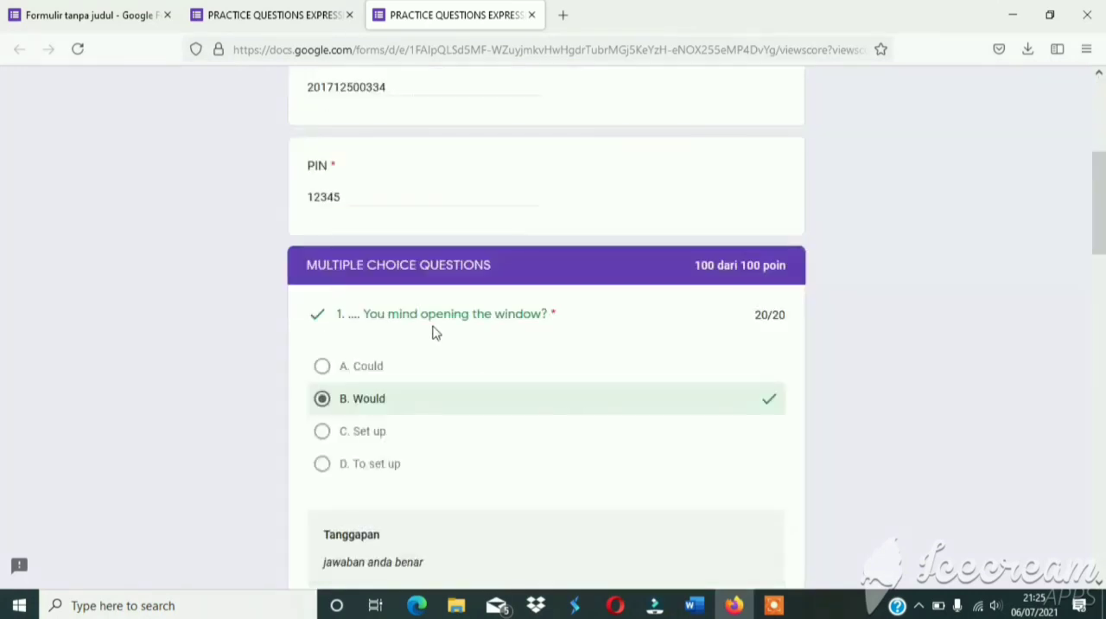
scroll(887, 343, down, 2)
scroll(889, 344, down, 1)
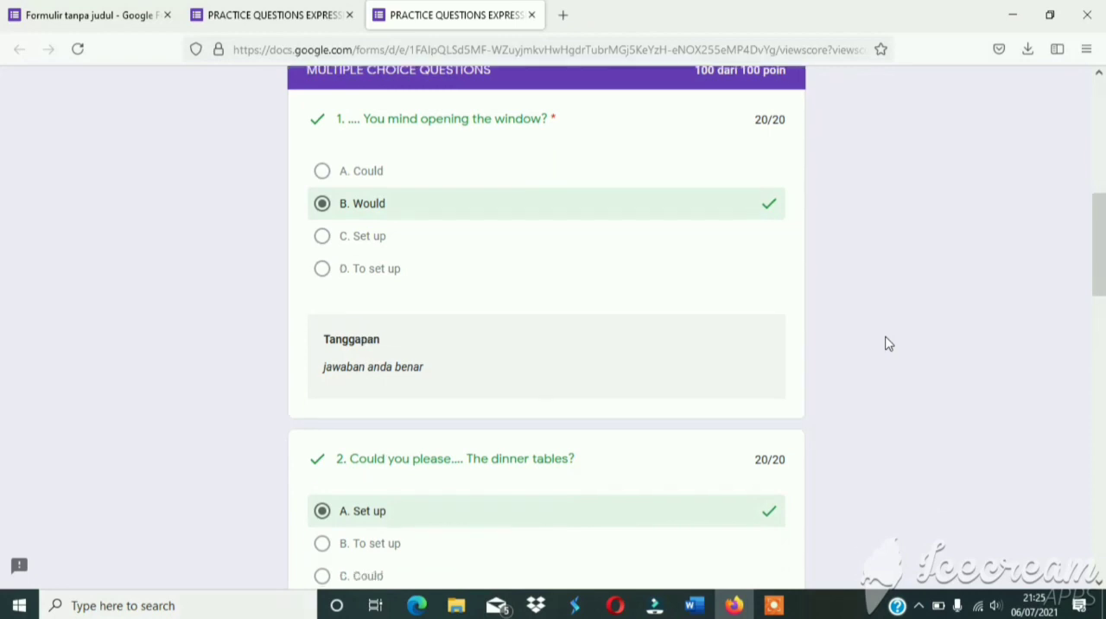
scroll(888, 344, down, 2)
scroll(889, 344, down, 2)
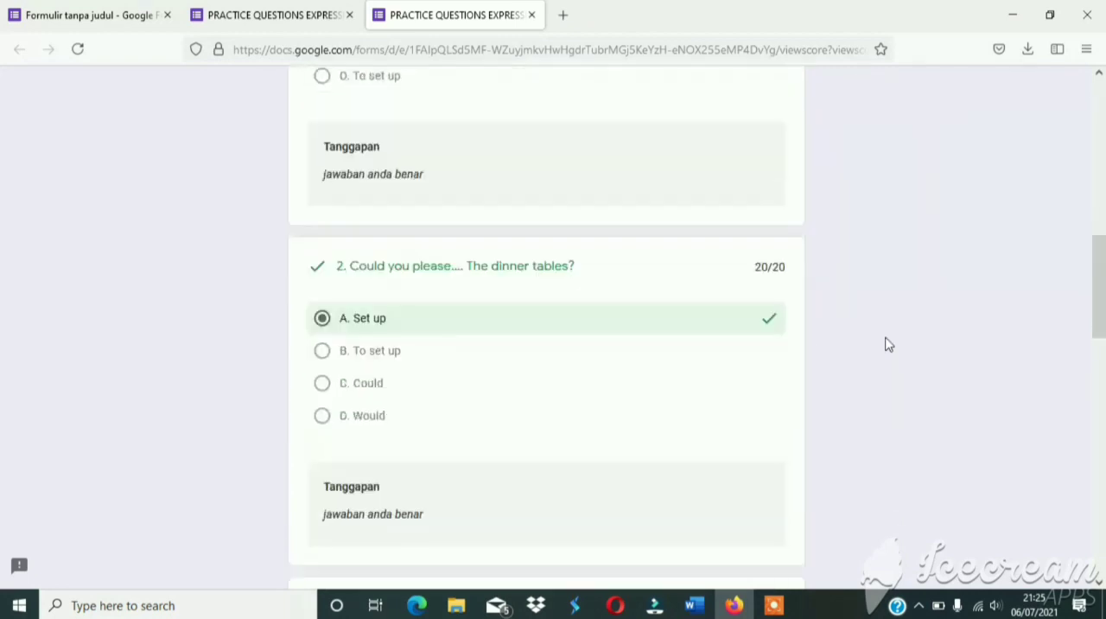
scroll(888, 344, down, 3)
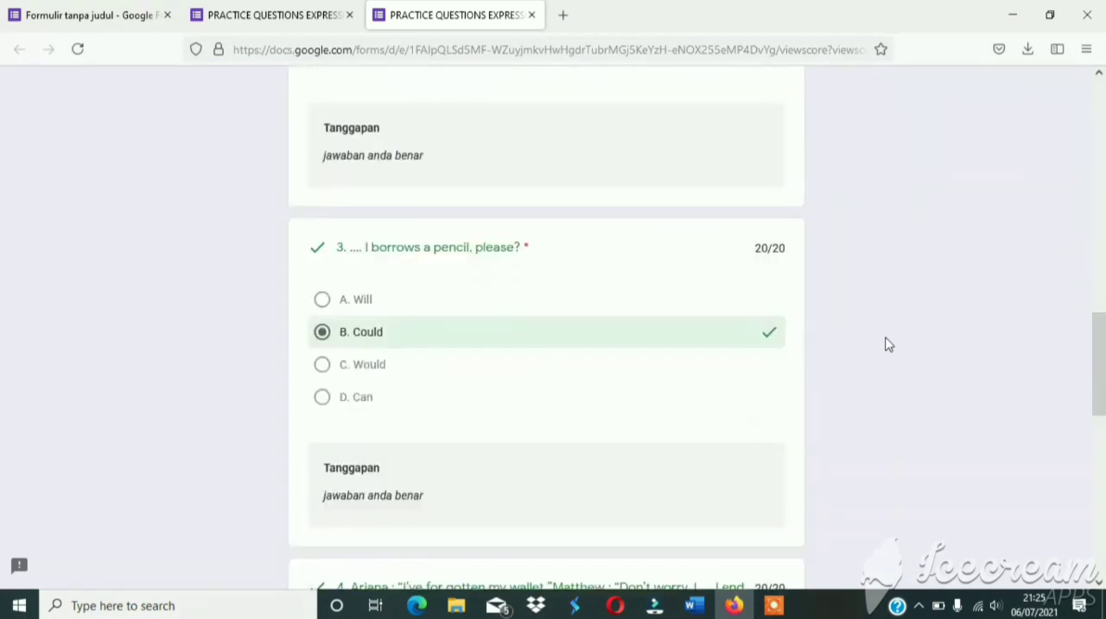
scroll(888, 344, down, 3)
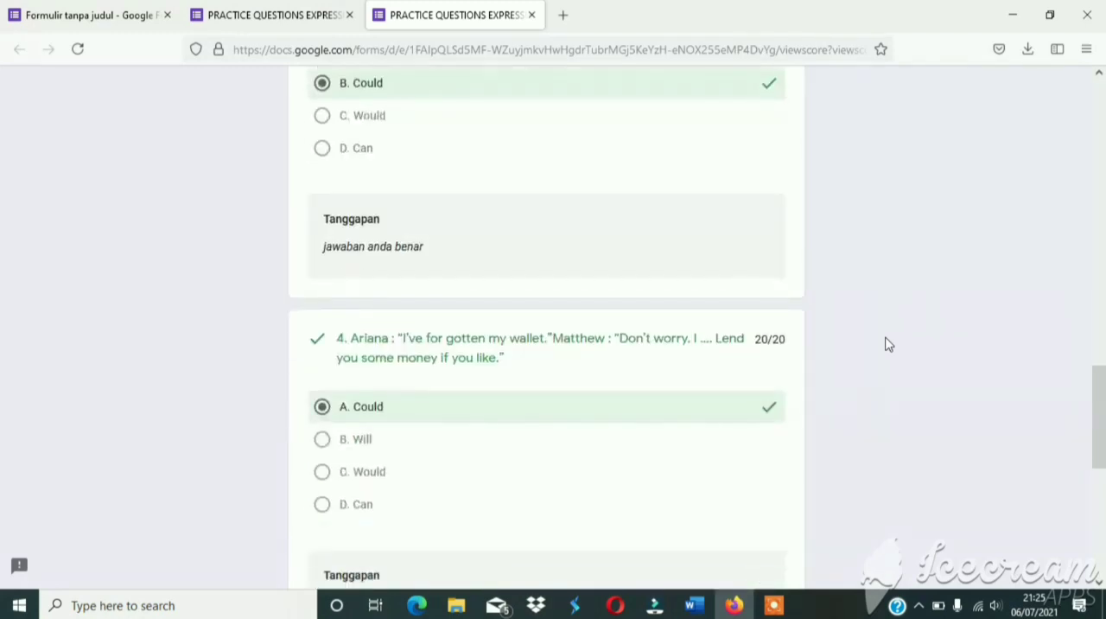
scroll(888, 344, down, 3)
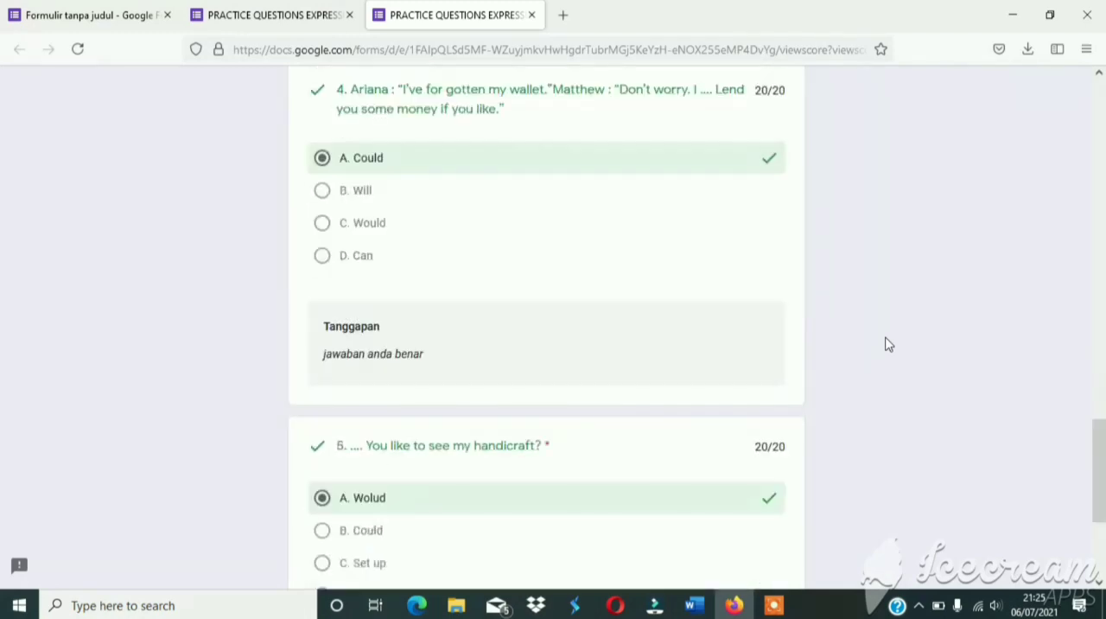
scroll(889, 344, down, 3)
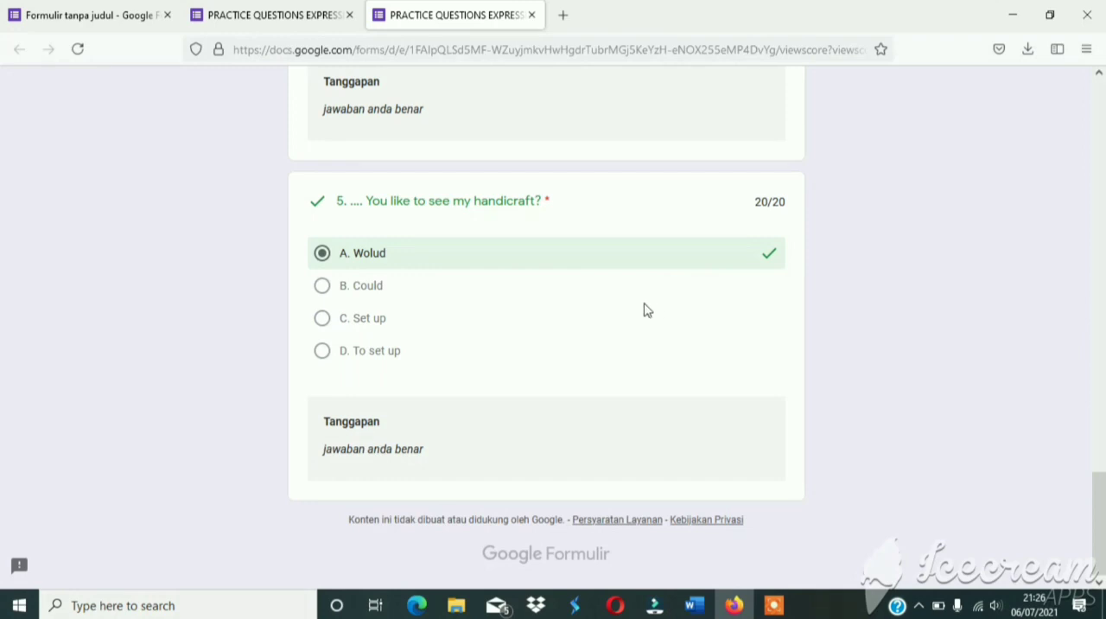
Return to the form editor and open the collected responses (Jawaban) of the quiz.
click(118, 26)
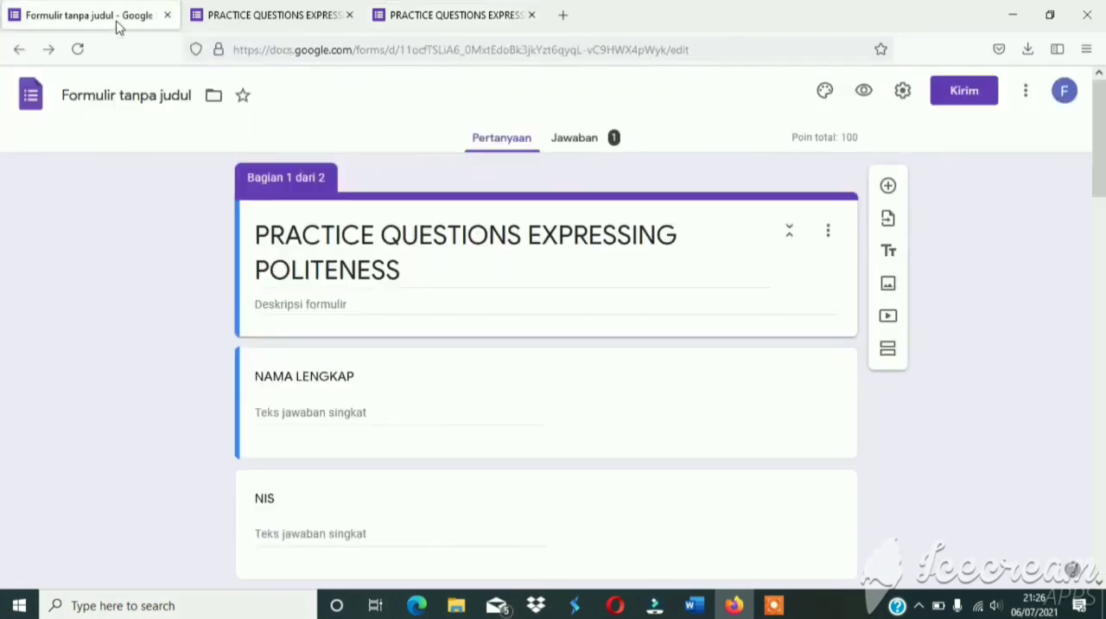
scroll(412, 408, down, 1)
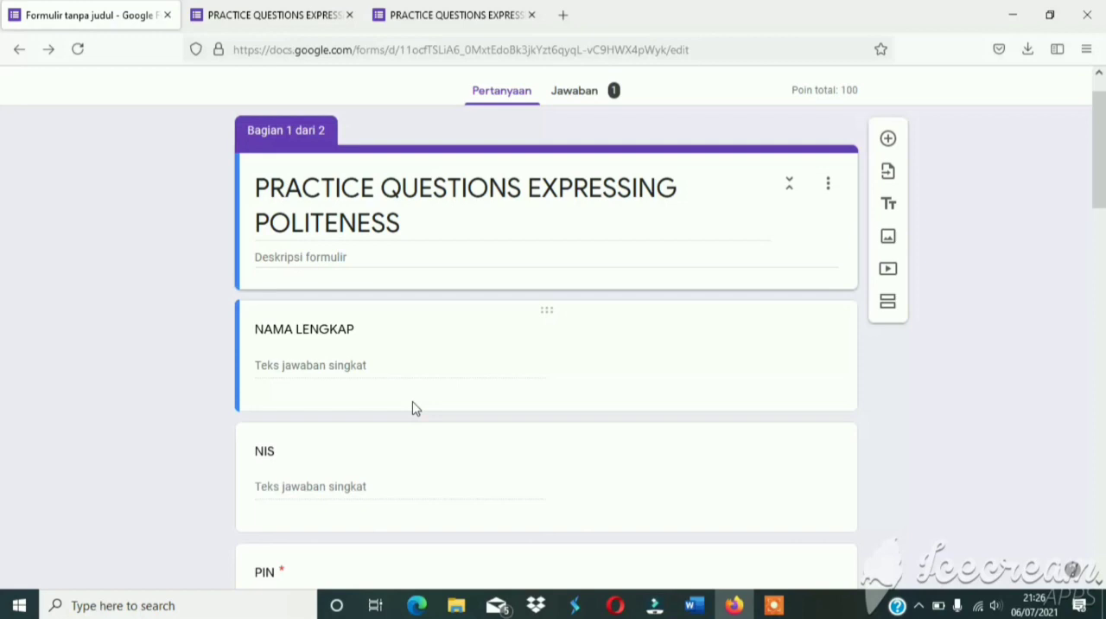
scroll(413, 408, down, 15)
scroll(414, 407, up, 17)
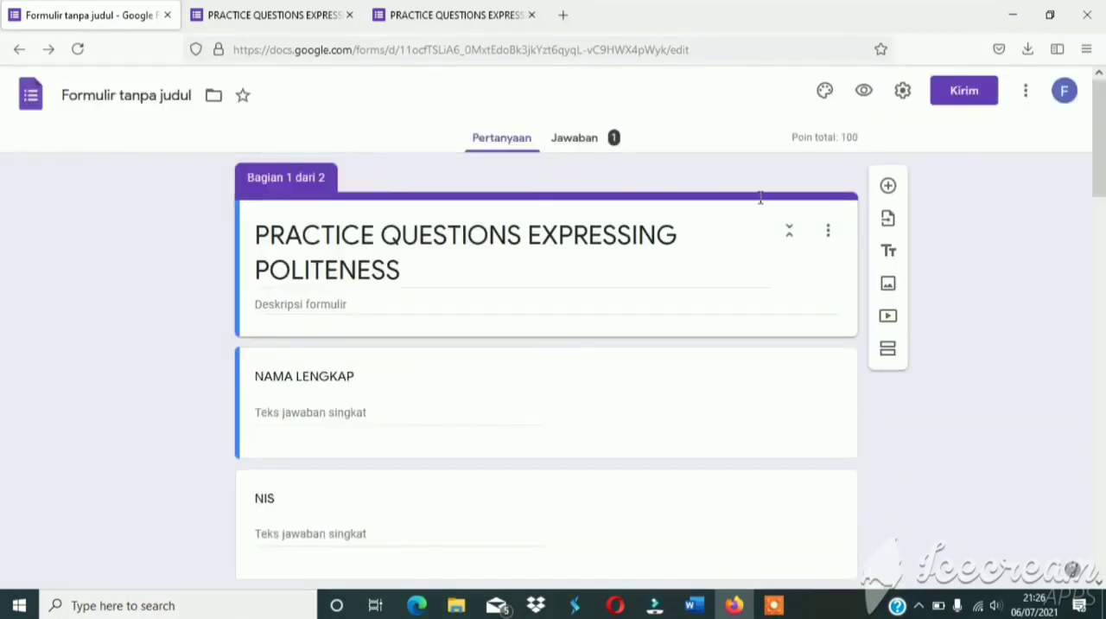
click(964, 97)
click(587, 140)
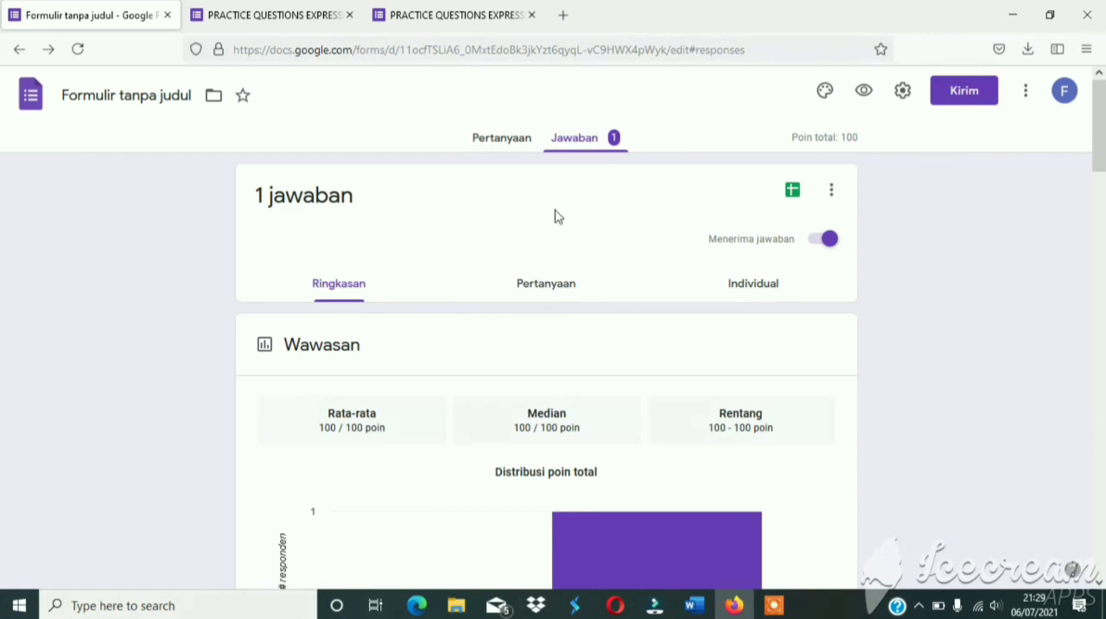
Examine the response summary, from the score insights and identity fields to the answer charts of the five multiple-choice questions.
scroll(556, 216, down, 3)
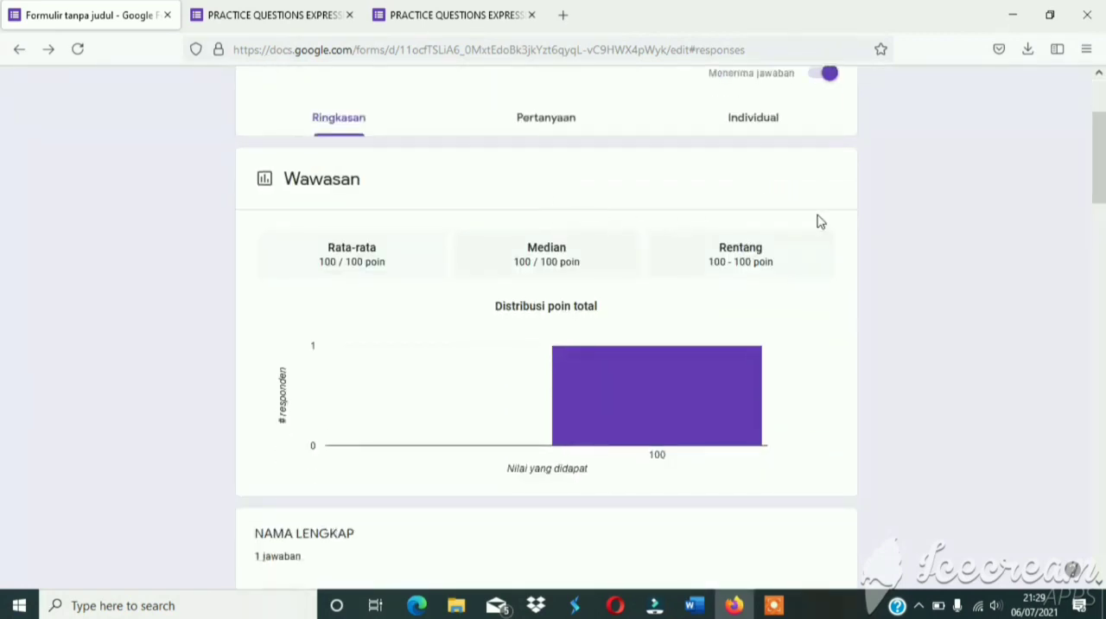
scroll(864, 227, up, 3)
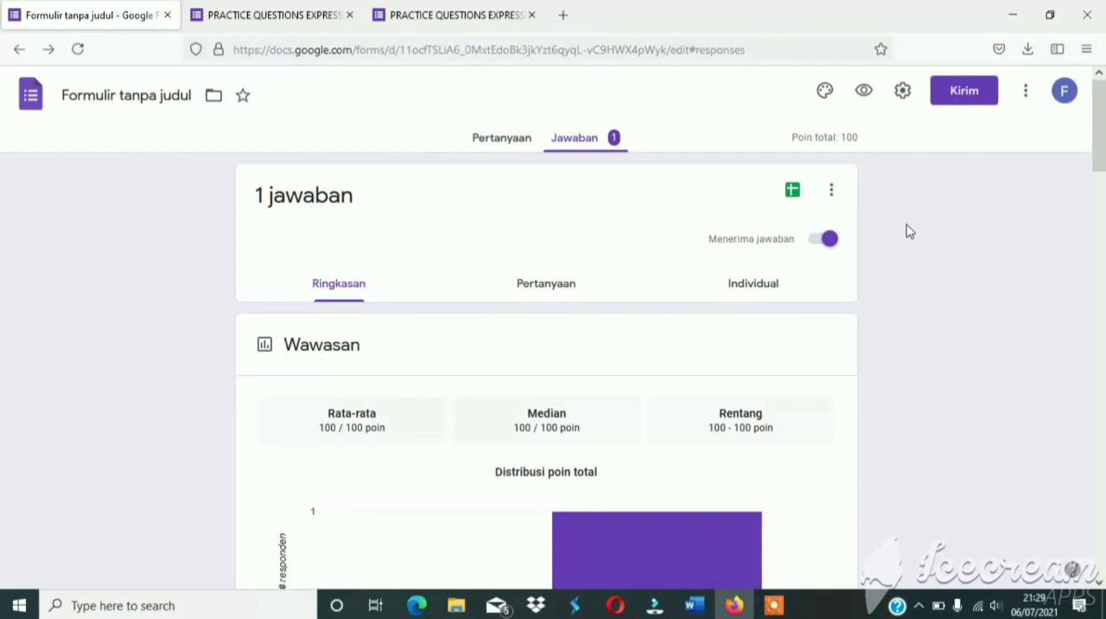
scroll(908, 231, down, 3)
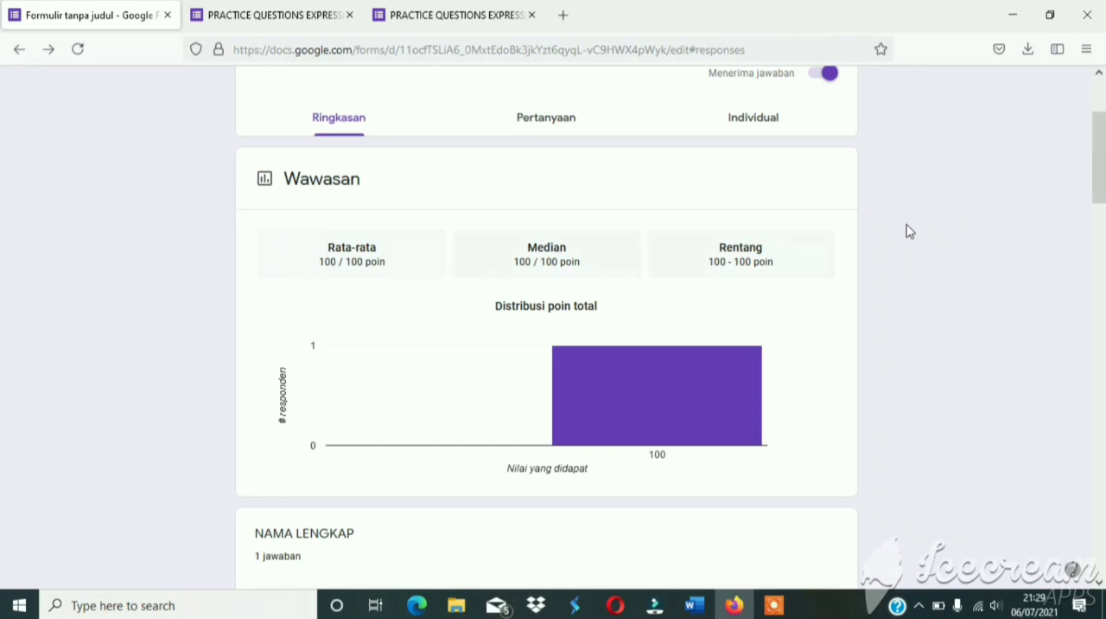
scroll(908, 231, down, 7)
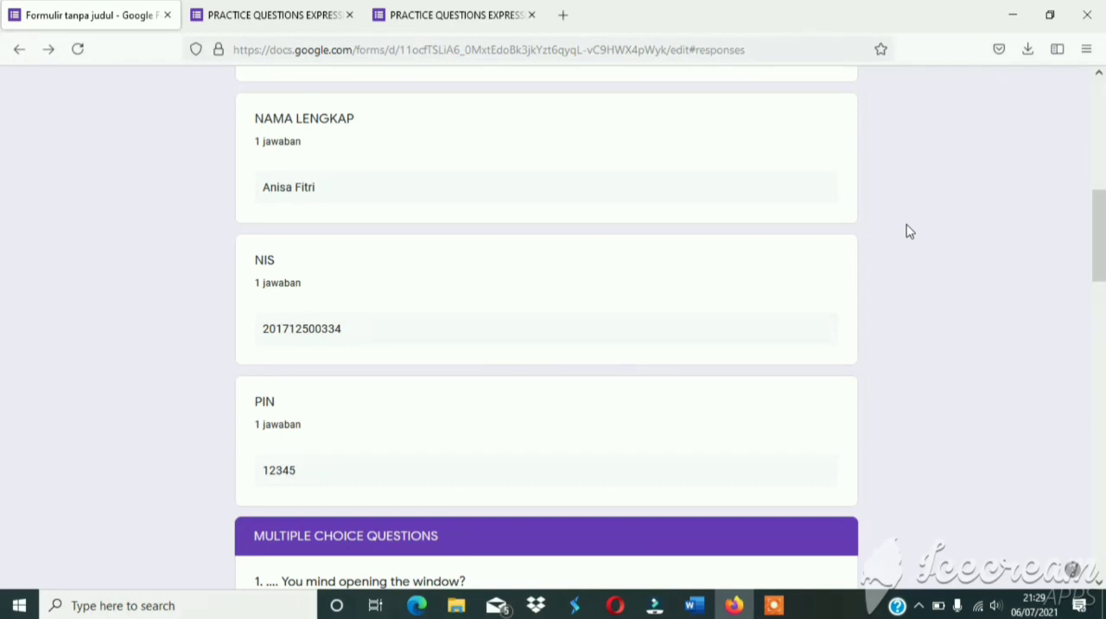
scroll(907, 231, down, 5)
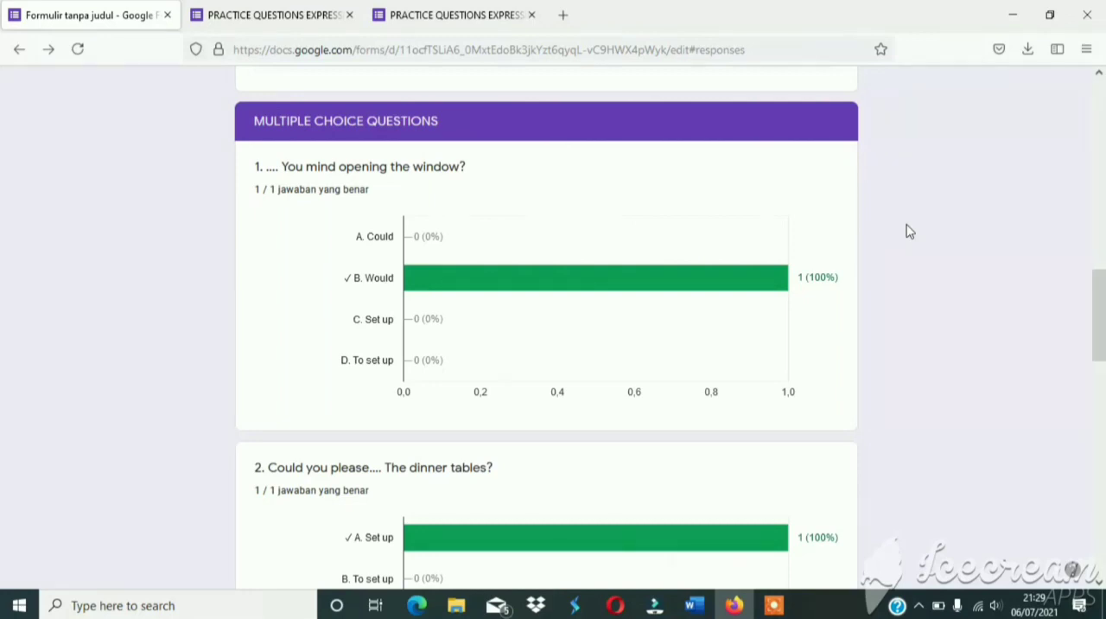
scroll(907, 231, down, 4)
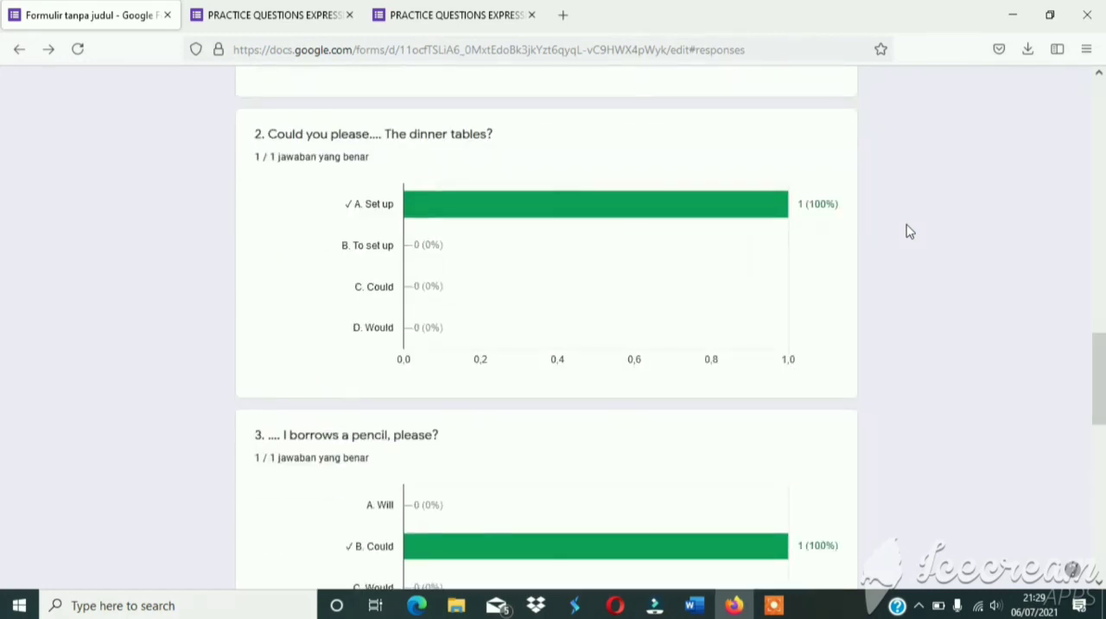
scroll(907, 231, down, 3)
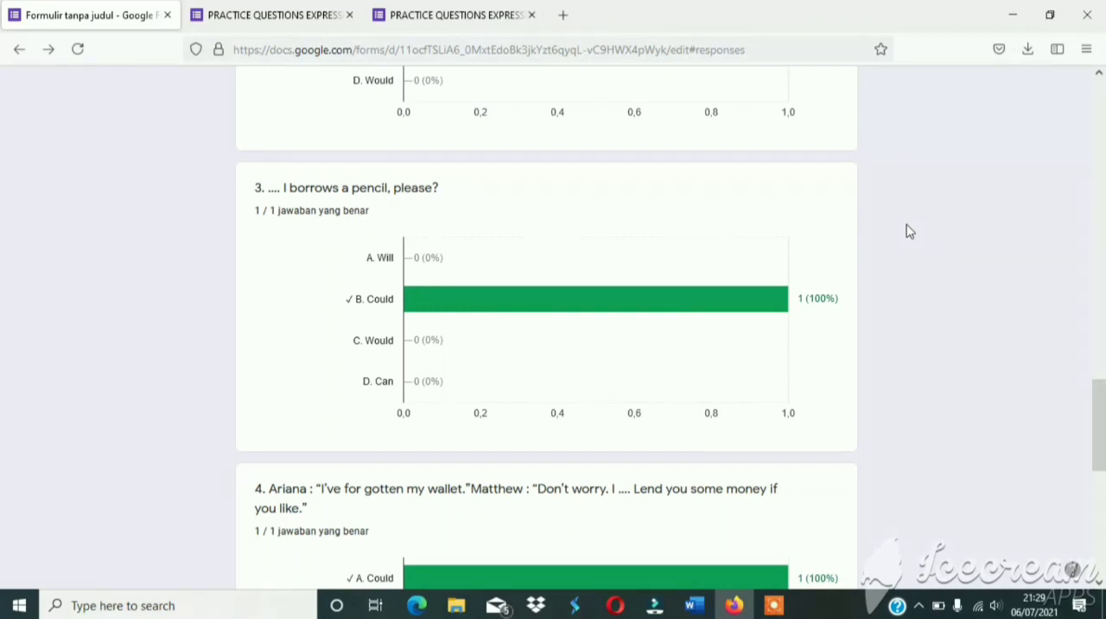
scroll(907, 231, down, 4)
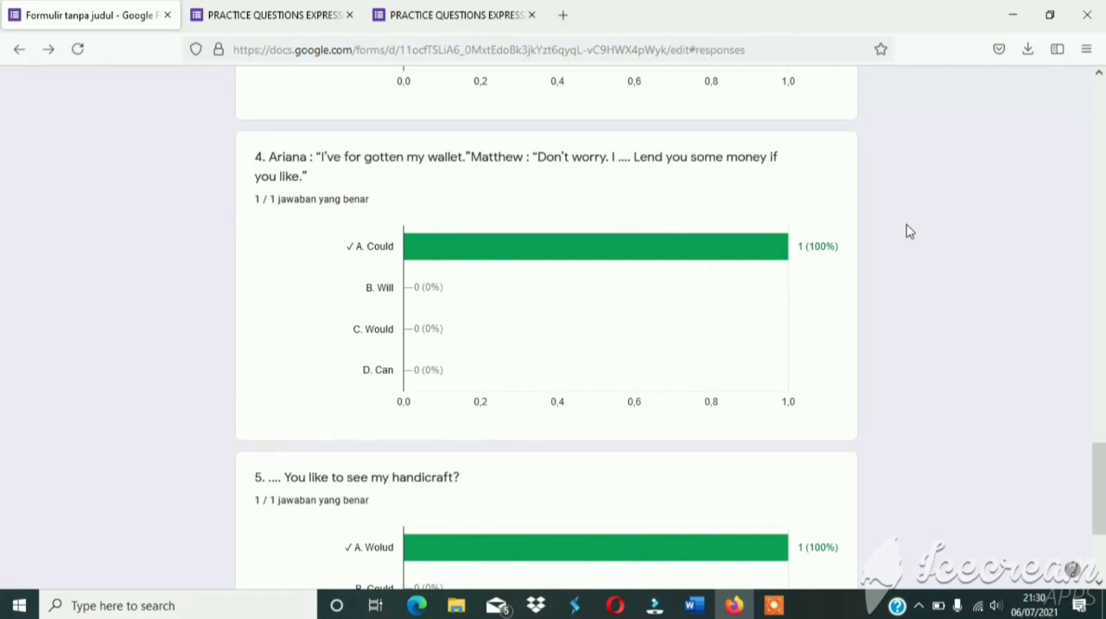
scroll(907, 231, down, 3)
scroll(907, 231, up, 13)
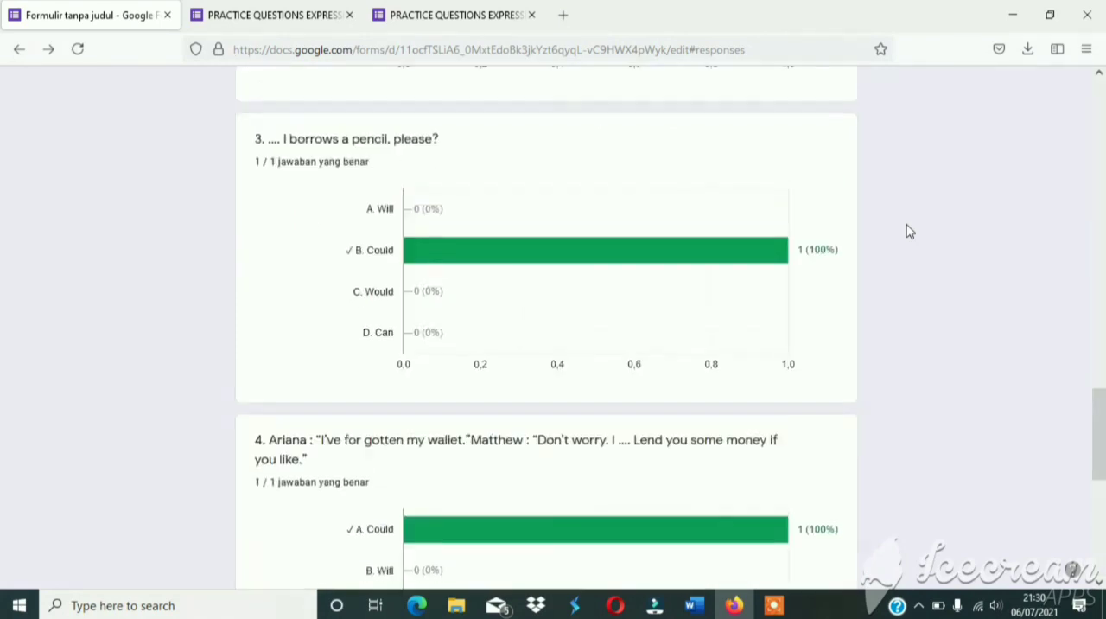
scroll(908, 231, up, 10)
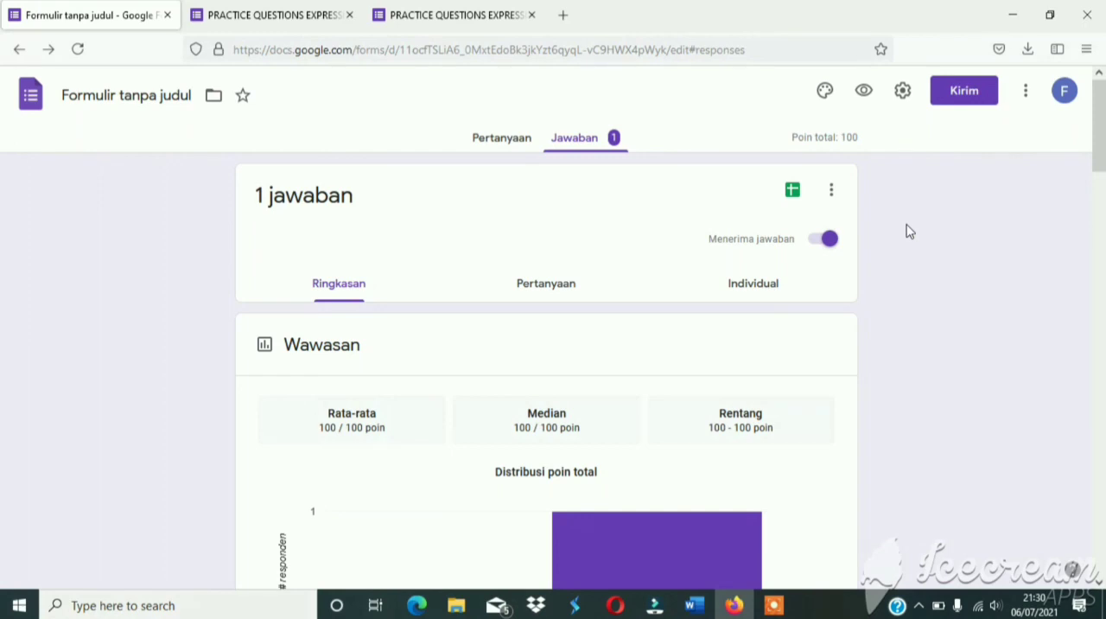
Link the form responses to a new spreadsheet named "PRACTICE QUESTIONS EXPRESSING POLITENESS", replacing the default name, and create it.
click(793, 191)
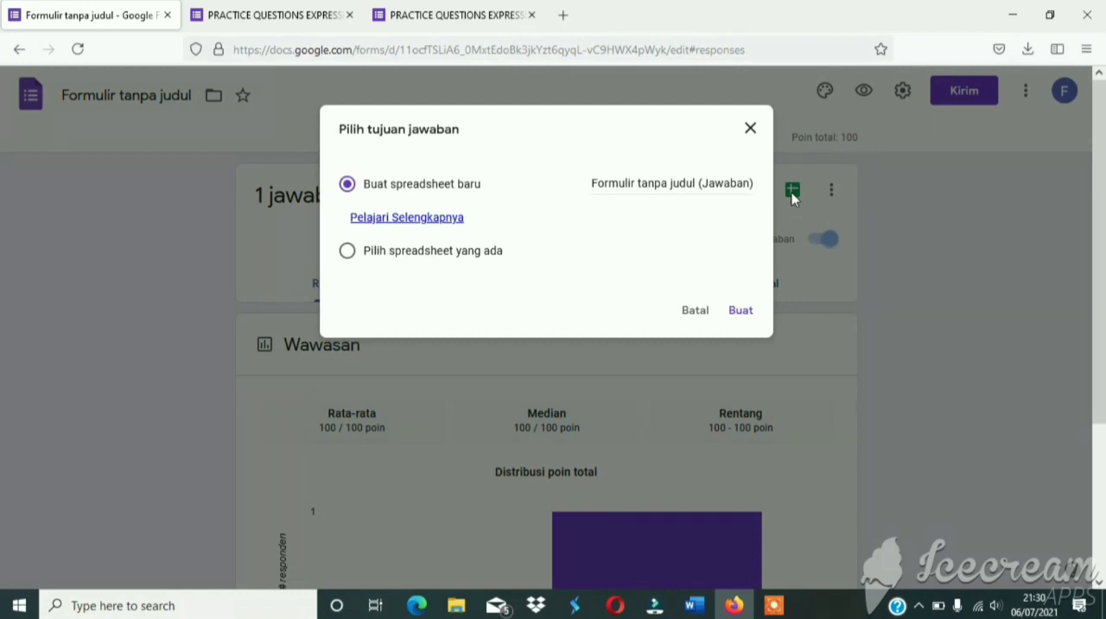
click(670, 184)
text(P)
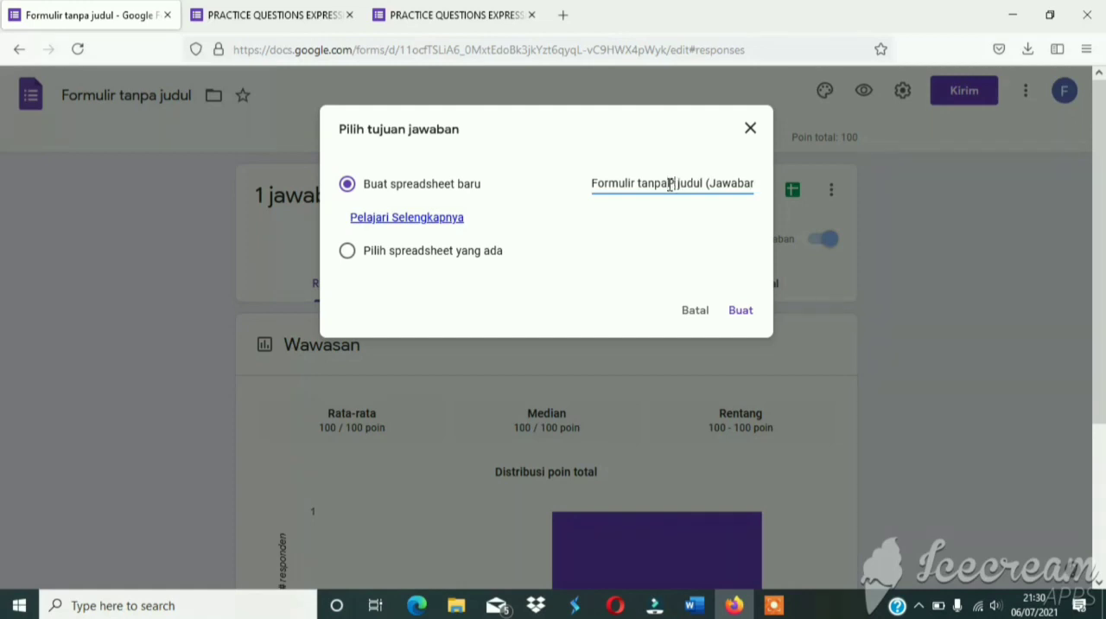
key(BackSpace)
key(BackSpace)
key(BackSpace)
key(BackSpace)
key(BackSpace)
key(BackSpace)
key(BackSpace)
key(BackSpace)
key(BackSpace)
key(BackSpace)
key(BackSpace)
key(BackSpace)
key(BackSpace)
key(BackSpace)
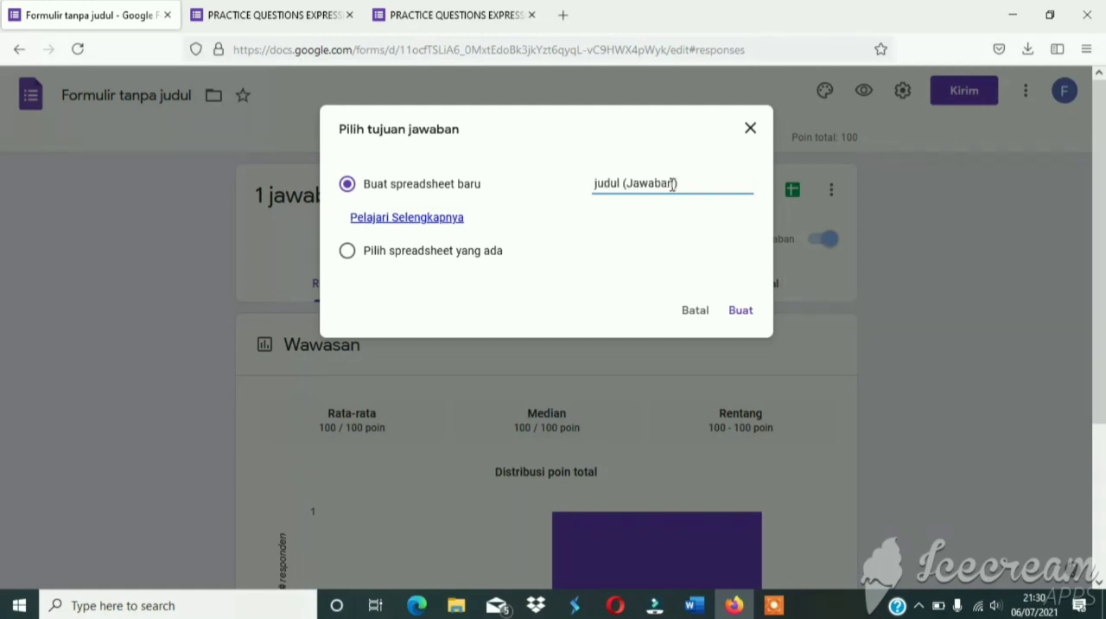
key(BackSpace)
key(BackSpace)
key(BackSpace)
key(BackSpace)
key(BackSpace)
key(BackSpace)
key(BackSpace)
key(BackSpace)
key(BackSpace)
key(BackSpace)
key(BackSpace)
key(BackSpace)
key(BackSpace)
key(BackSpace)
key(BackSpace)
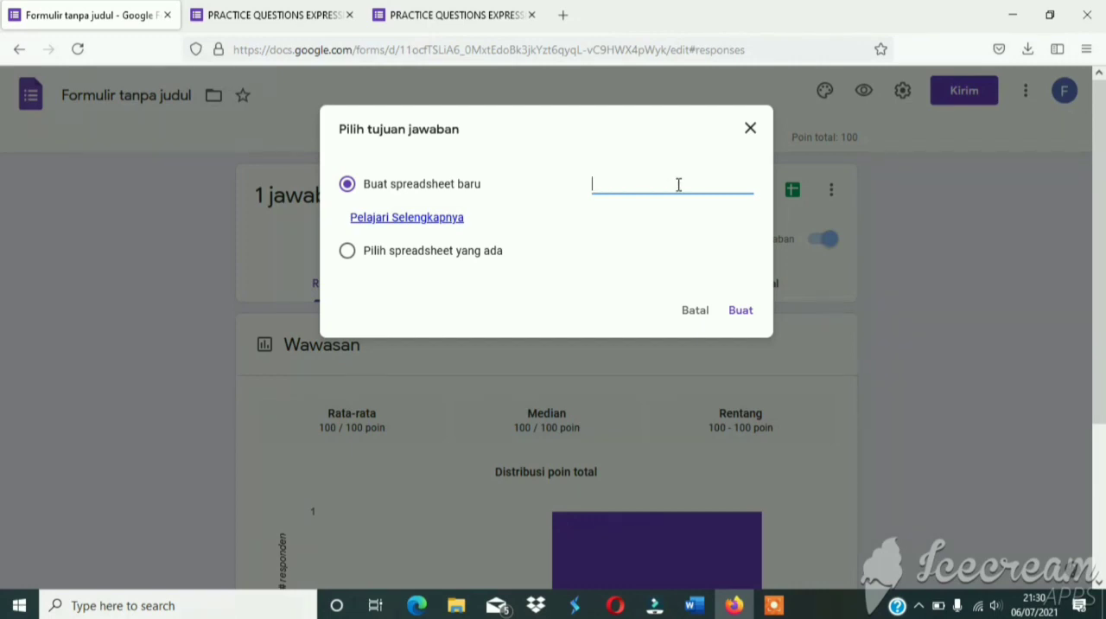
text(PRACTICE QUE)
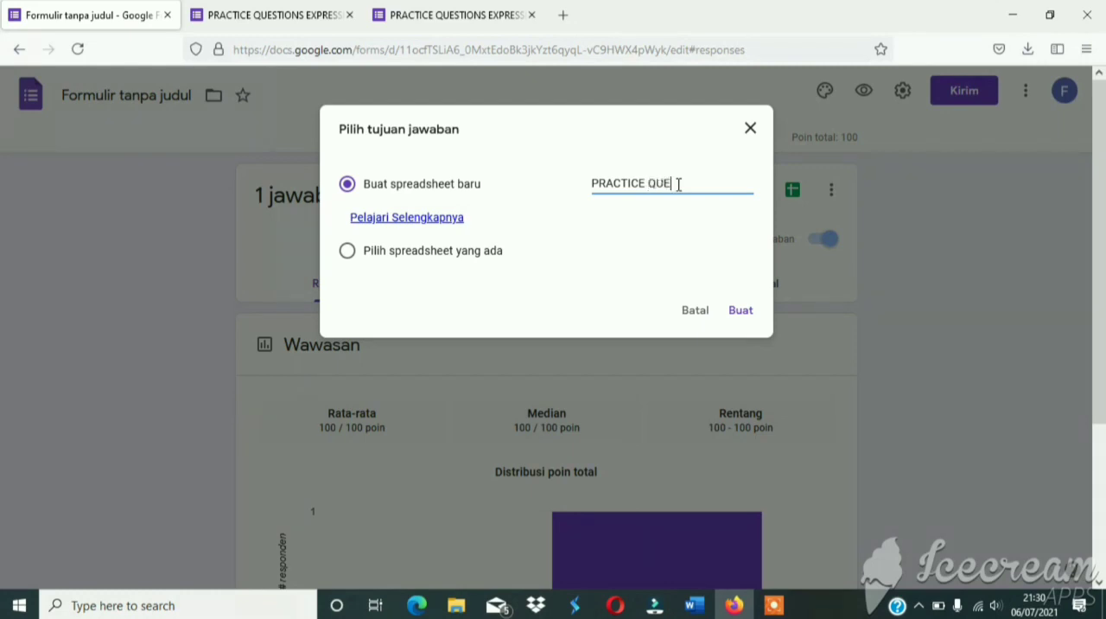
text(STIONS EXPRESSI)
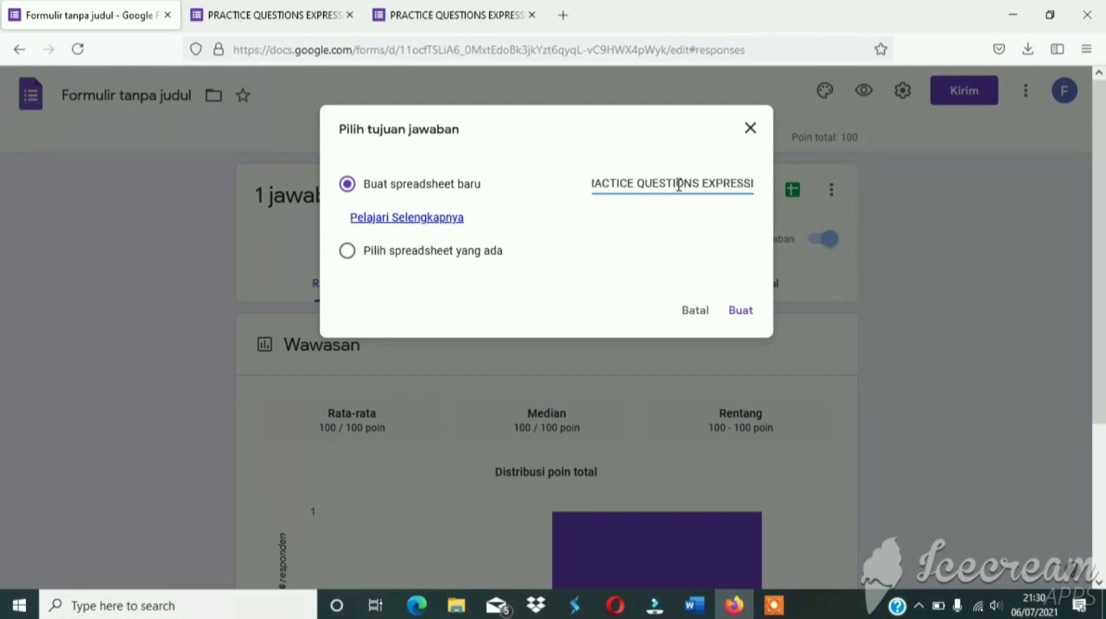
text(NG POLITE)
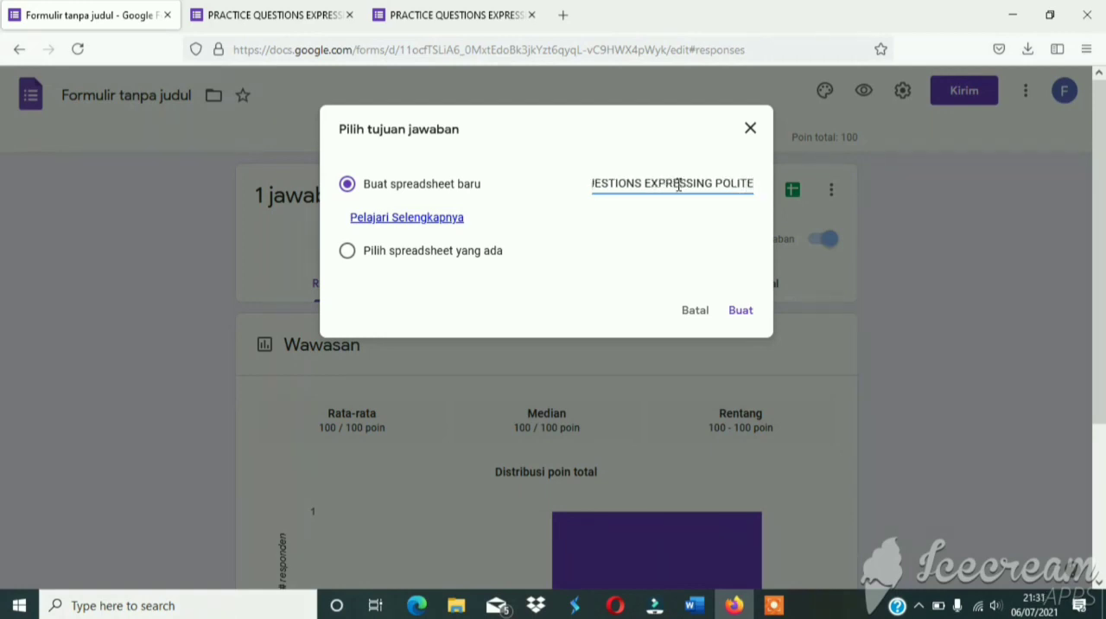
text(NESS)
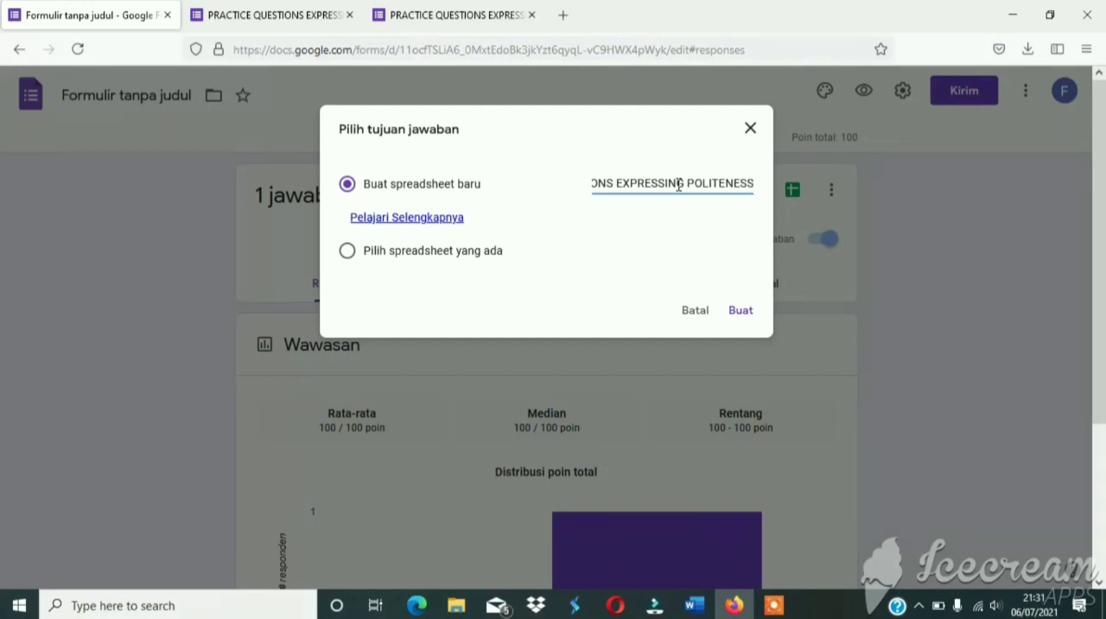
click(739, 320)
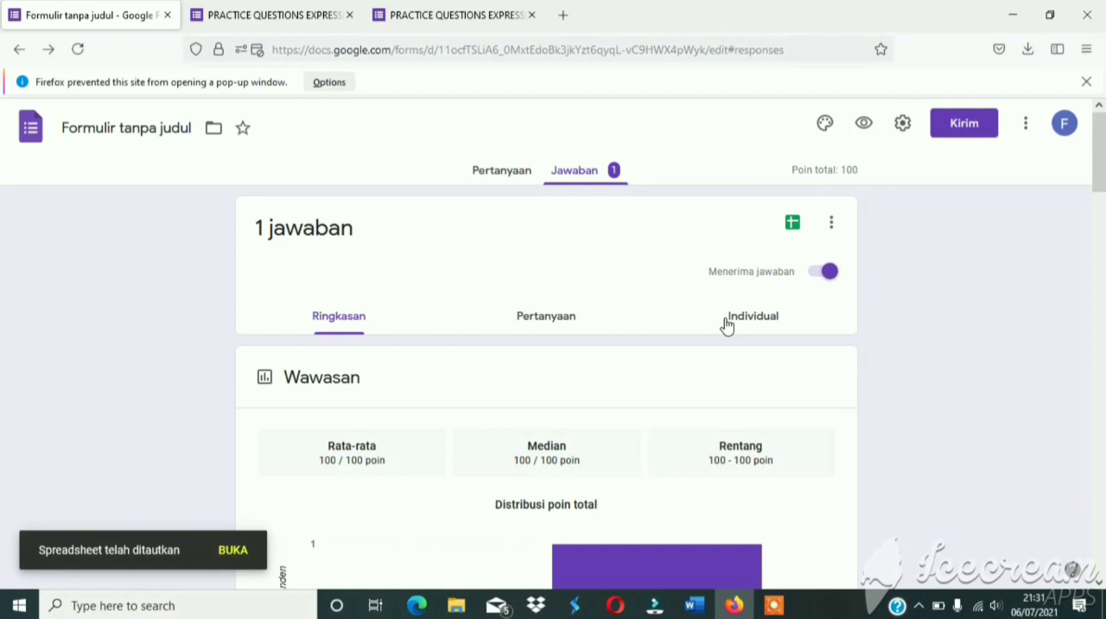
Open the linked response spreadsheet and examine its columns from Timestamp and Score through the answers to question 5.
click(232, 551)
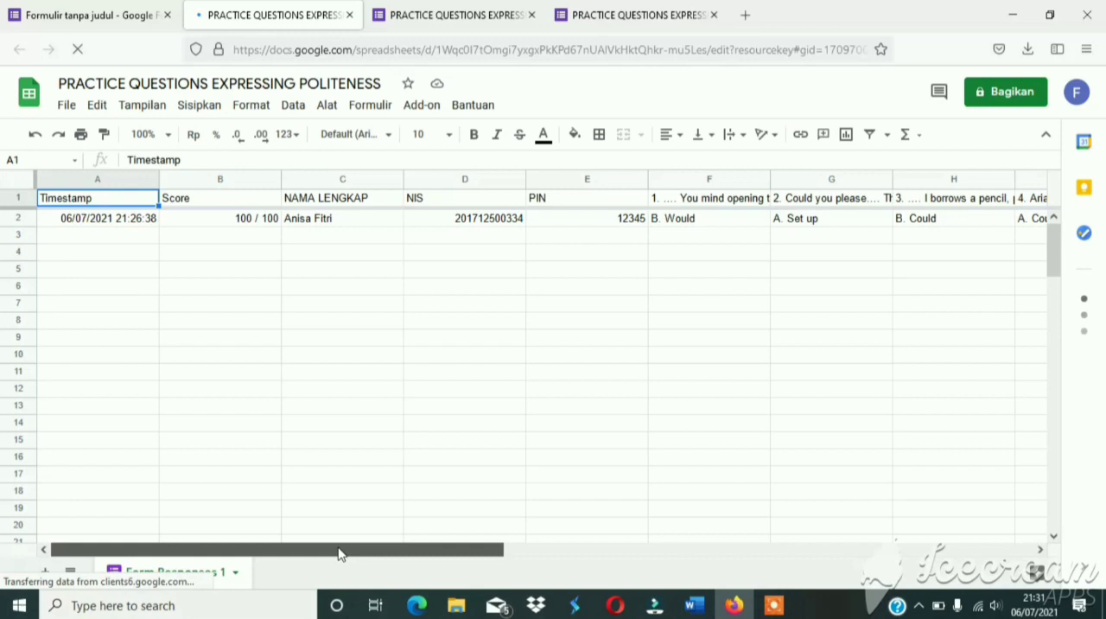
drag(339, 553, 437, 553)
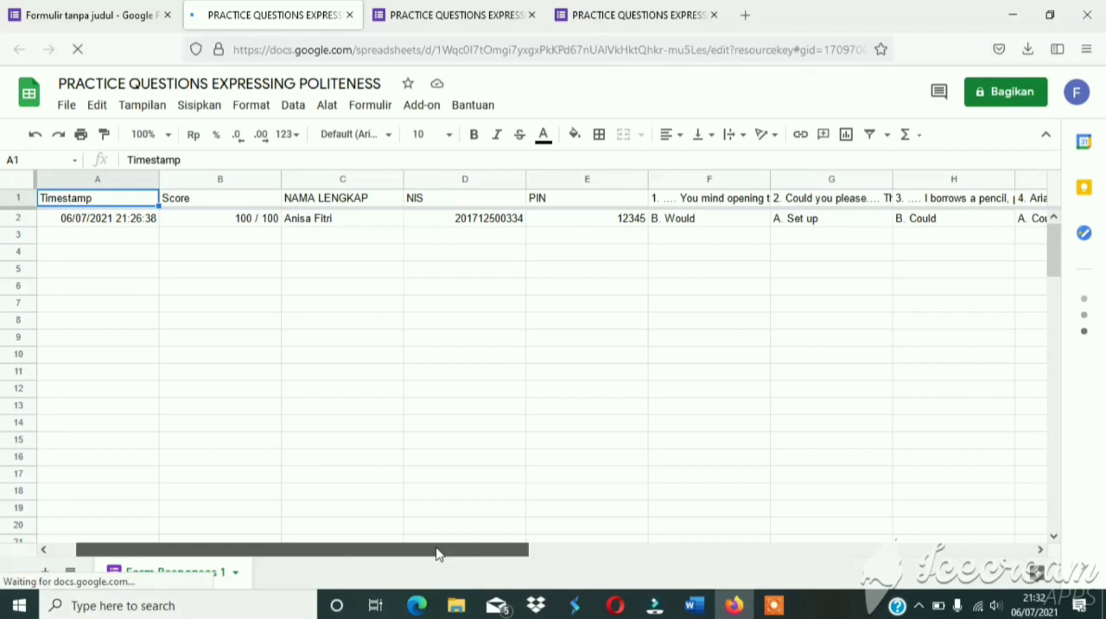
drag(436, 553, 898, 549)
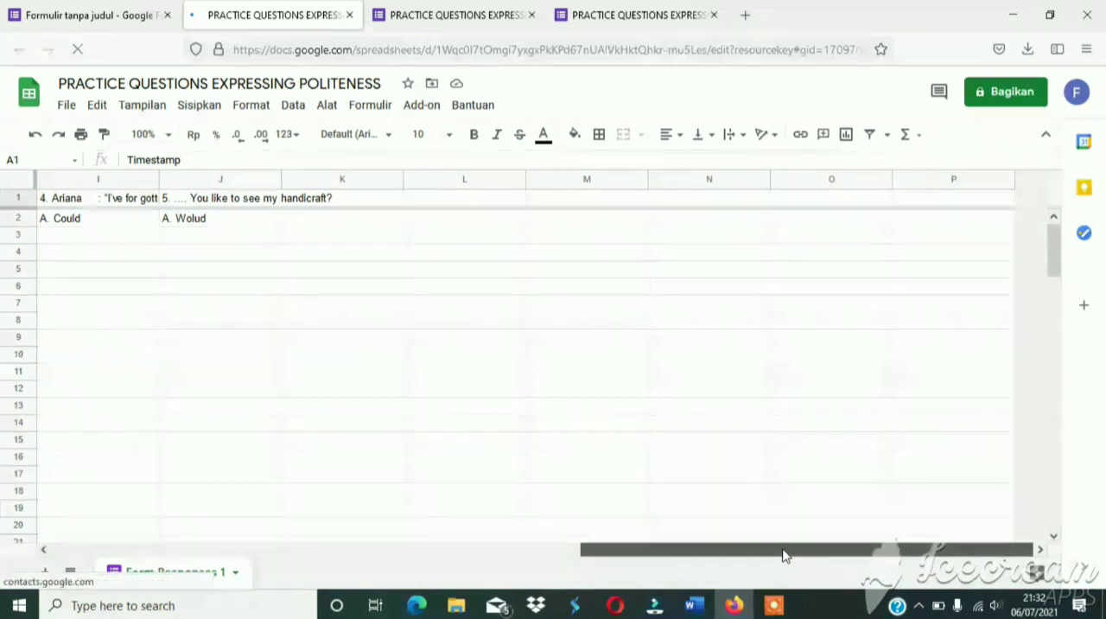
drag(784, 555, 208, 565)
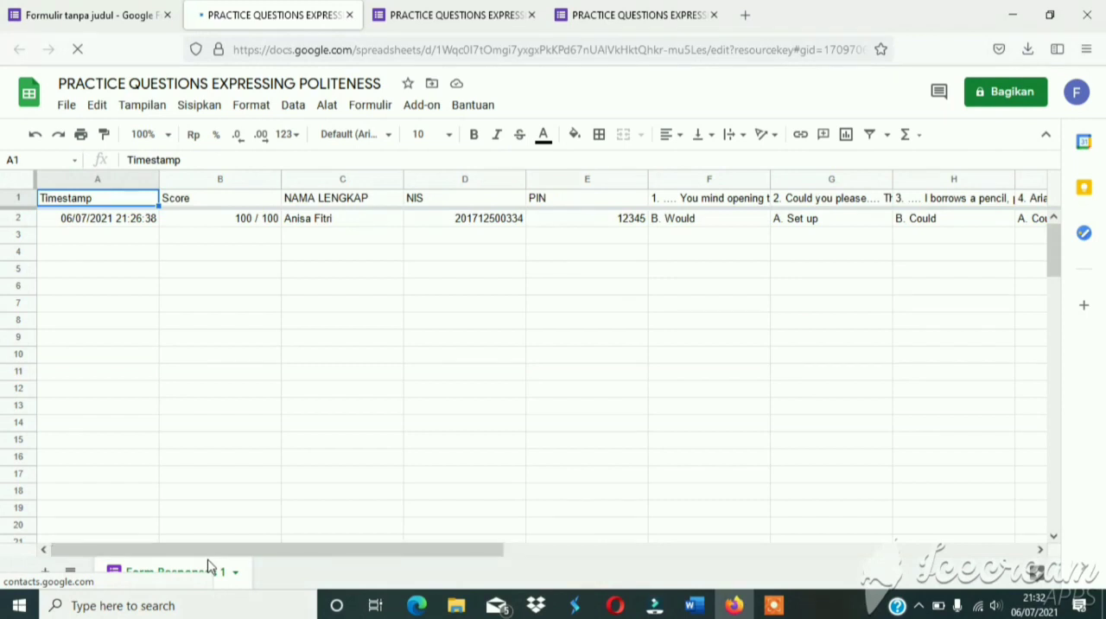